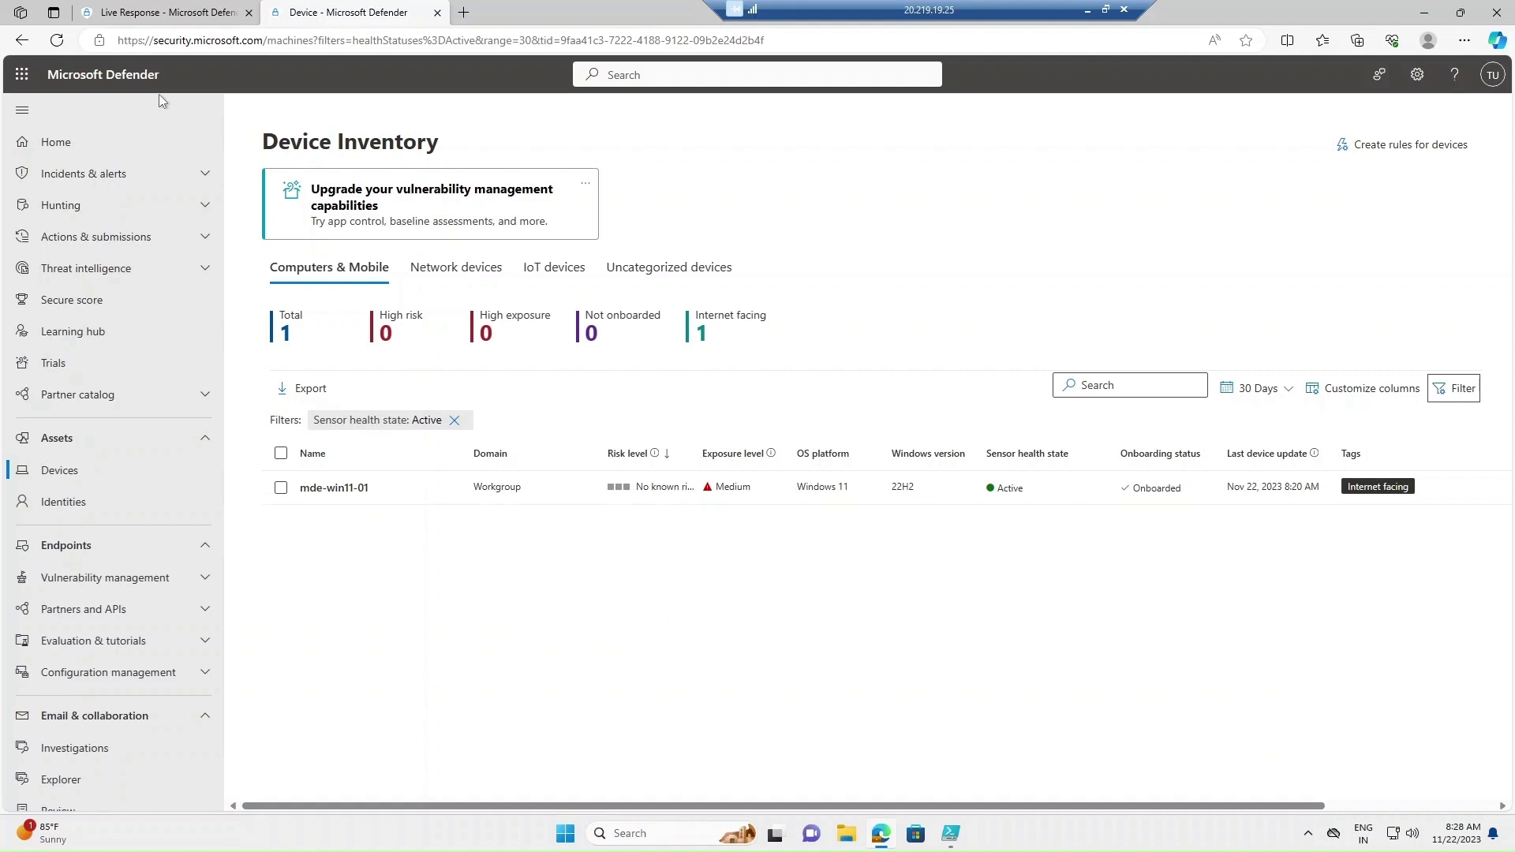
Open the mde-win11-01 device page, show its additional device actions, and switch to its Live Response session
left_click(356, 491)
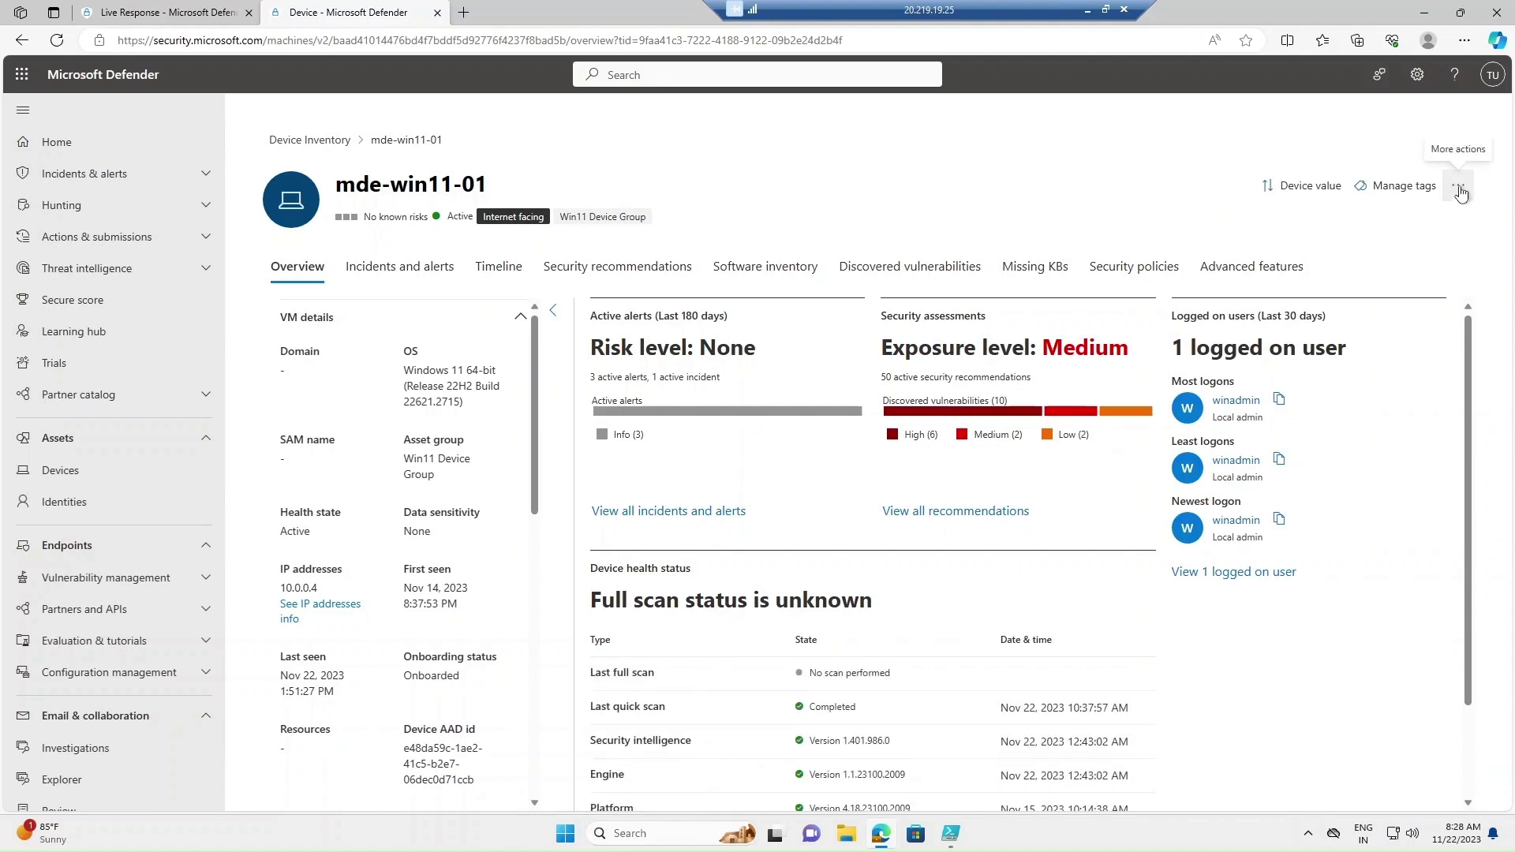
left_click(1460, 187)
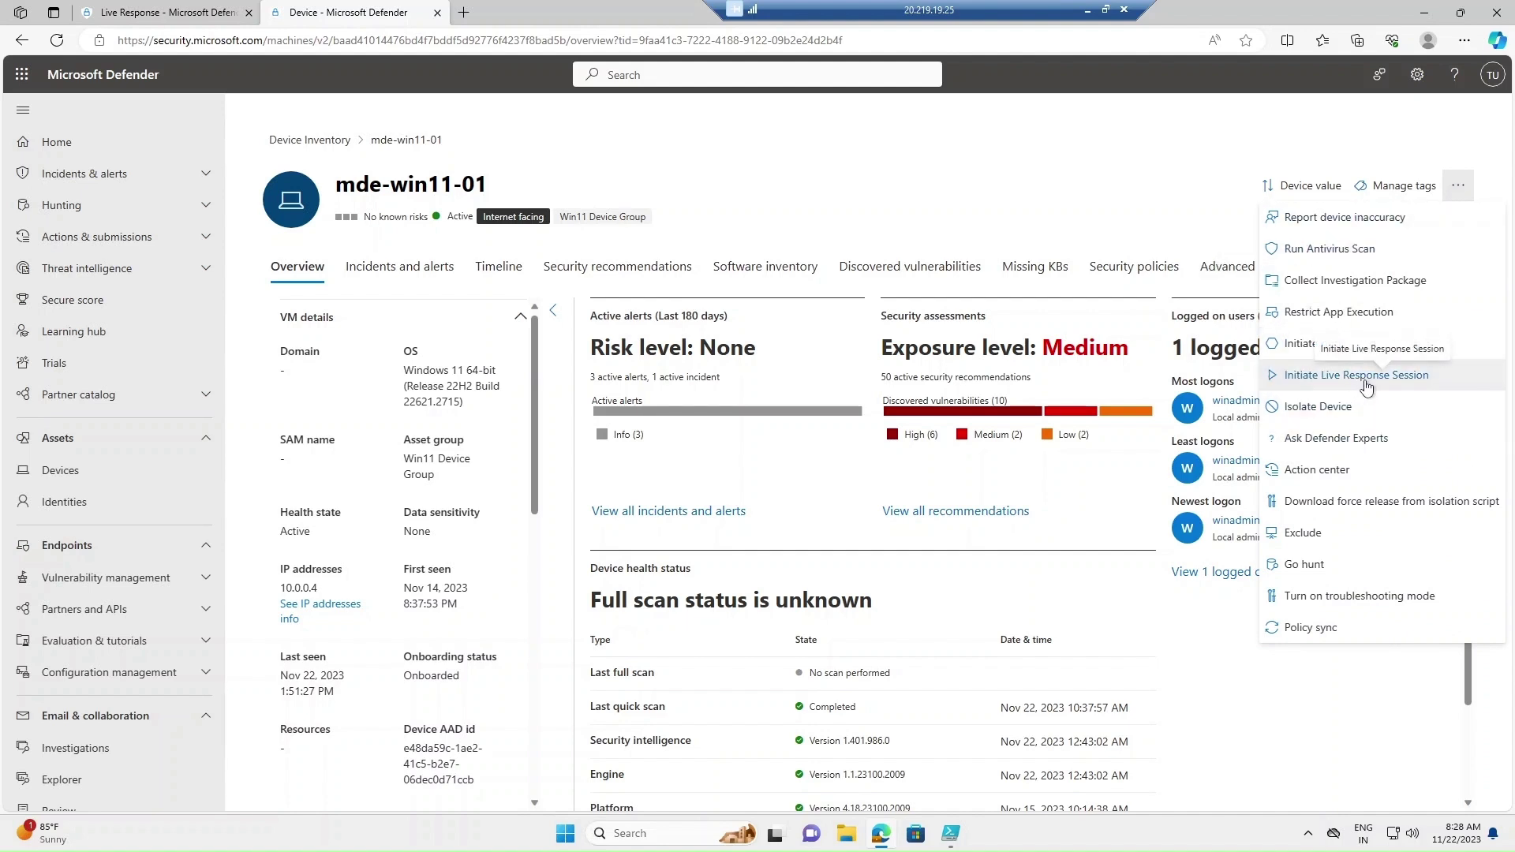
left_click(150, 11)
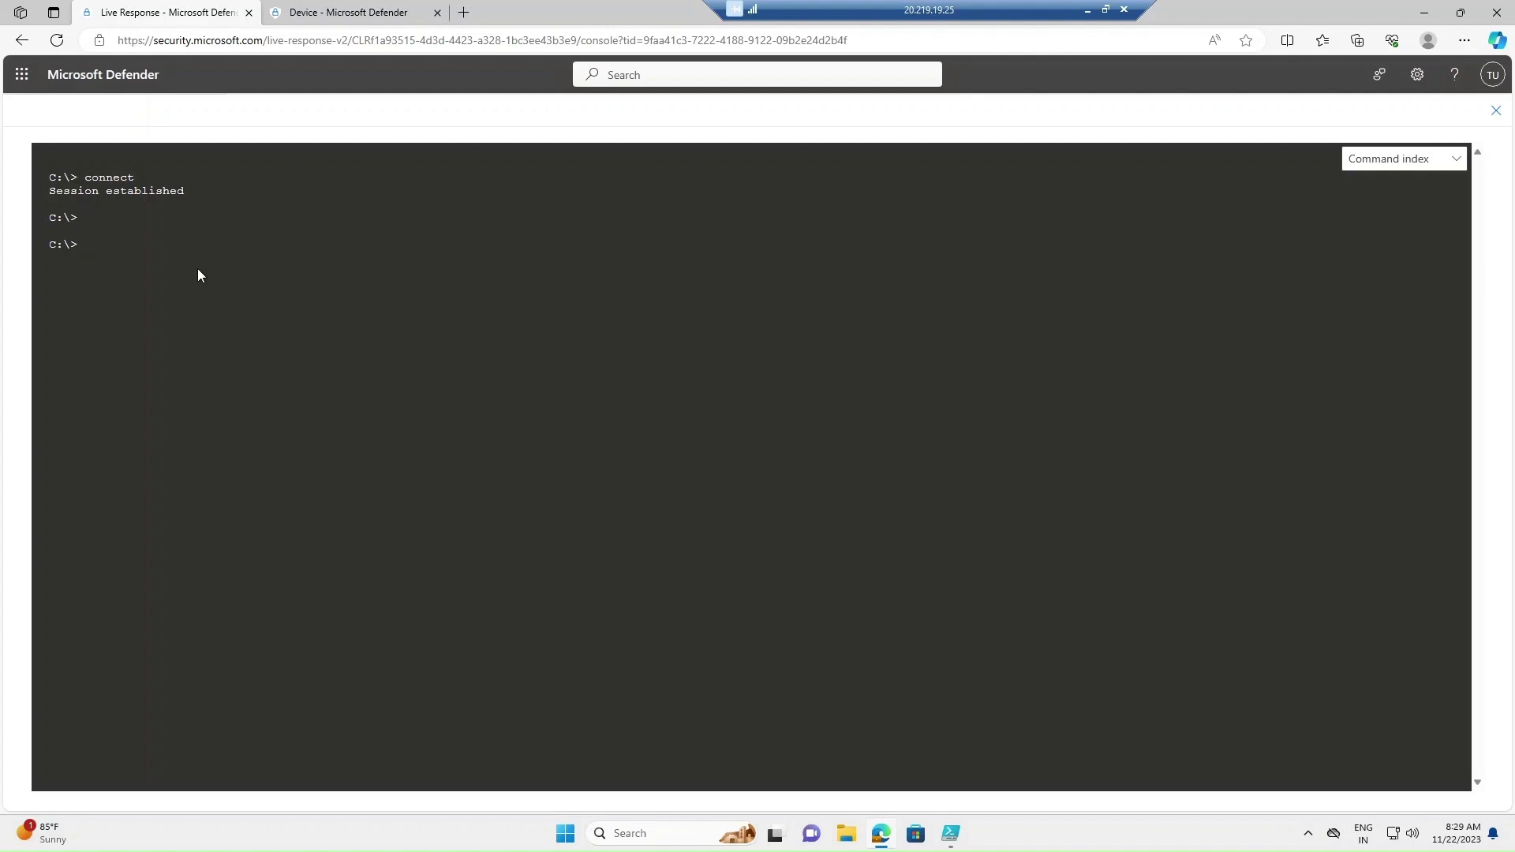
Run the connections and services commands in the console and check the WinDefend service entry
type("connections")
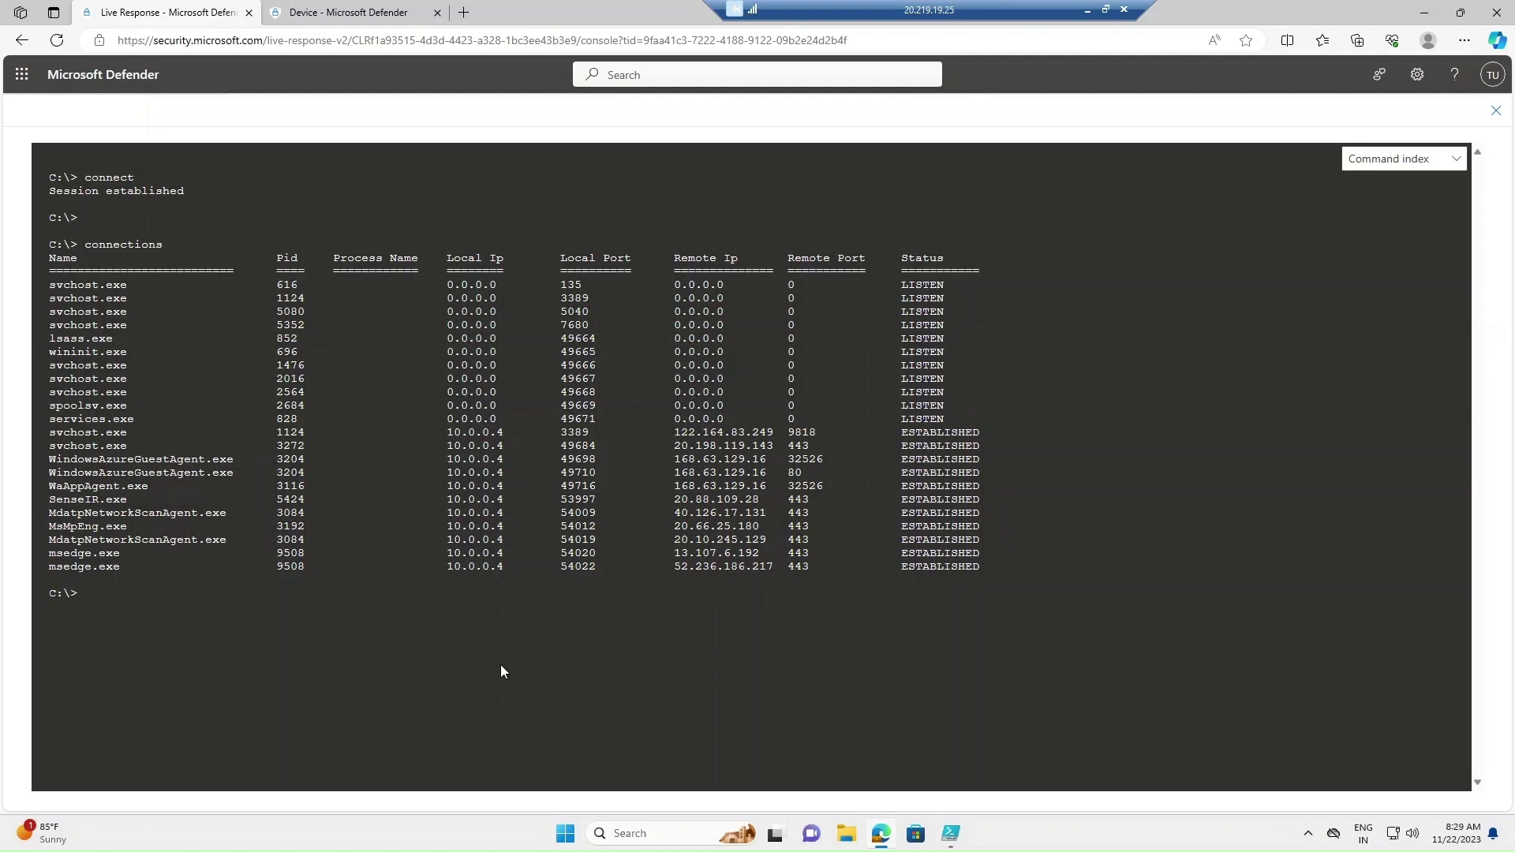
type("ervices")
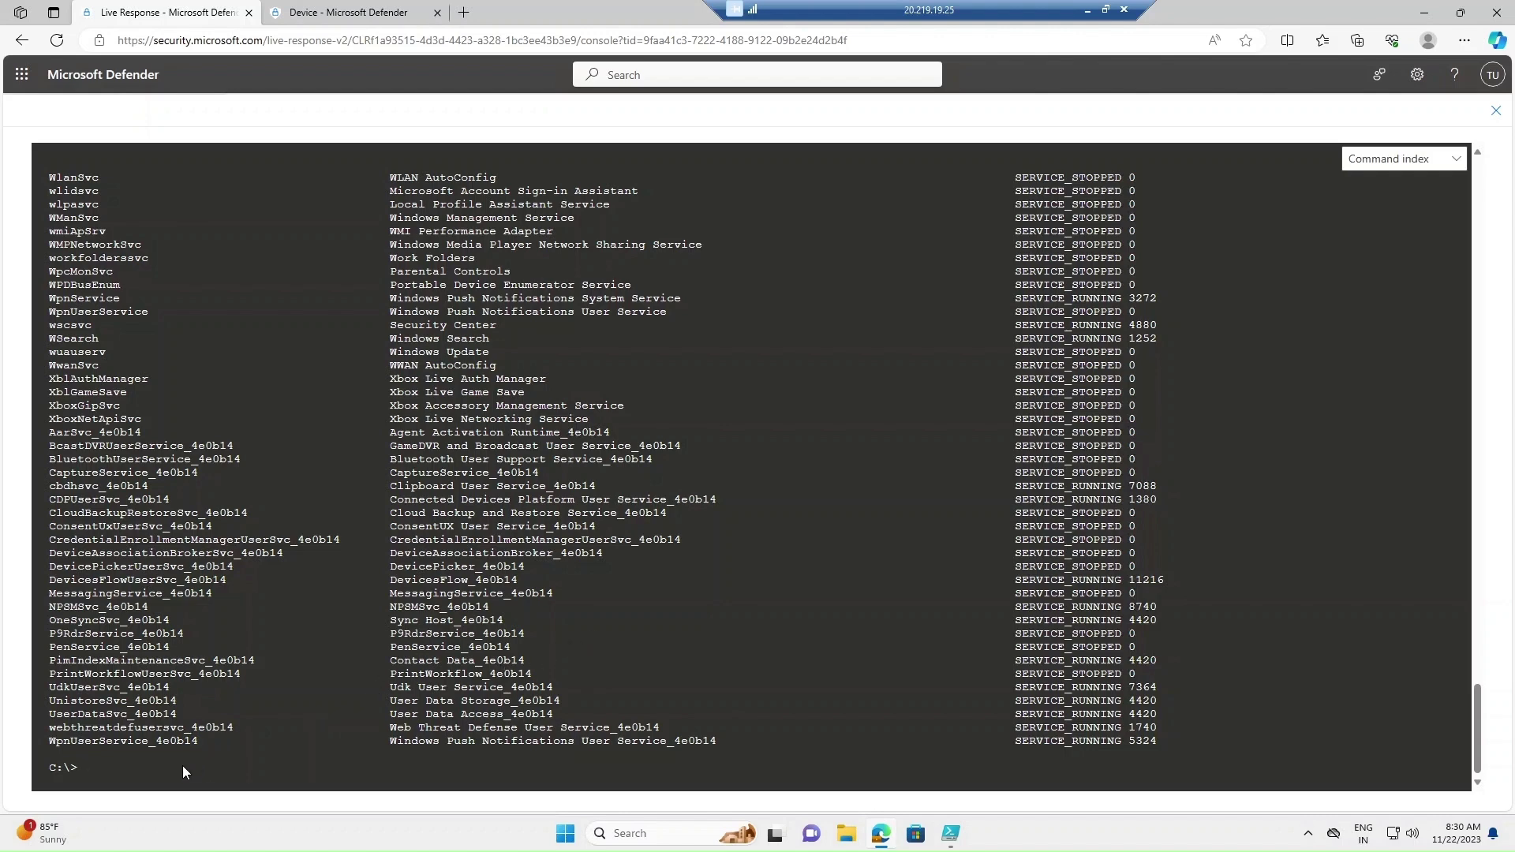
scroll(197, 754, "up", 4)
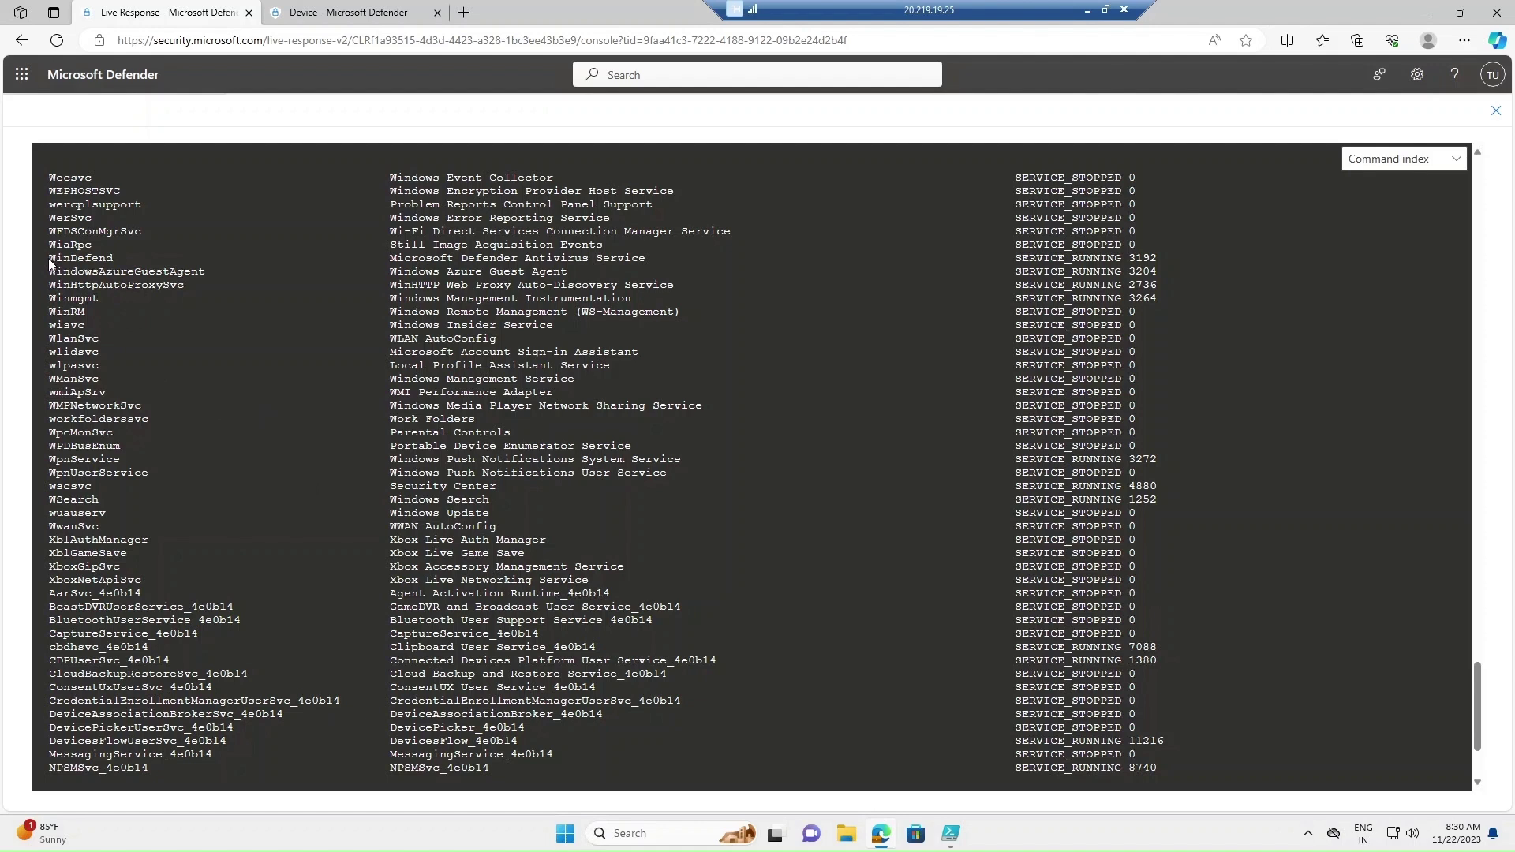
left_click_drag(114, 262, 118, 262)
left_click_drag(1065, 257, 1116, 262)
scroll(262, 572, "down", 2)
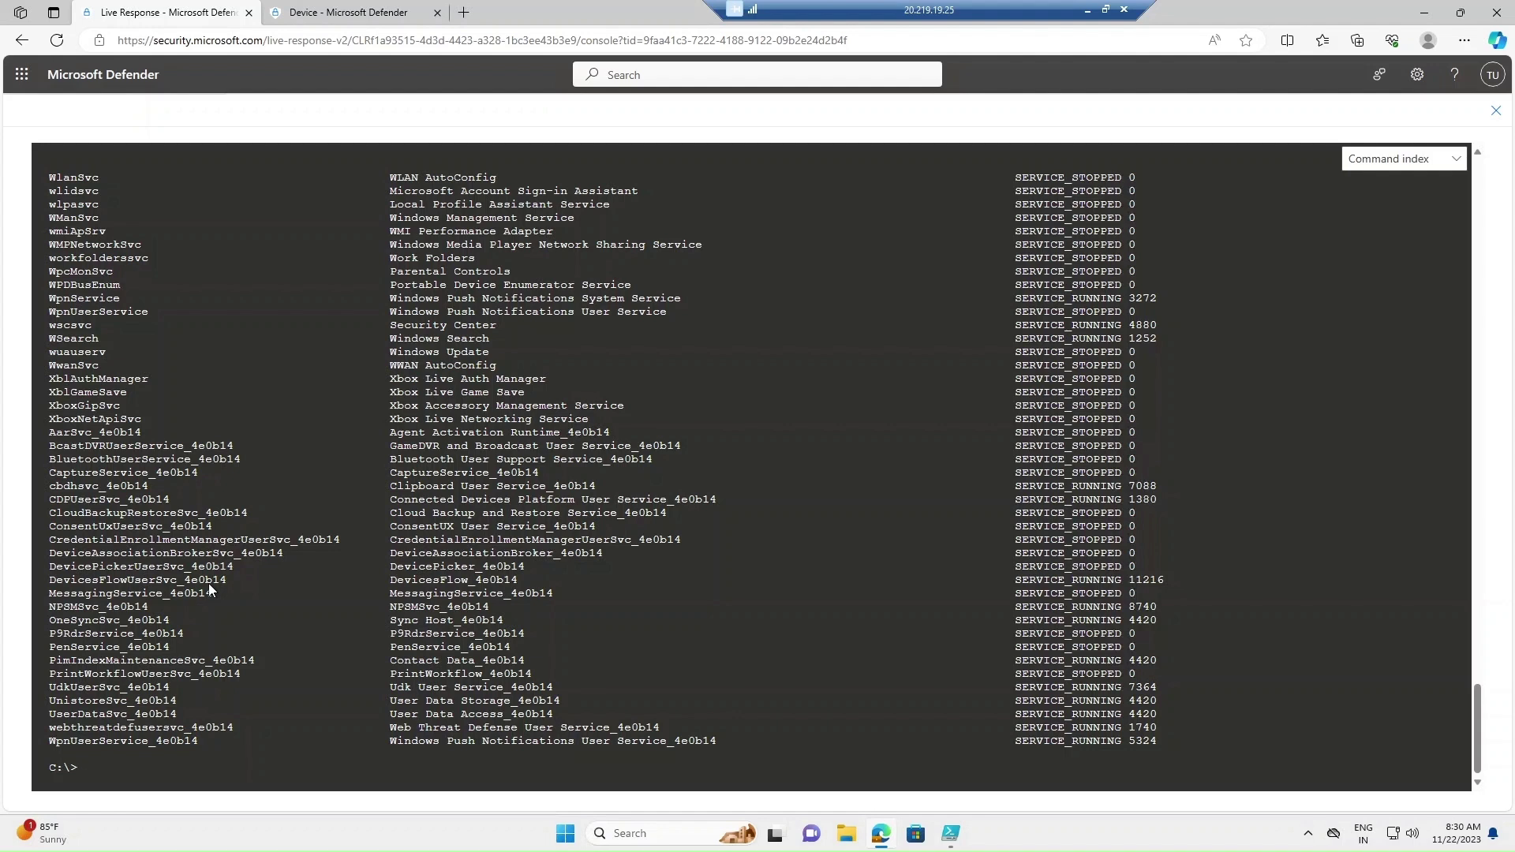
List the device's processes with the processes command and highlight an msedge.exe entry
type("processes")
key("Return")
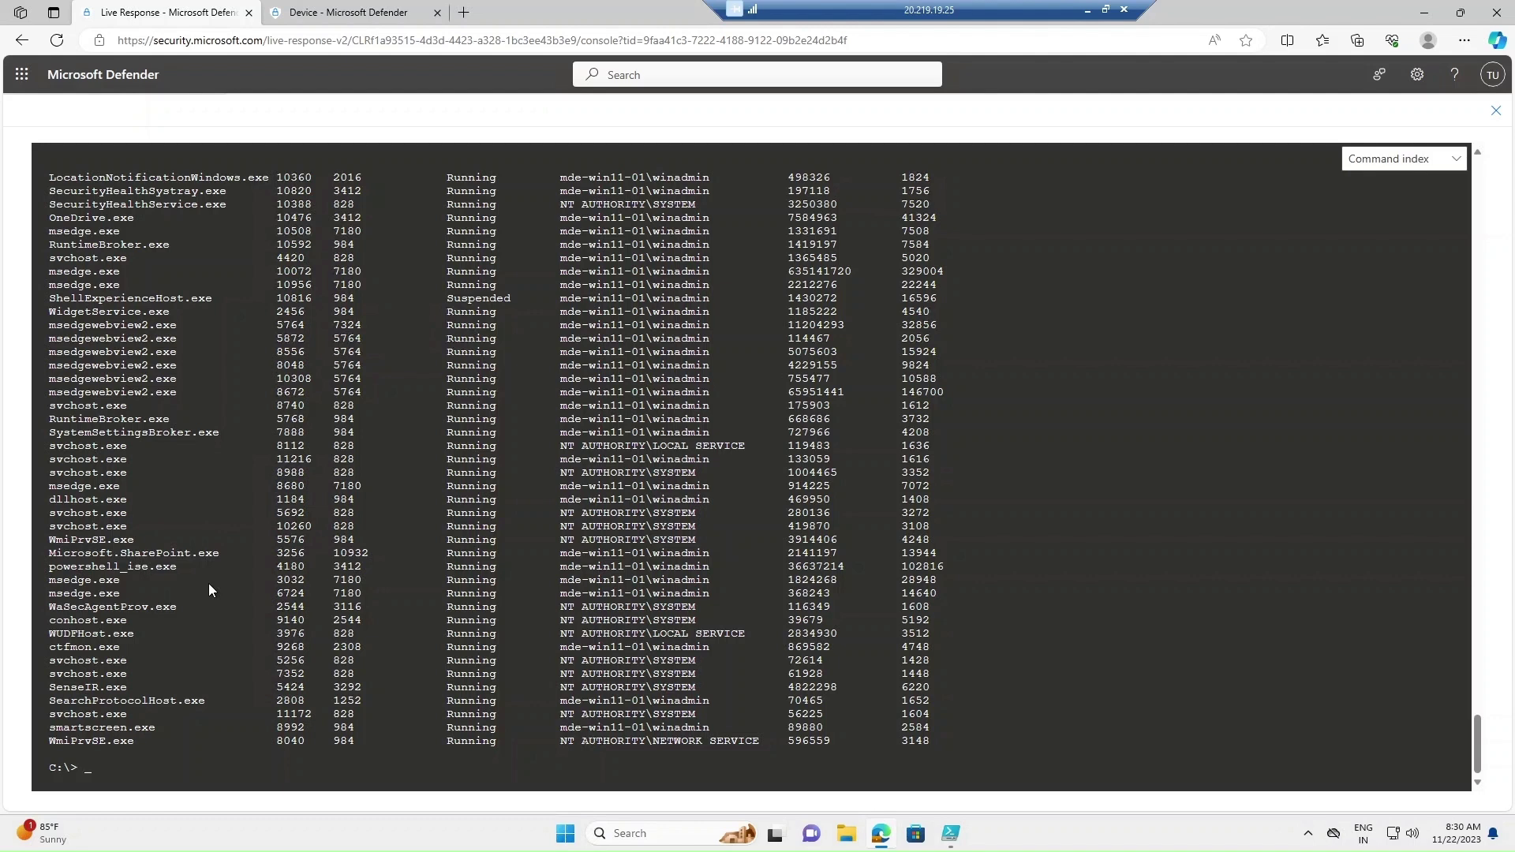
left_click_drag(49, 230, 120, 241)
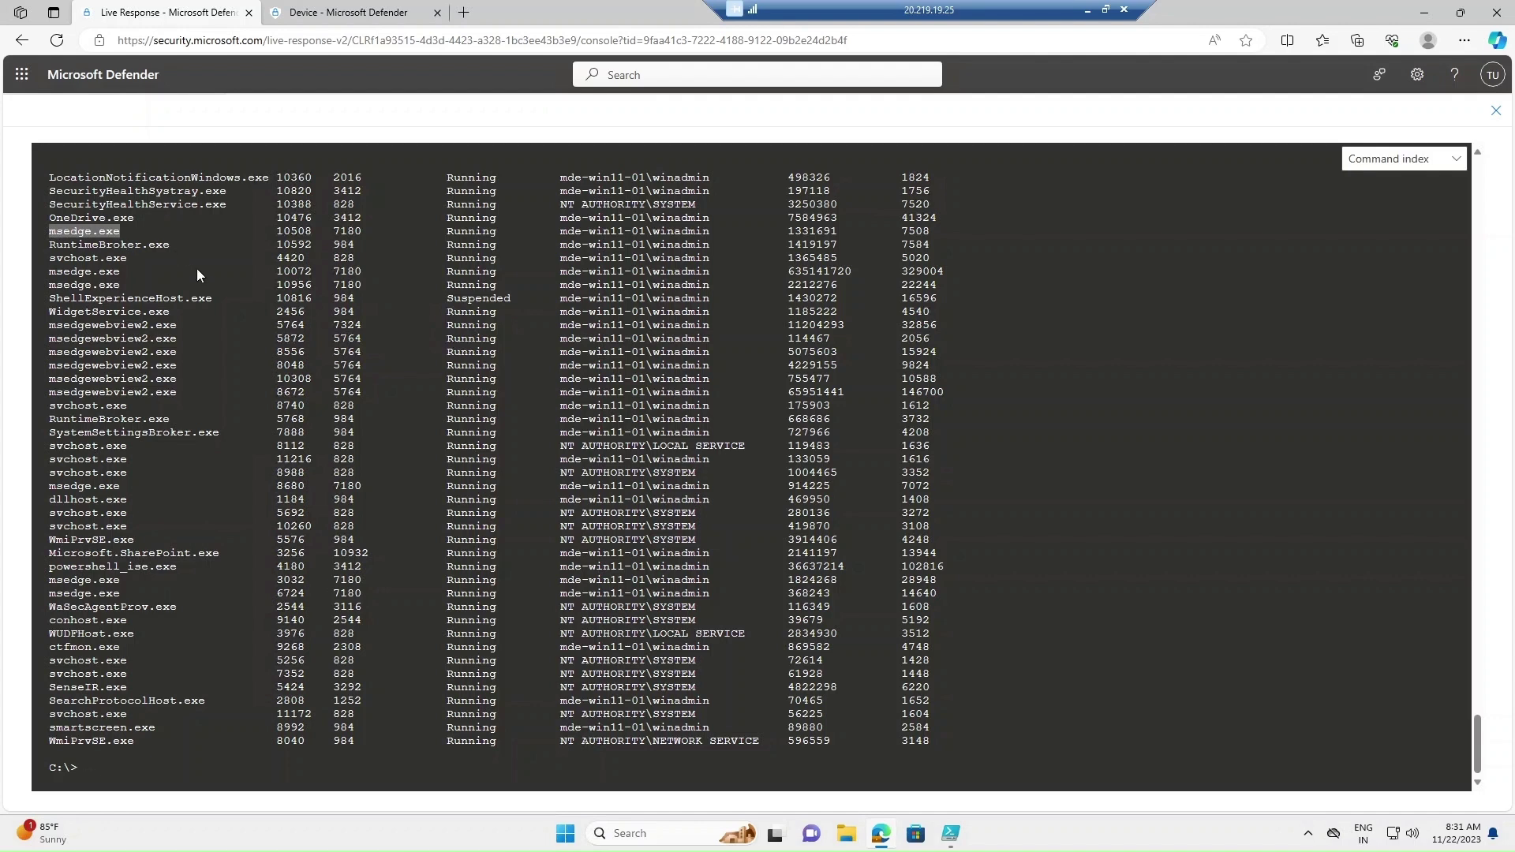
left_click(91, 771)
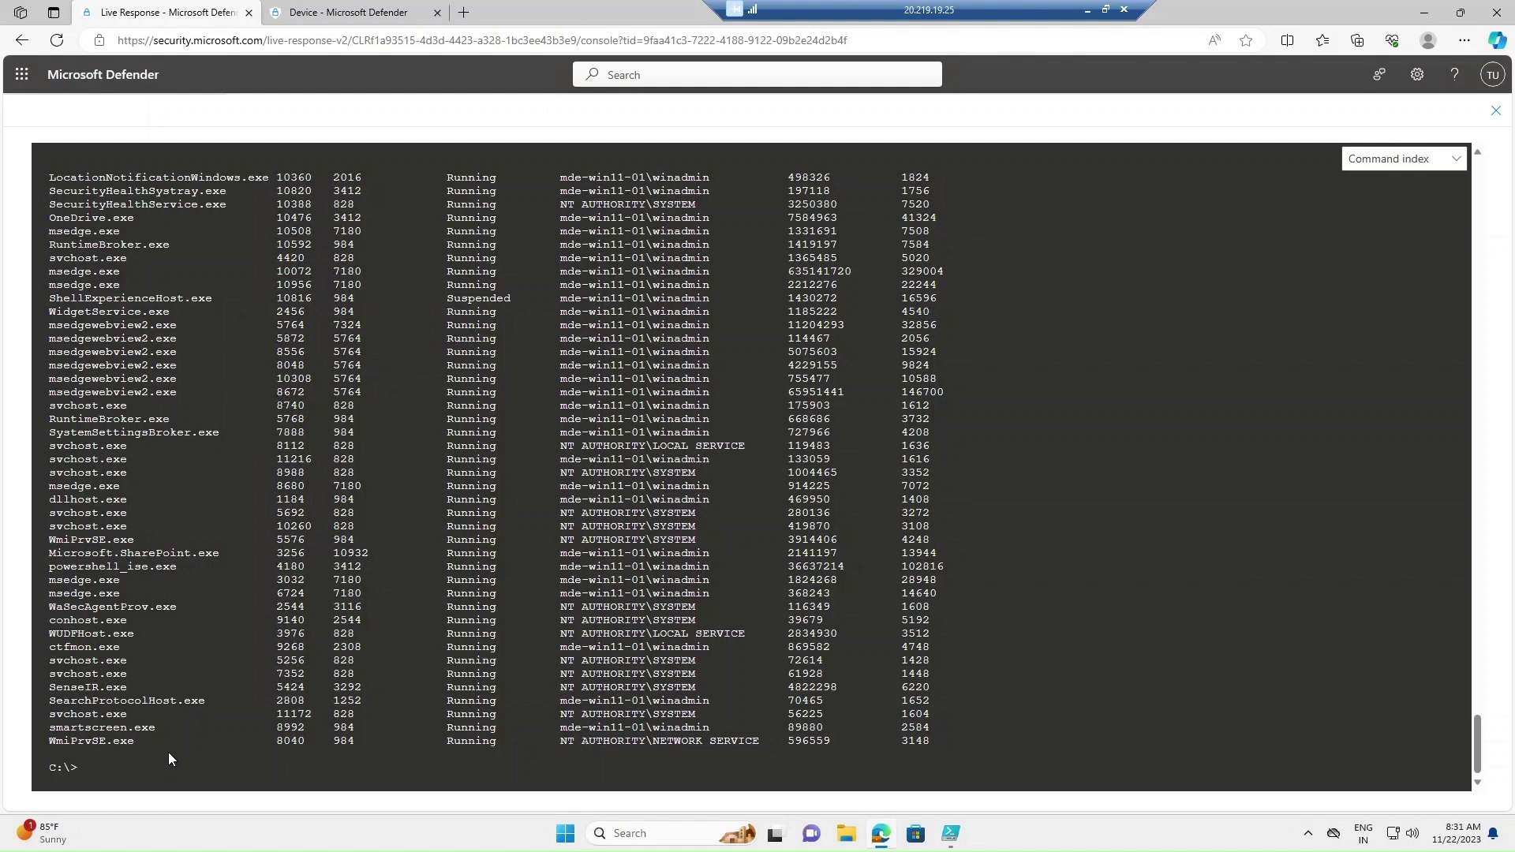
Run processes 7180 to get that process's details and review its loaded modules and opened files
type("processes")
type("7180")
key("Return")
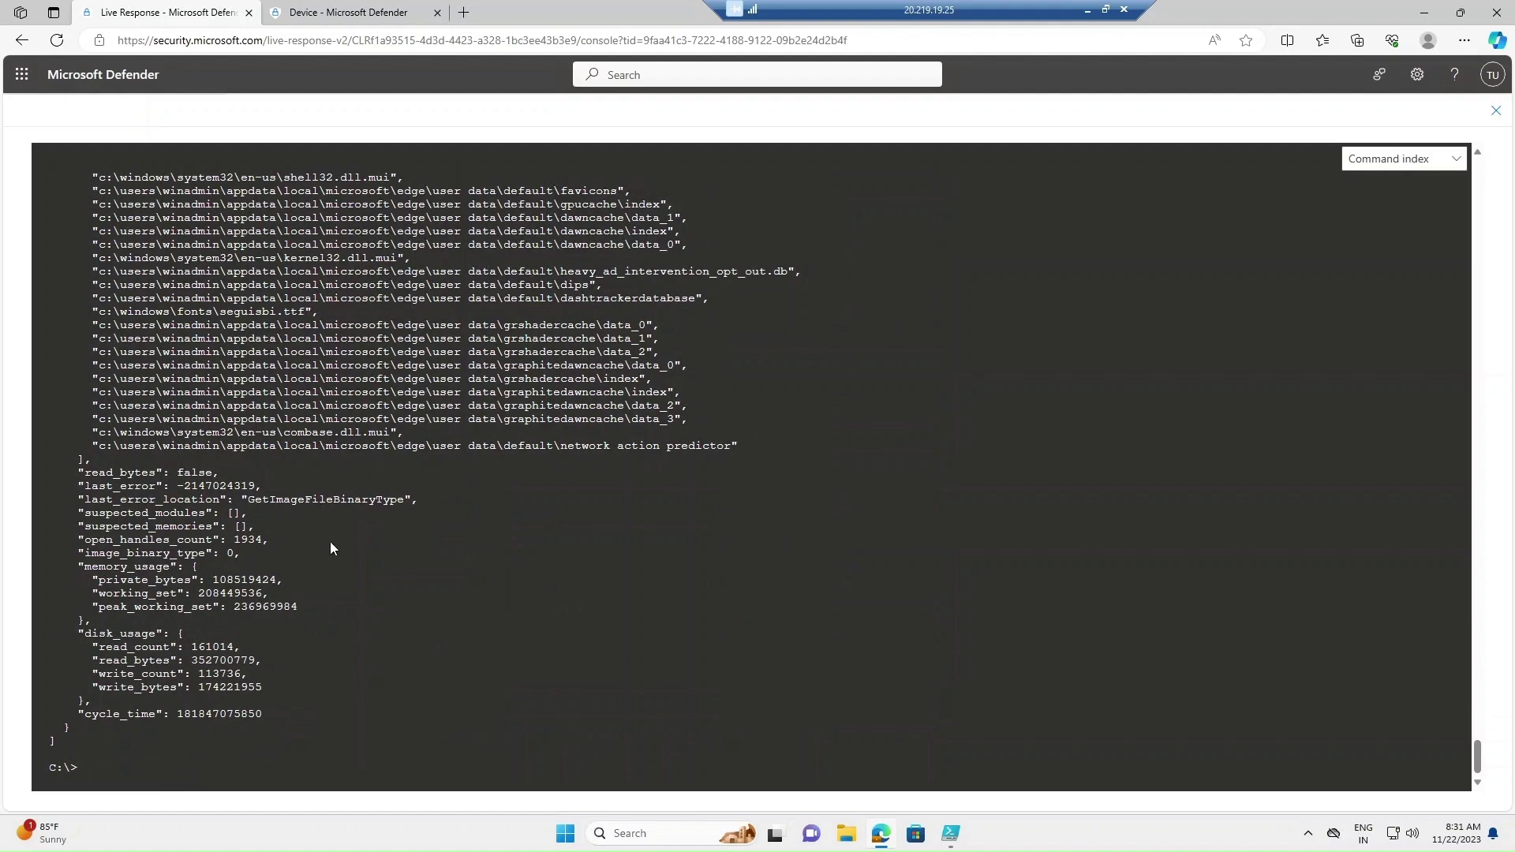
scroll(324, 561, "up", 7)
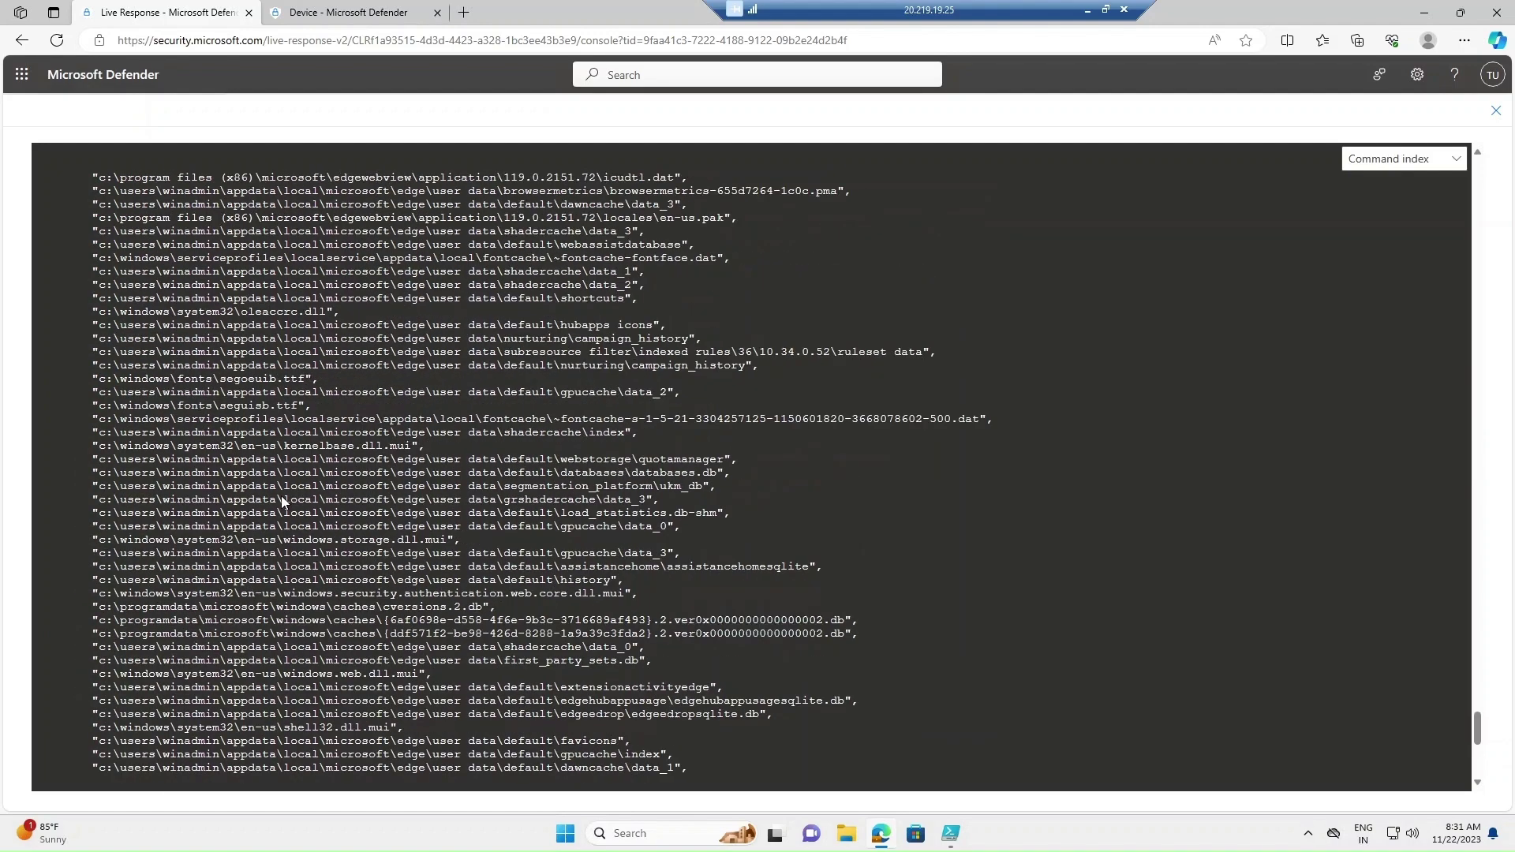
scroll(284, 501, "up", 10)
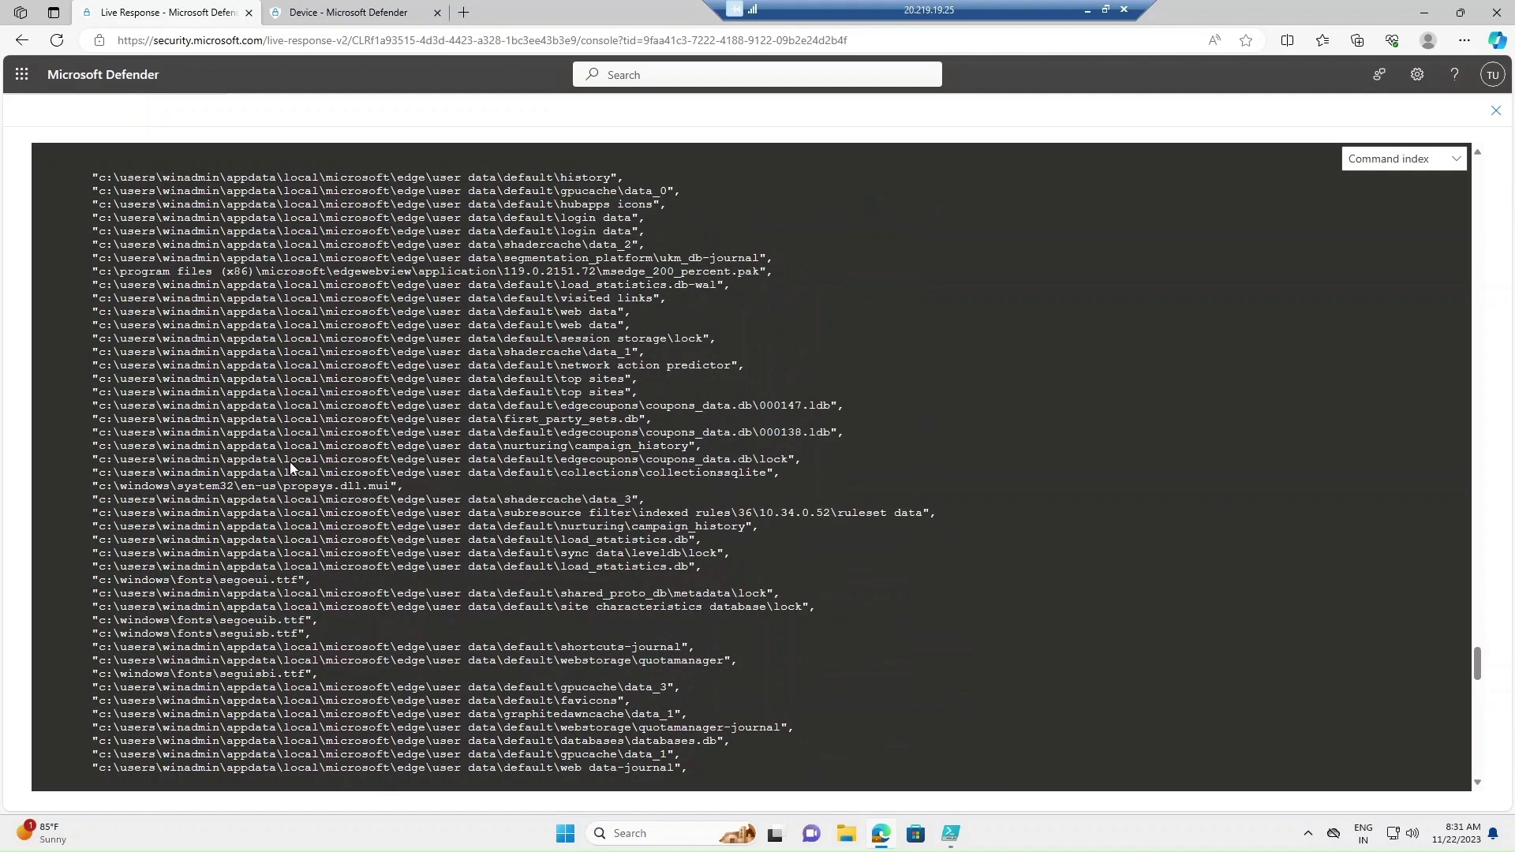
scroll(291, 462, "up", 7)
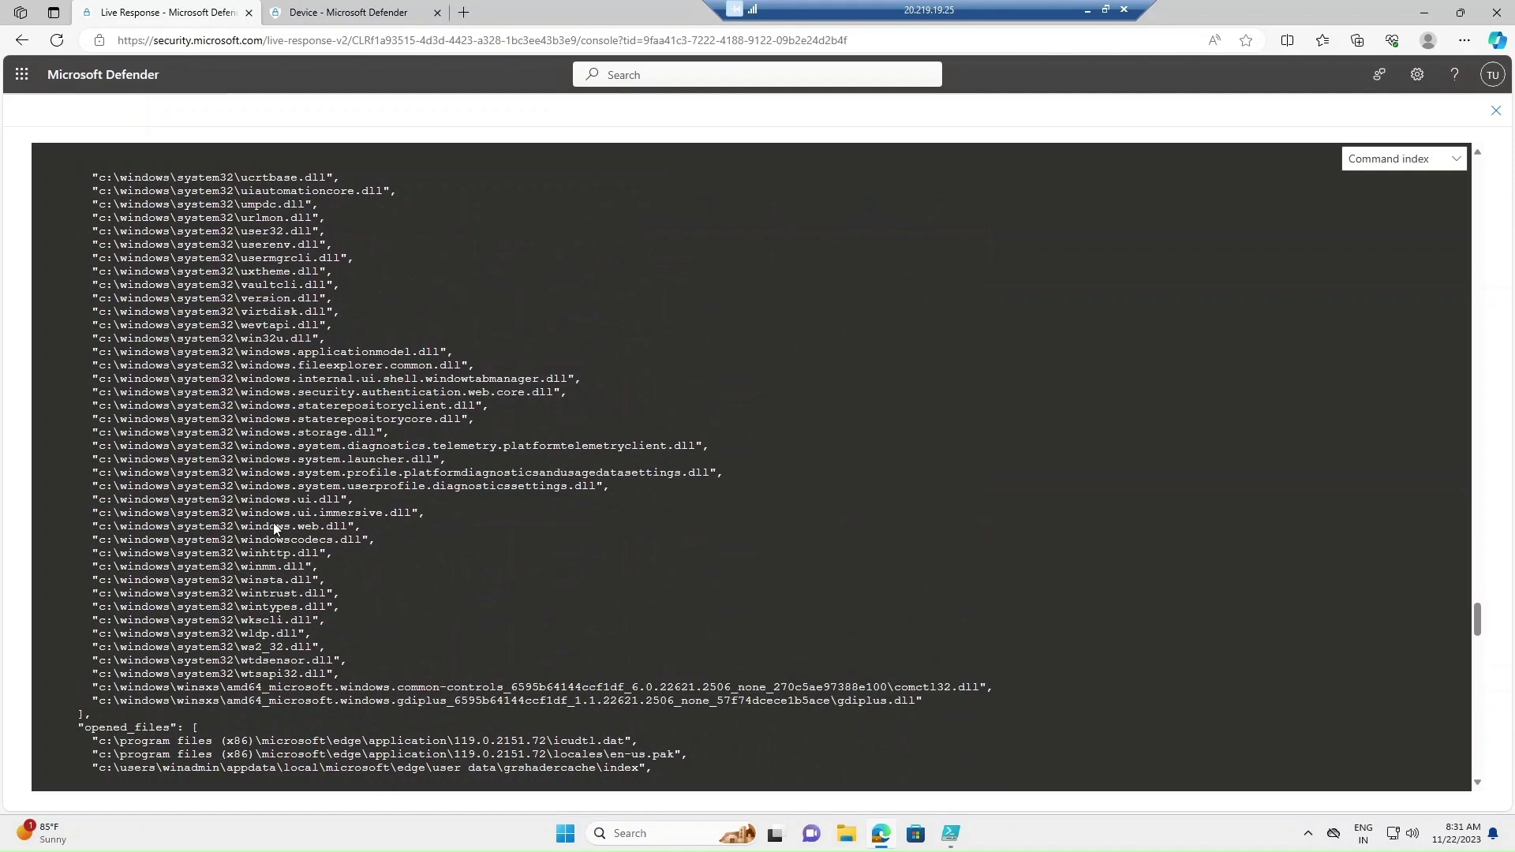
scroll(268, 529, "up", 6)
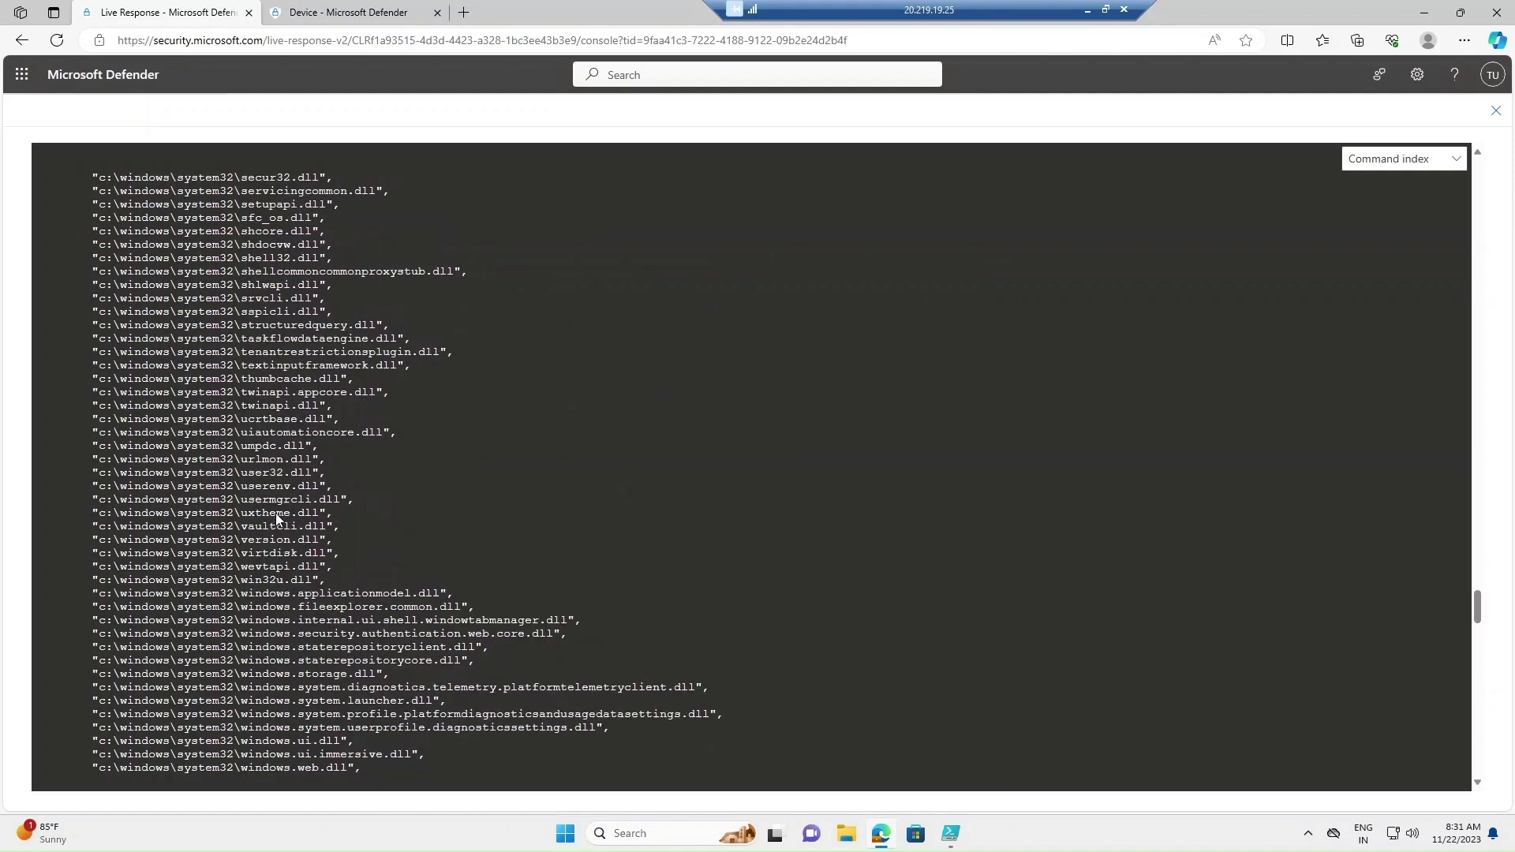
scroll(276, 517, "down", 10)
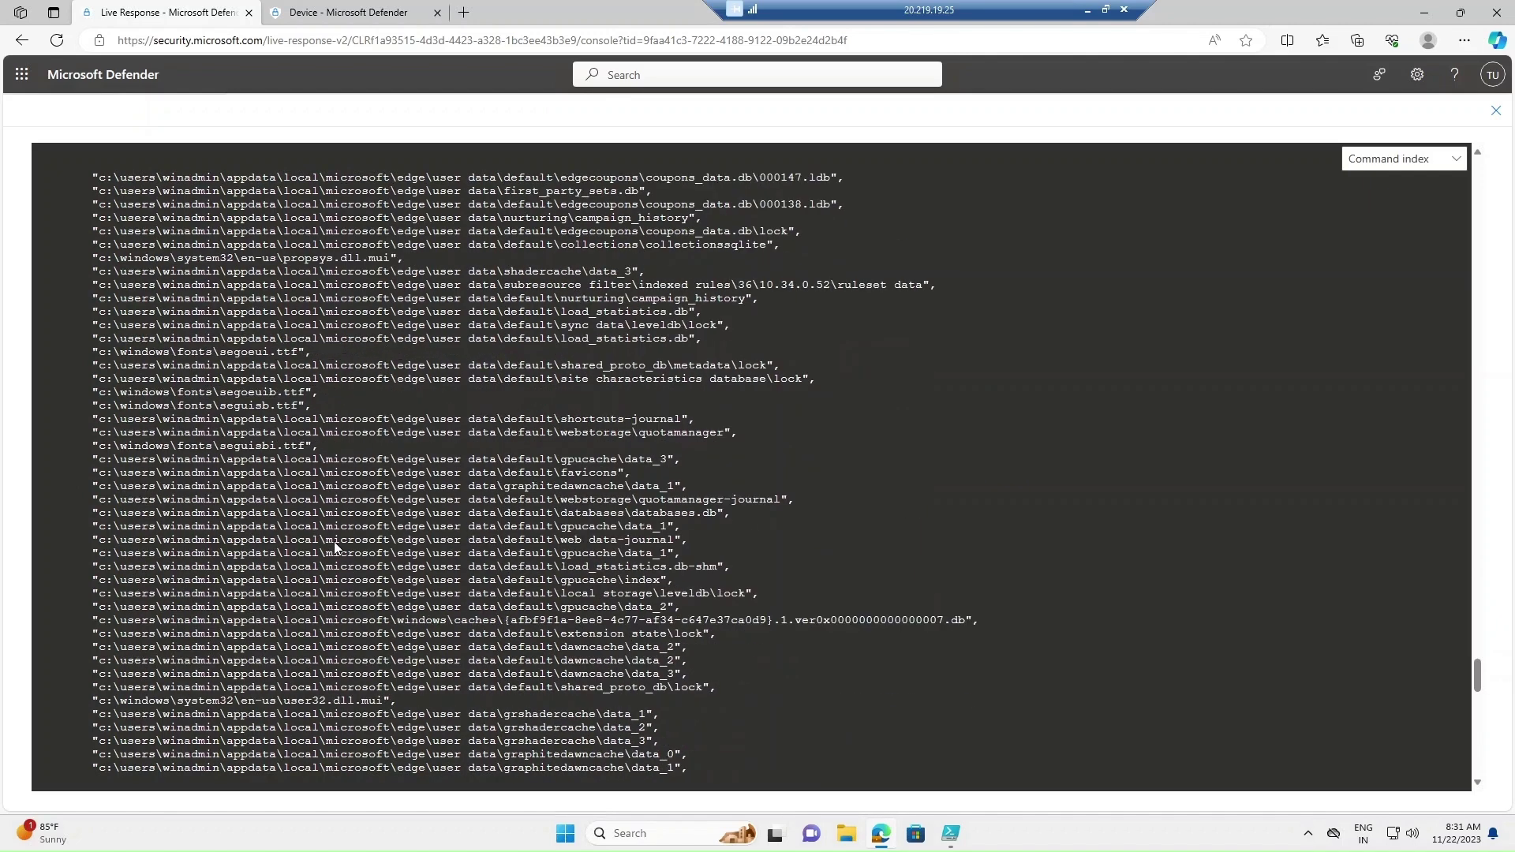
scroll(333, 541, "down", 10)
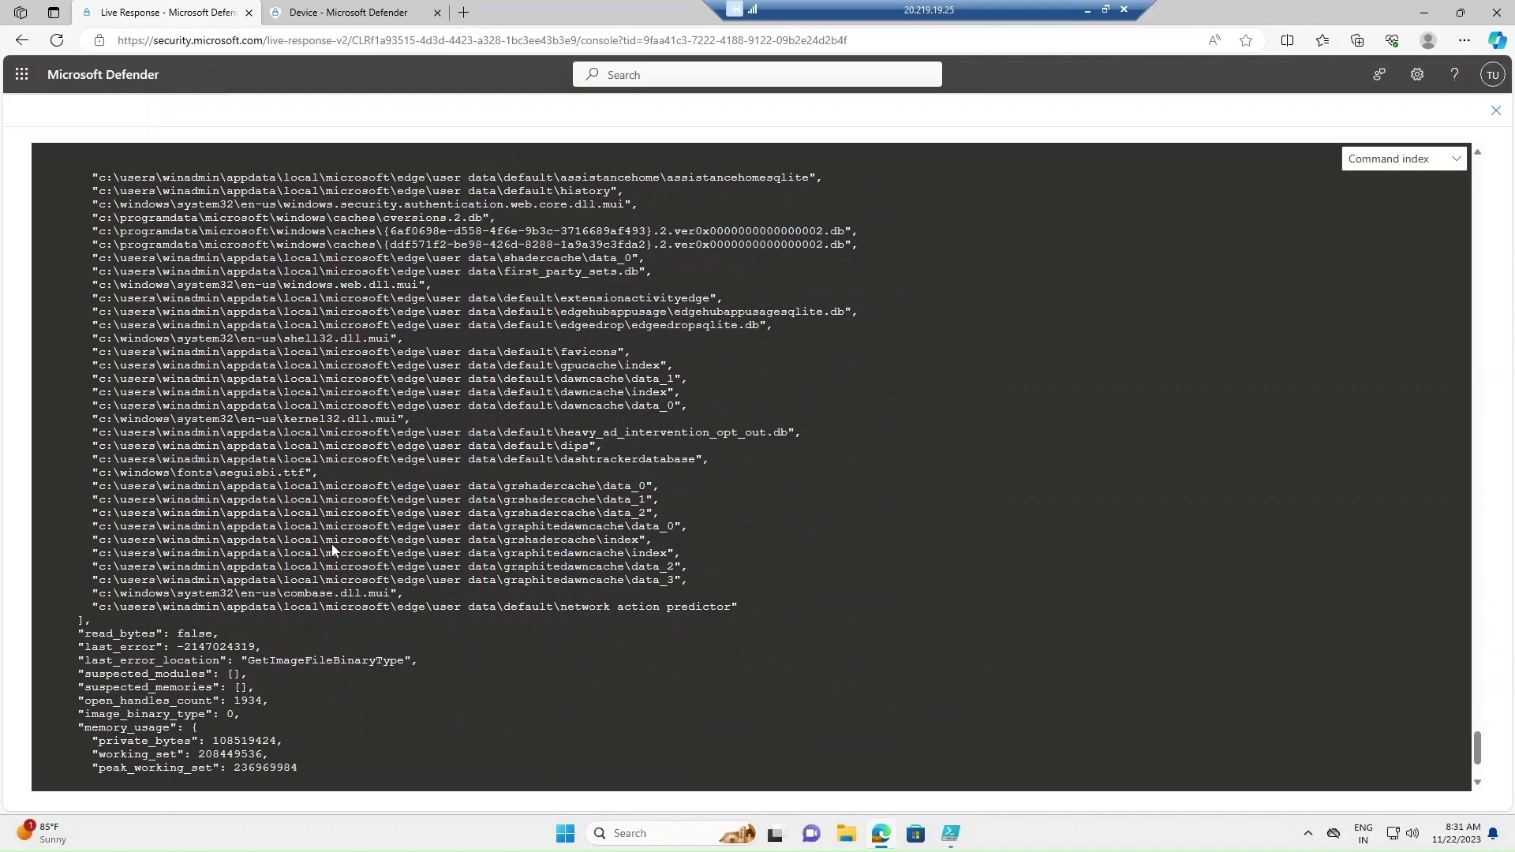
scroll(390, 579, "down", 4)
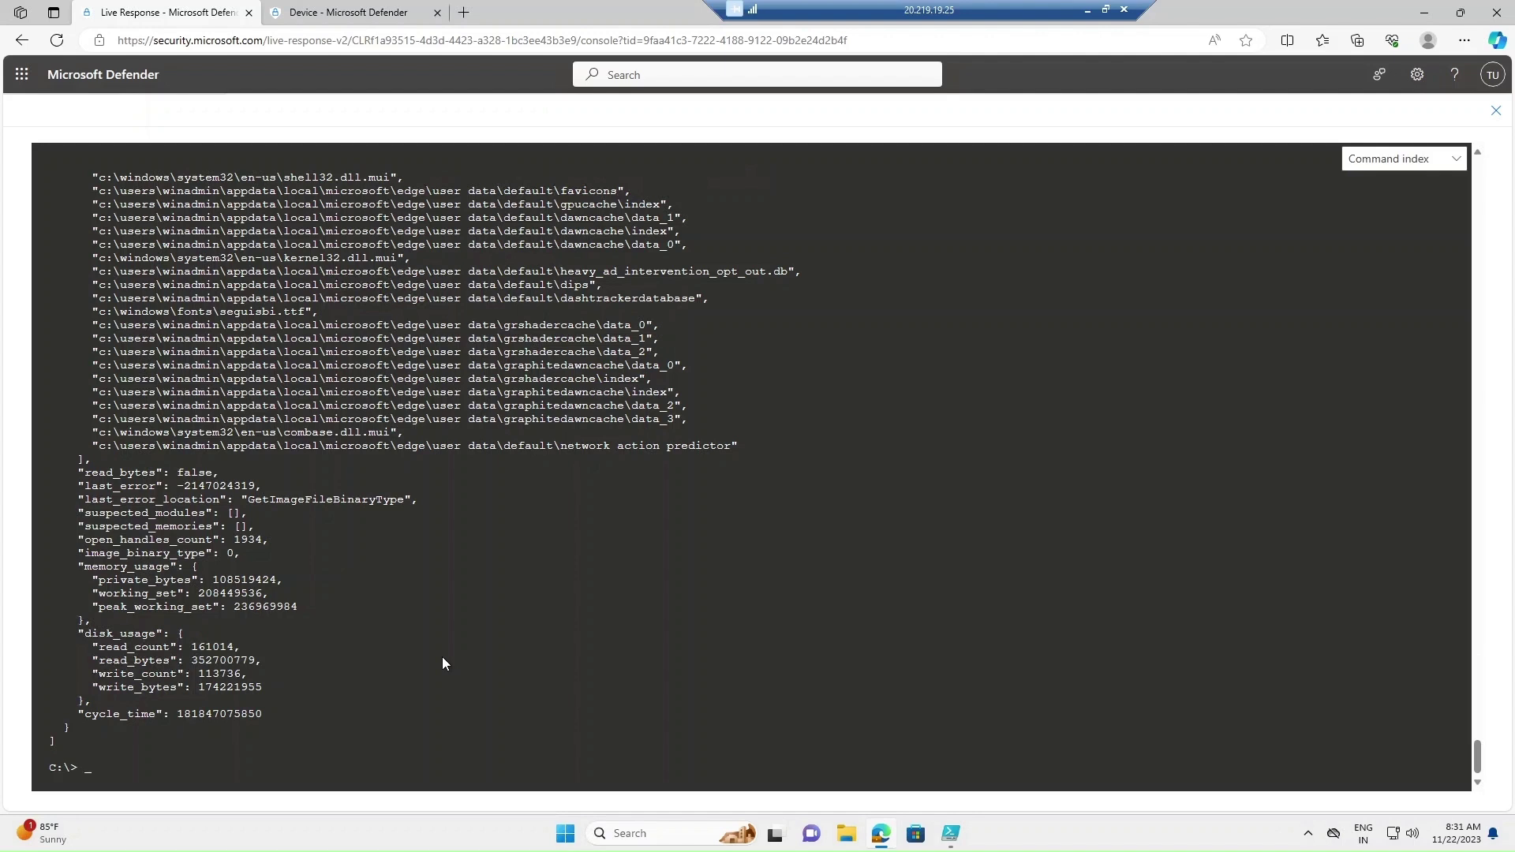
Export the details of process 7180 to a text file with the command processes 7180 > test1.txt
type("processes 7180")
type("> test1.txt")
key("Return")
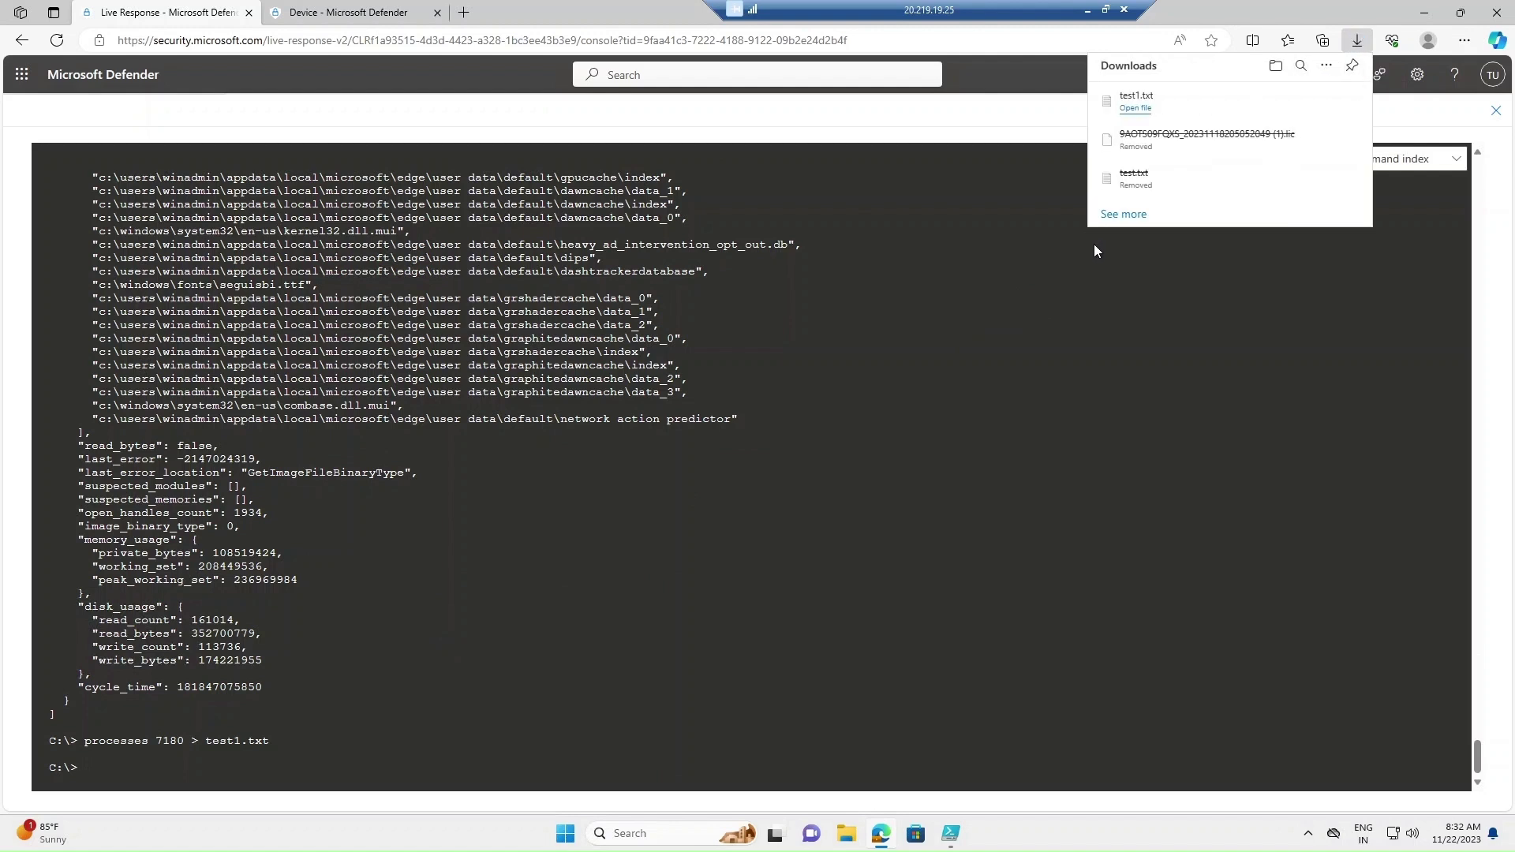
Open the downloaded test1.txt, look through the exported process details, and minimize the file's window
left_click(1136, 109)
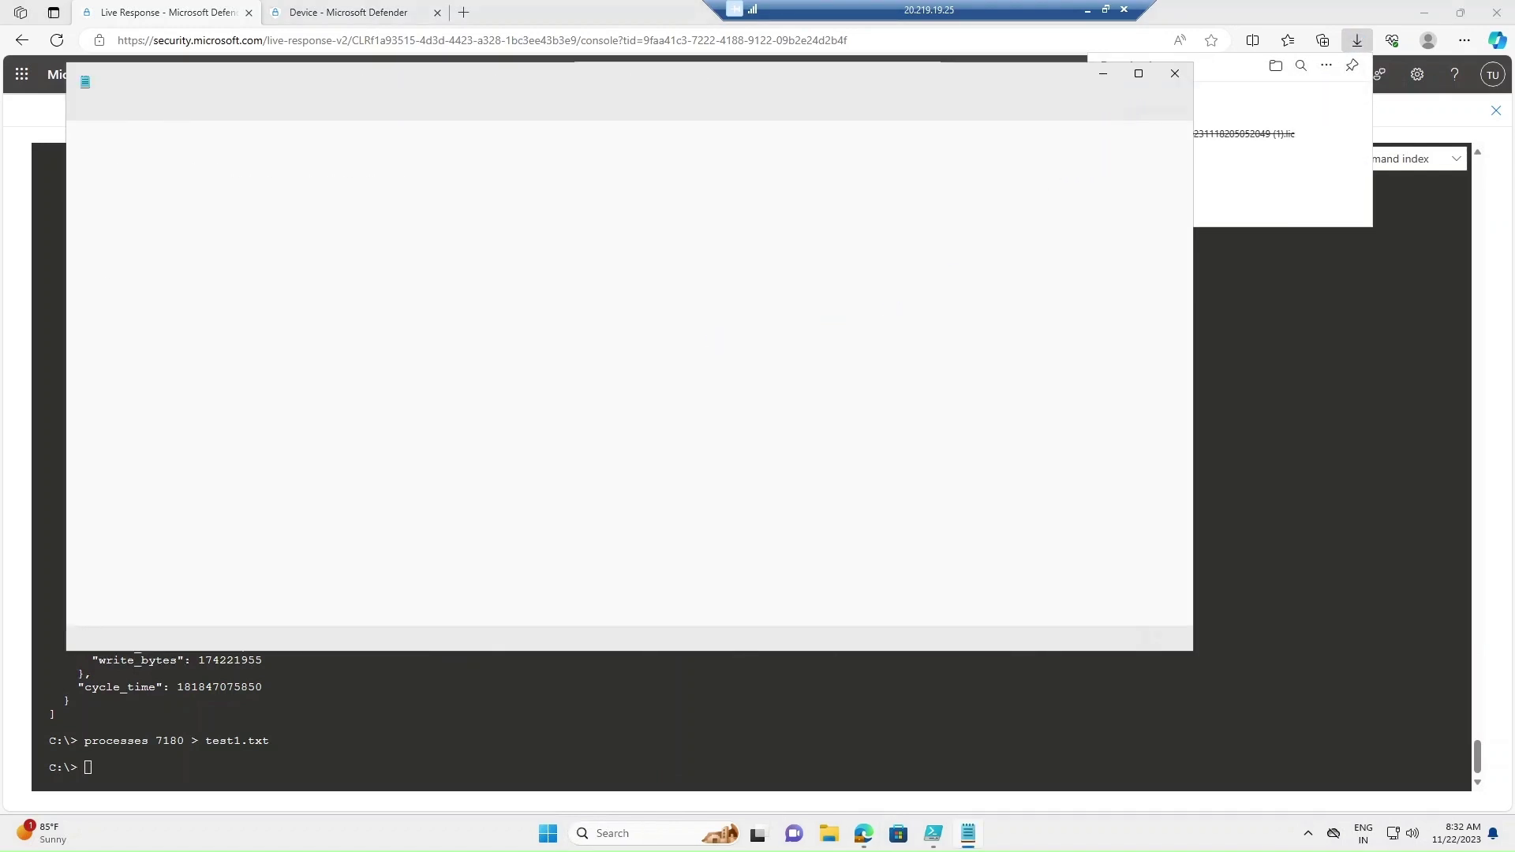
scroll(629, 374, "down", 15)
scroll(629, 374, "down", 11)
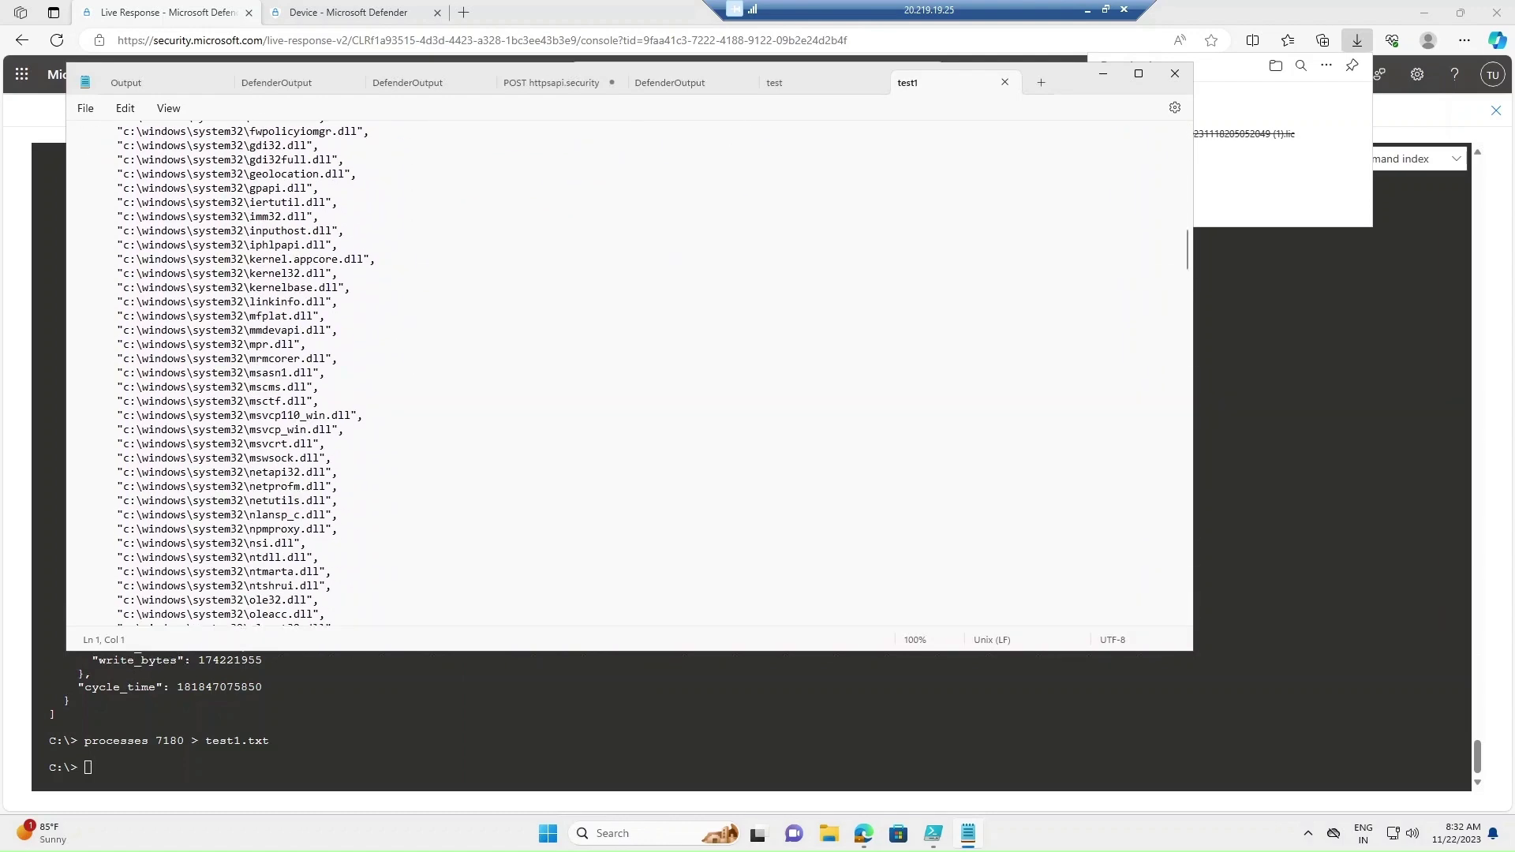
scroll(629, 375, "down", 3)
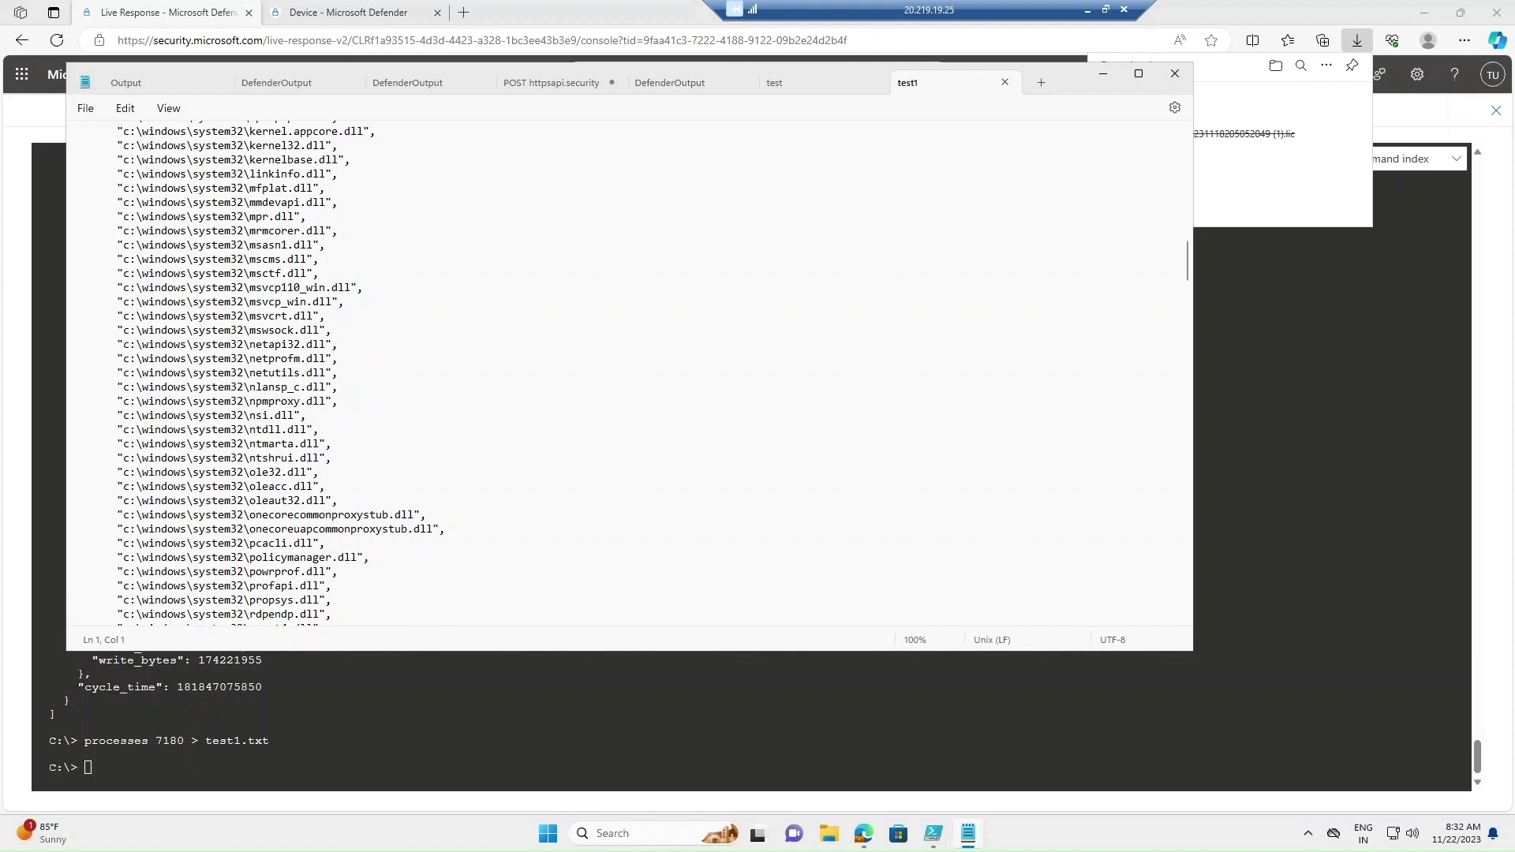
left_click(1102, 73)
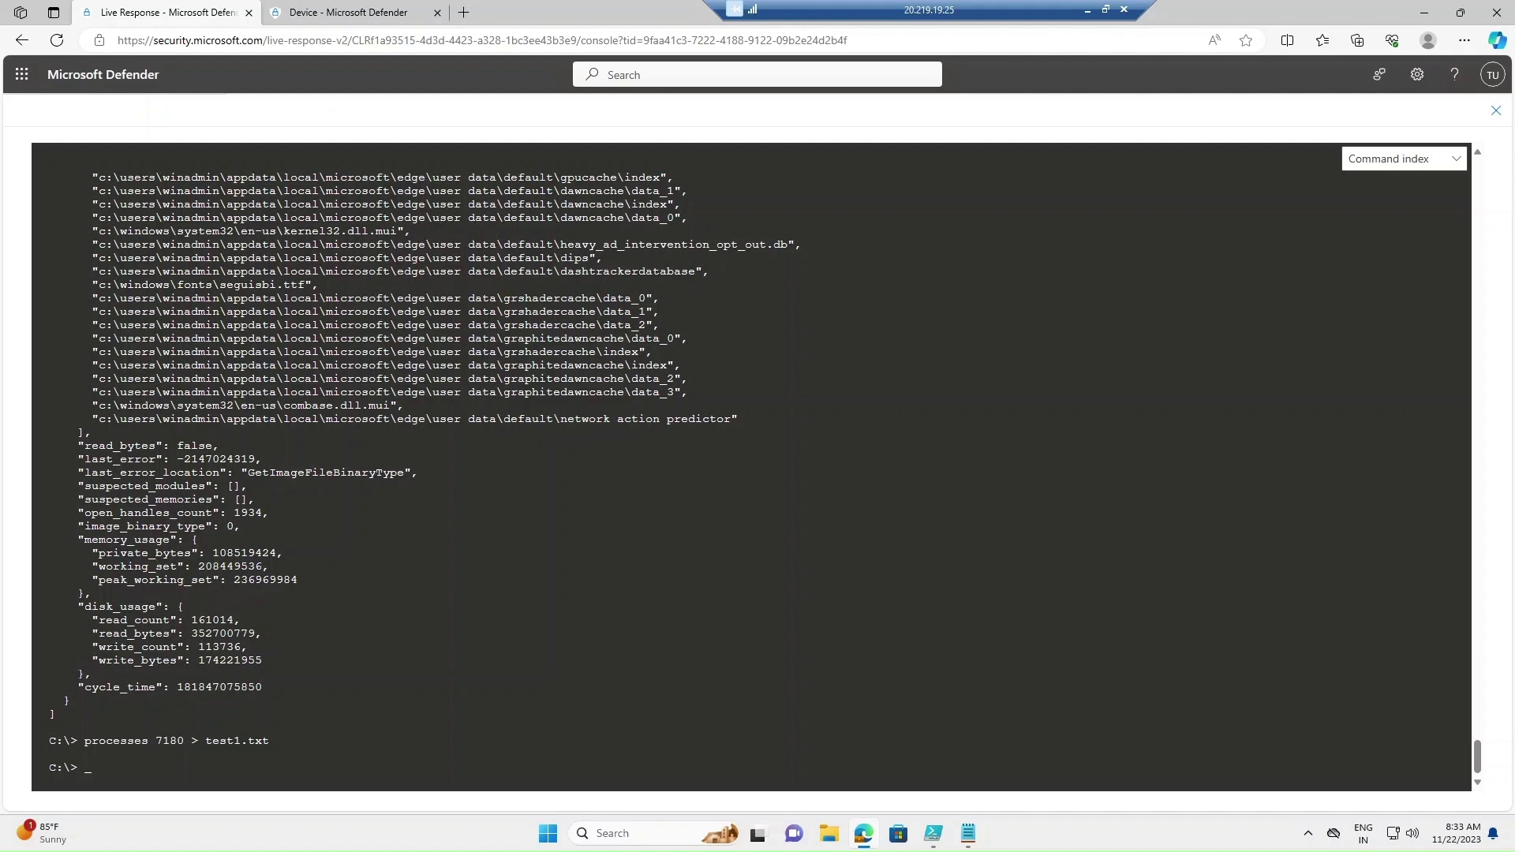
Run registry on "HKEY_LOCAL_MACHINE\SOFTWARE\Policies\Microsoft\Windows Defender\Windows Defender Exploit Guard\ASR\Rules\\" to query the ASR rule values
right_click(112, 765)
left_click(158, 609)
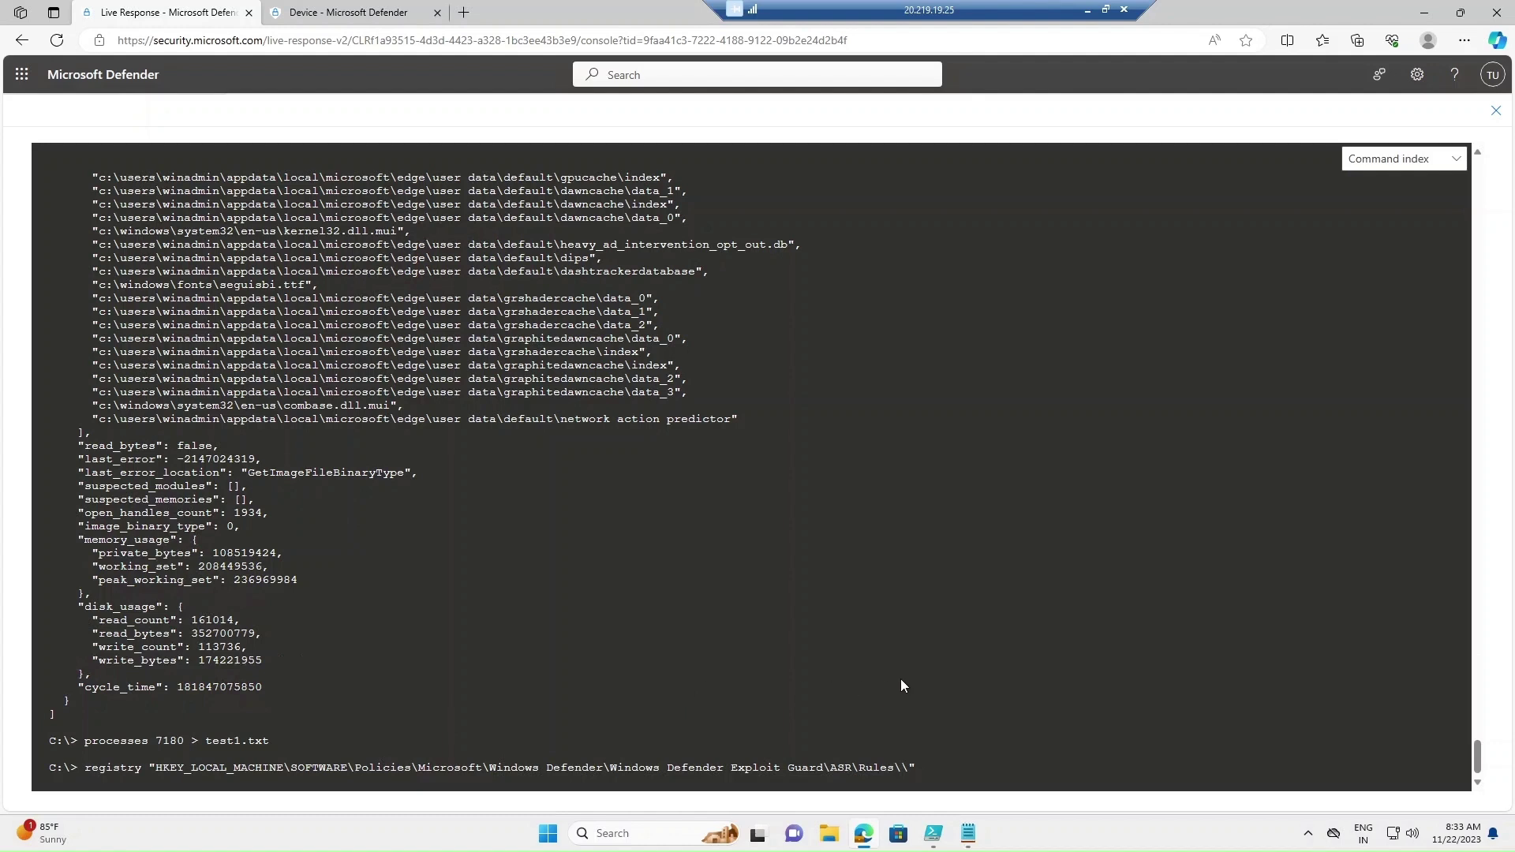
type("\\")
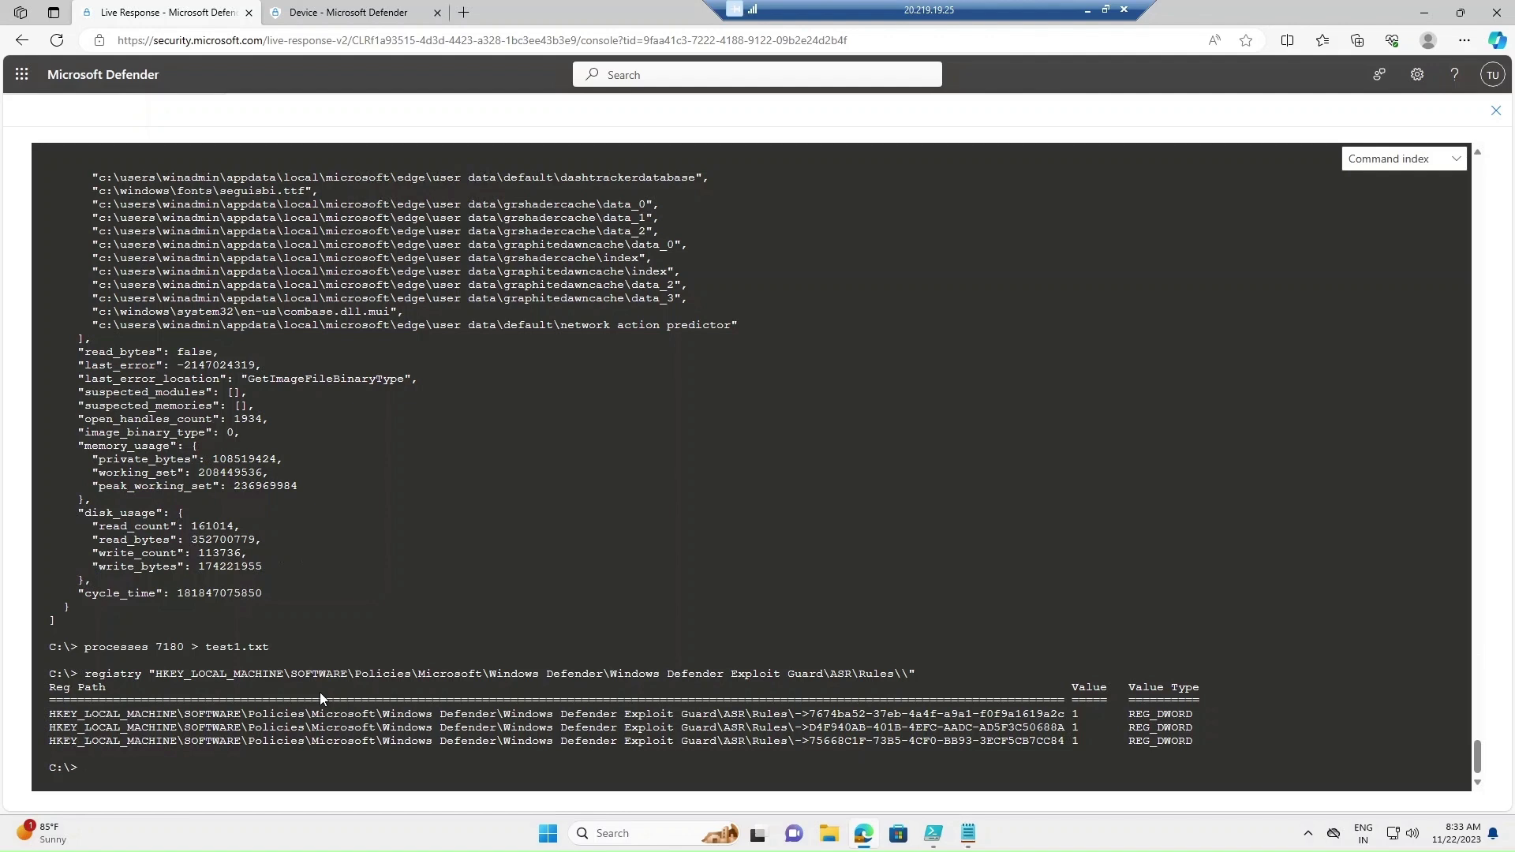
List the contents of the C:\ root with dir and highlight the .lic file's name
type("dir")
key("Return")
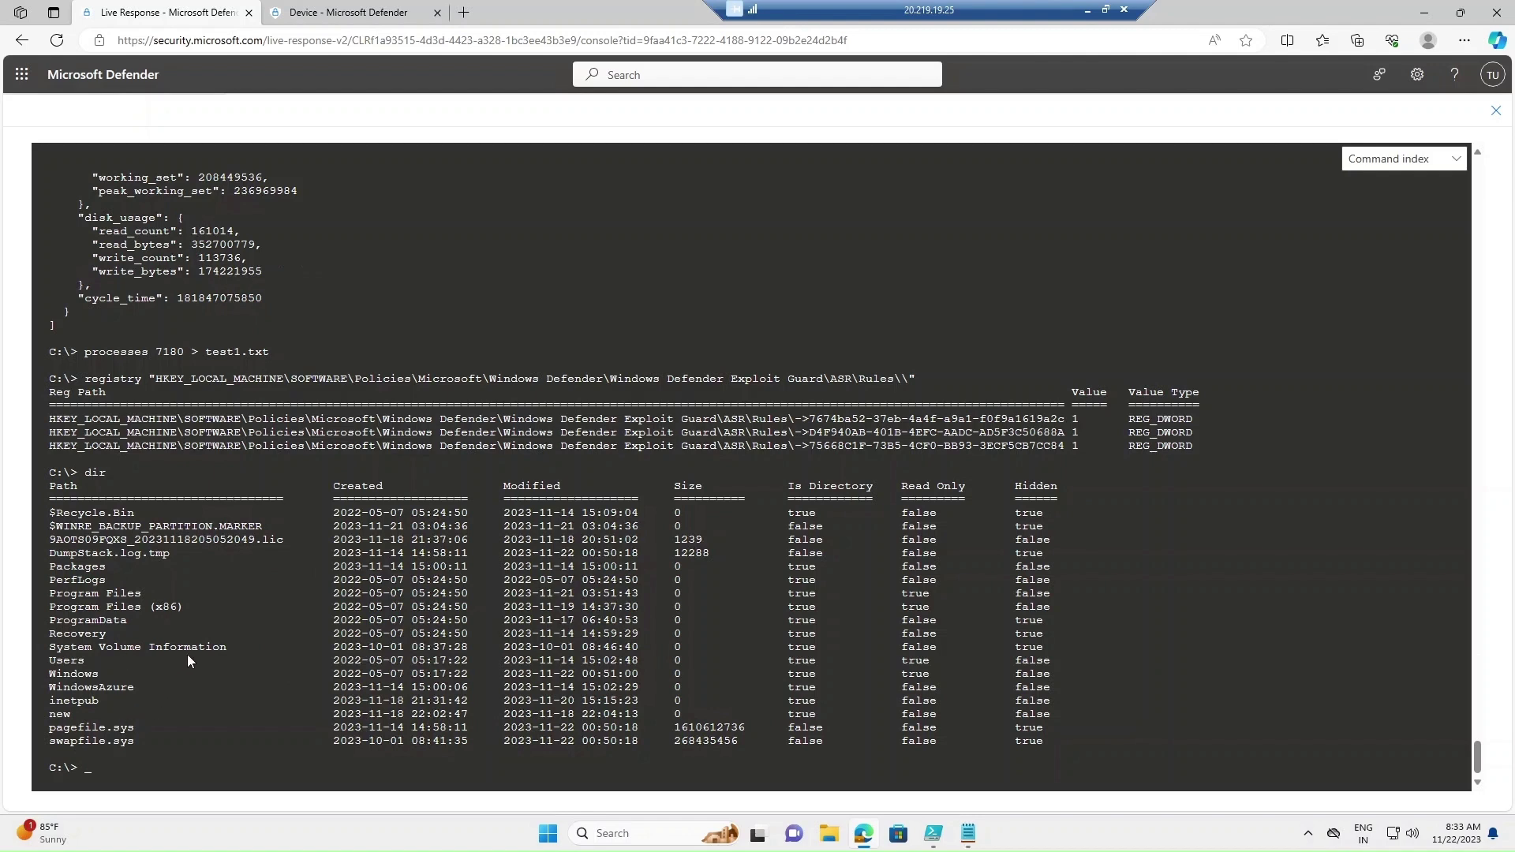
left_click_drag(56, 541, 268, 541)
left_click_drag(49, 539, 272, 545)
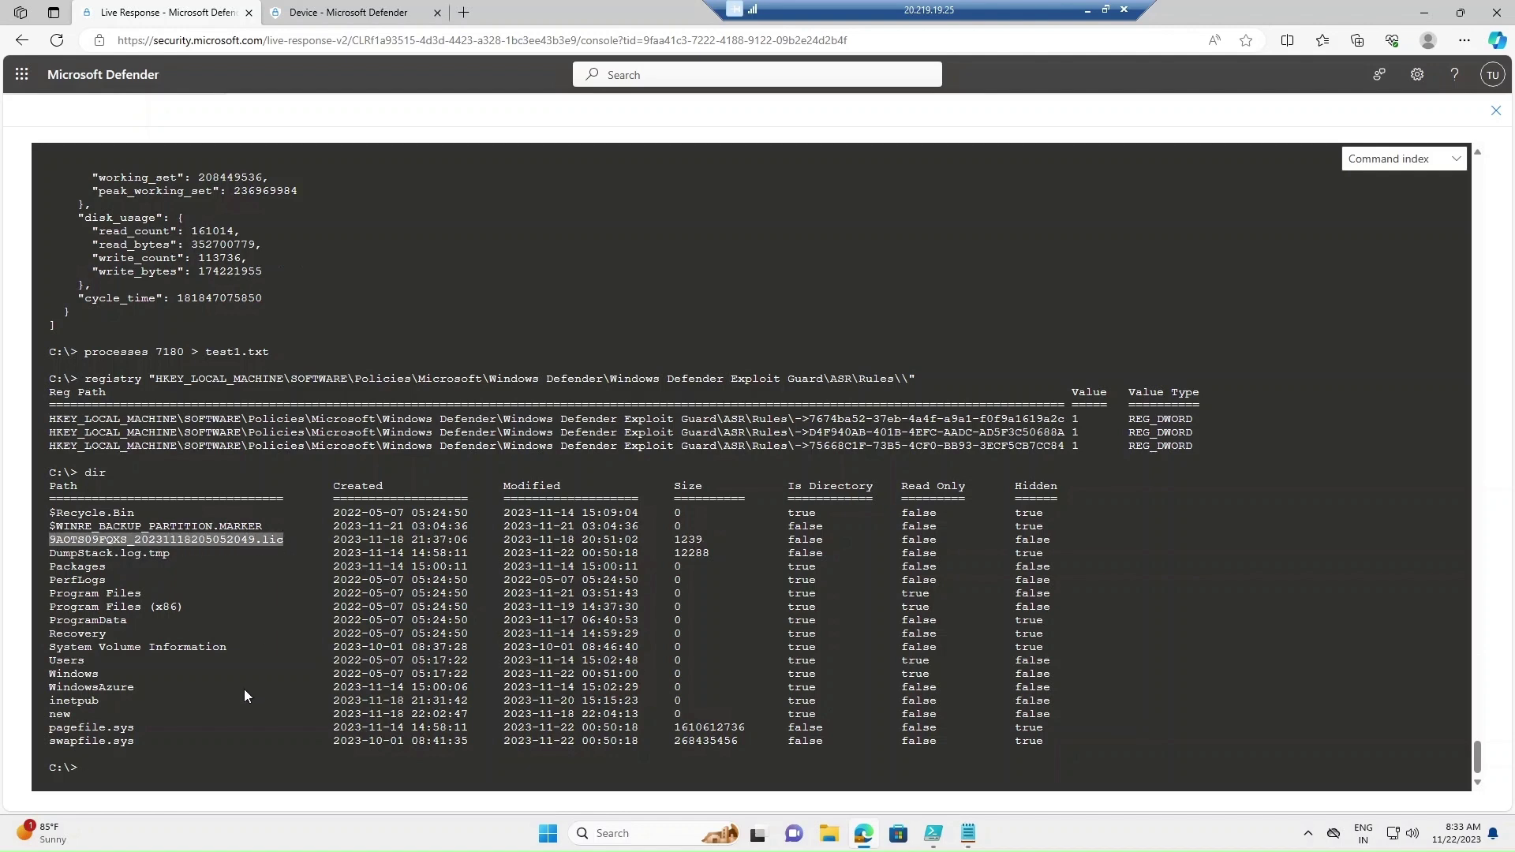
Try to locate the .lic file by running find with its full name copied from the directory listing
left_click(109, 768)
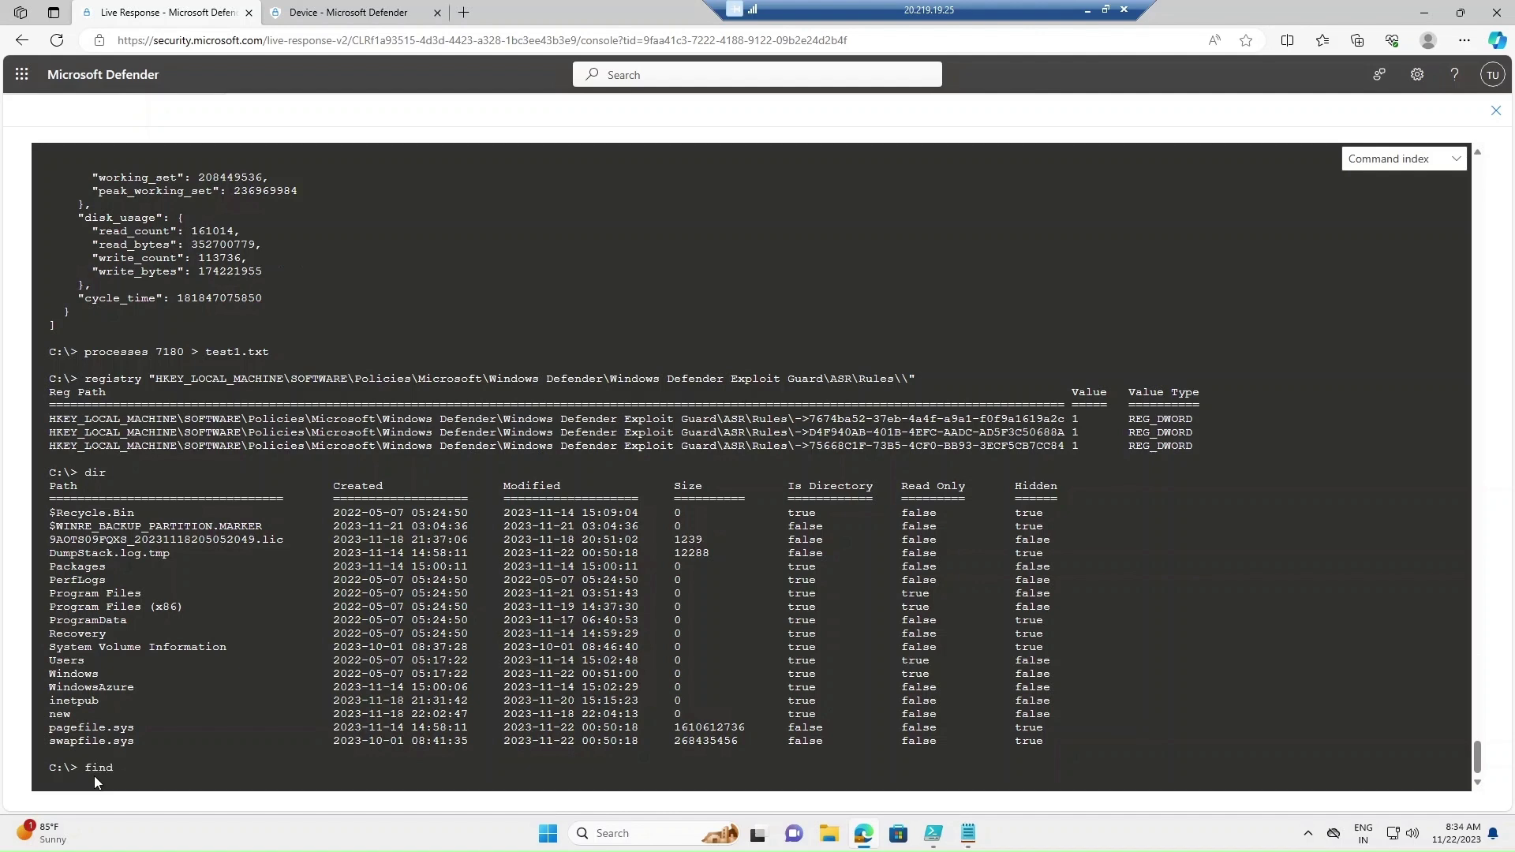
left_click_drag(49, 543, 276, 542)
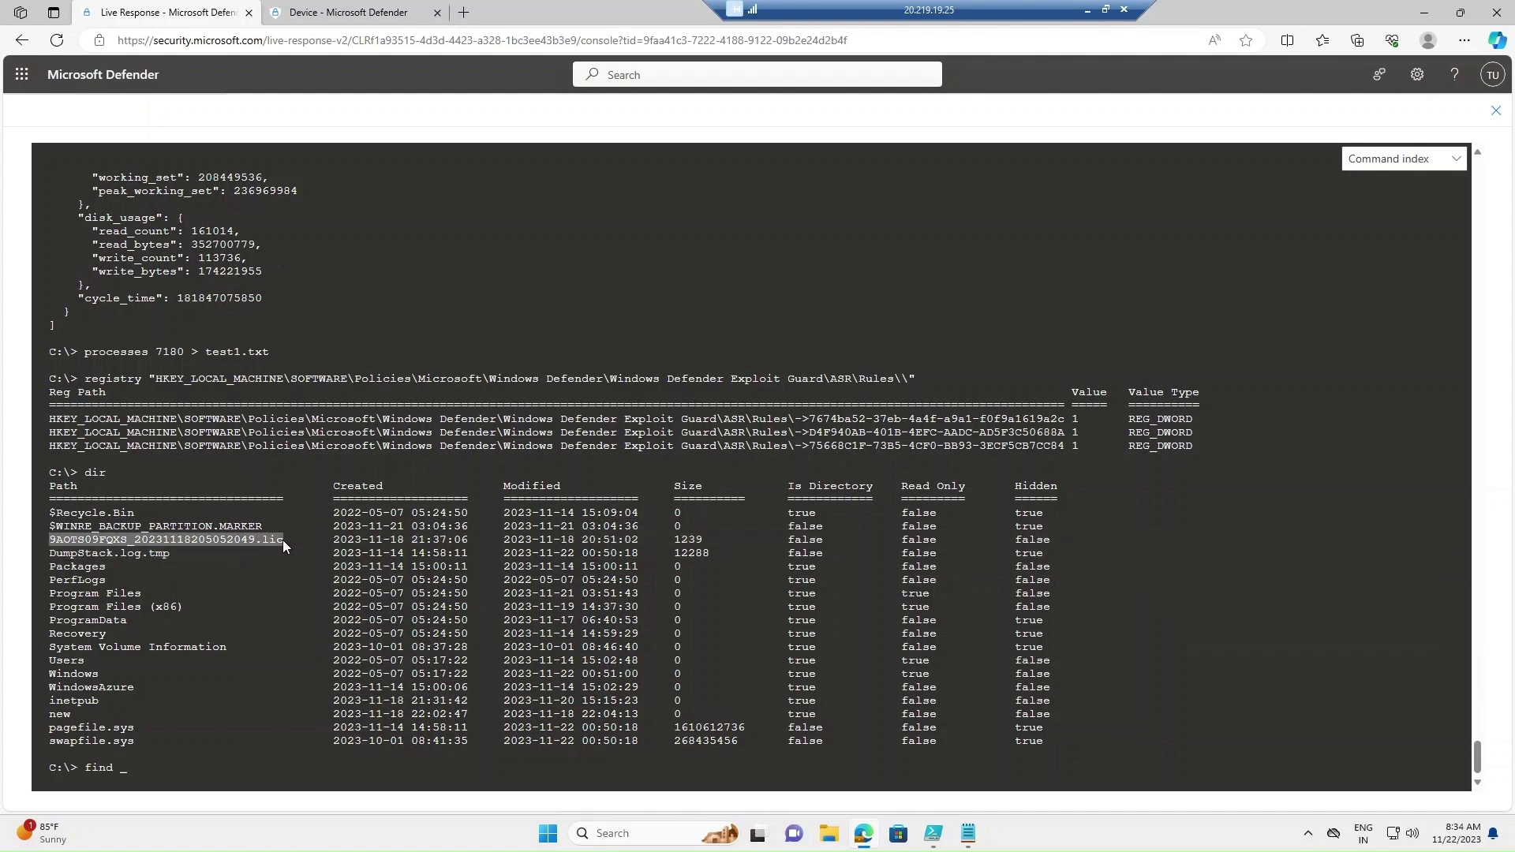
key("ctrl+c")
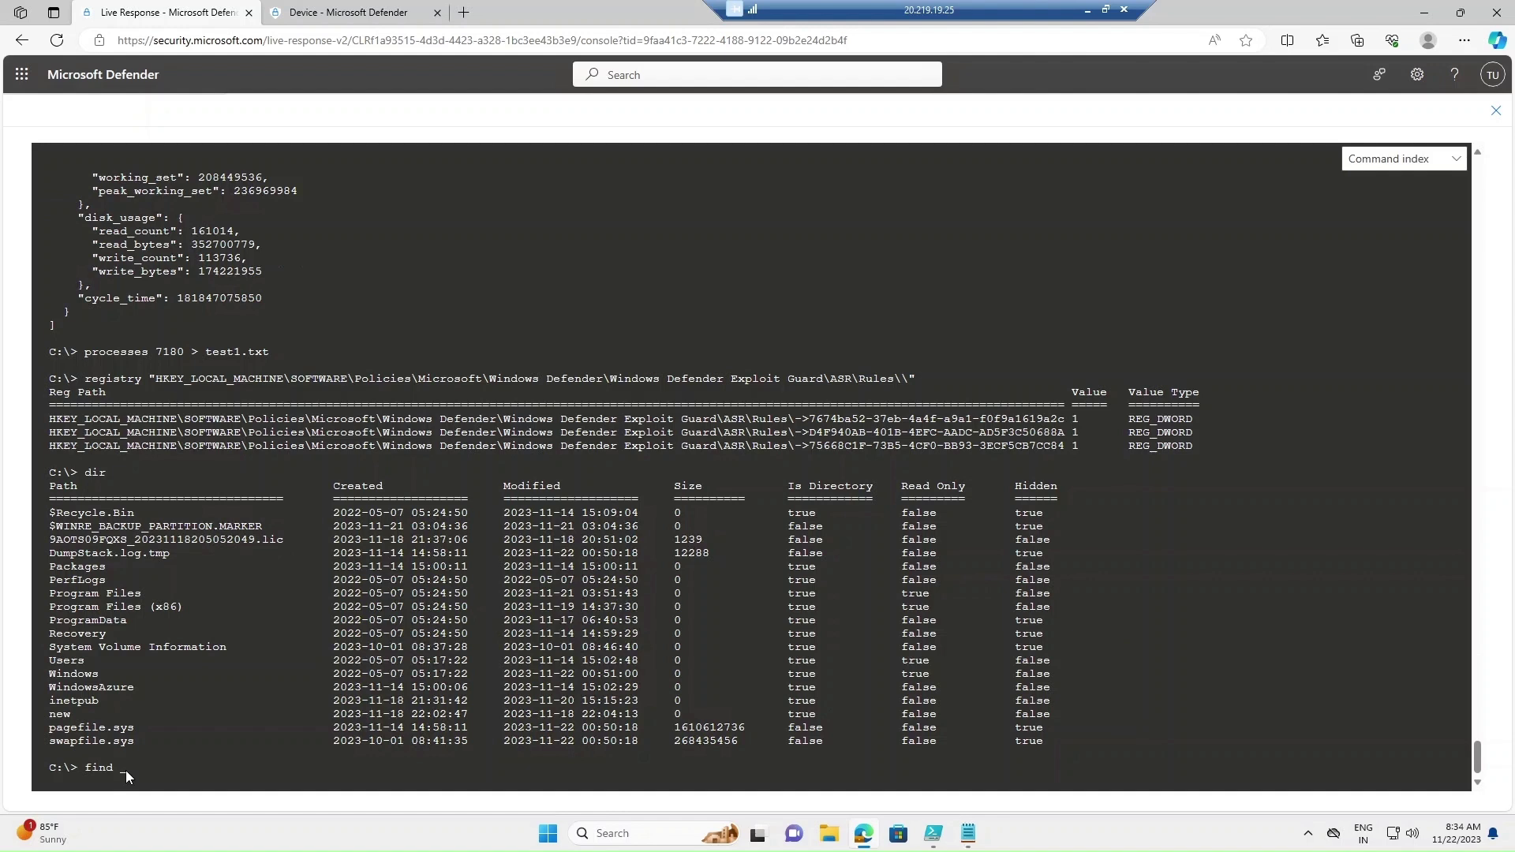
key("ctrl+v")
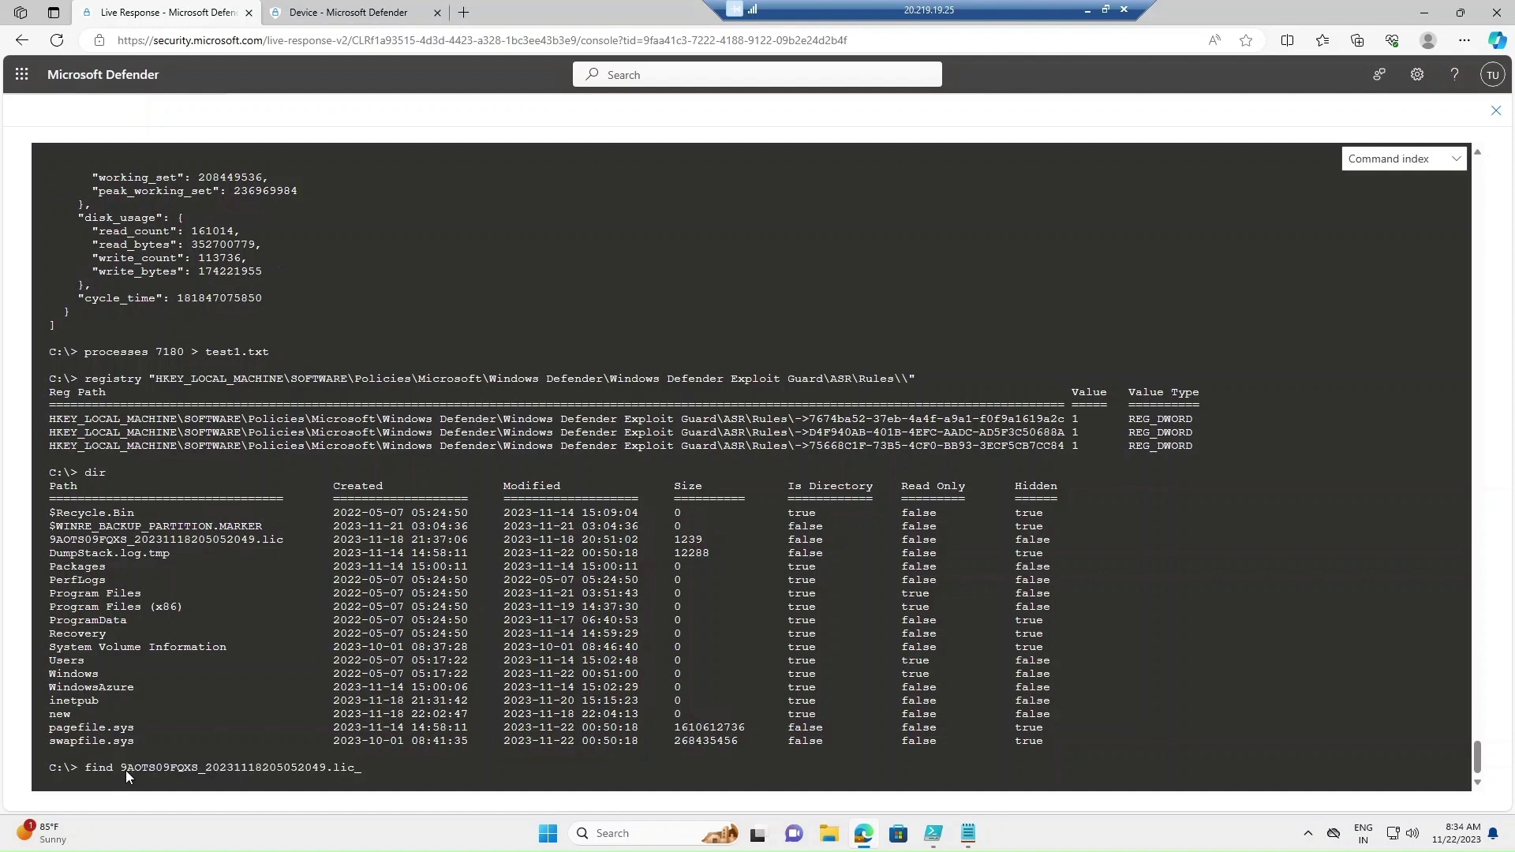
key("Return")
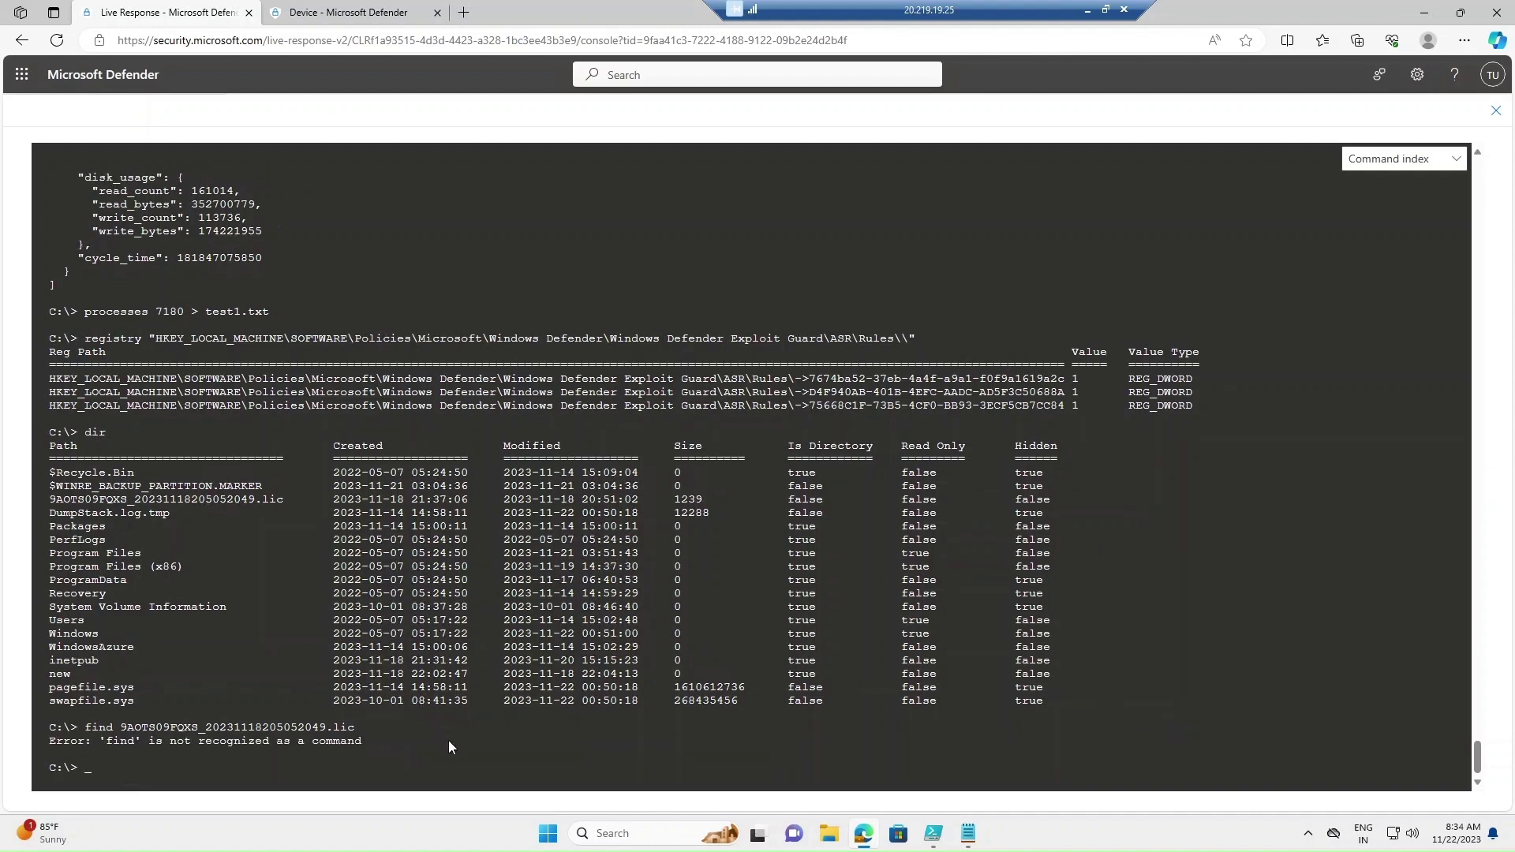
Search the device for the .lic file by running findfile with its full name
key("Up")
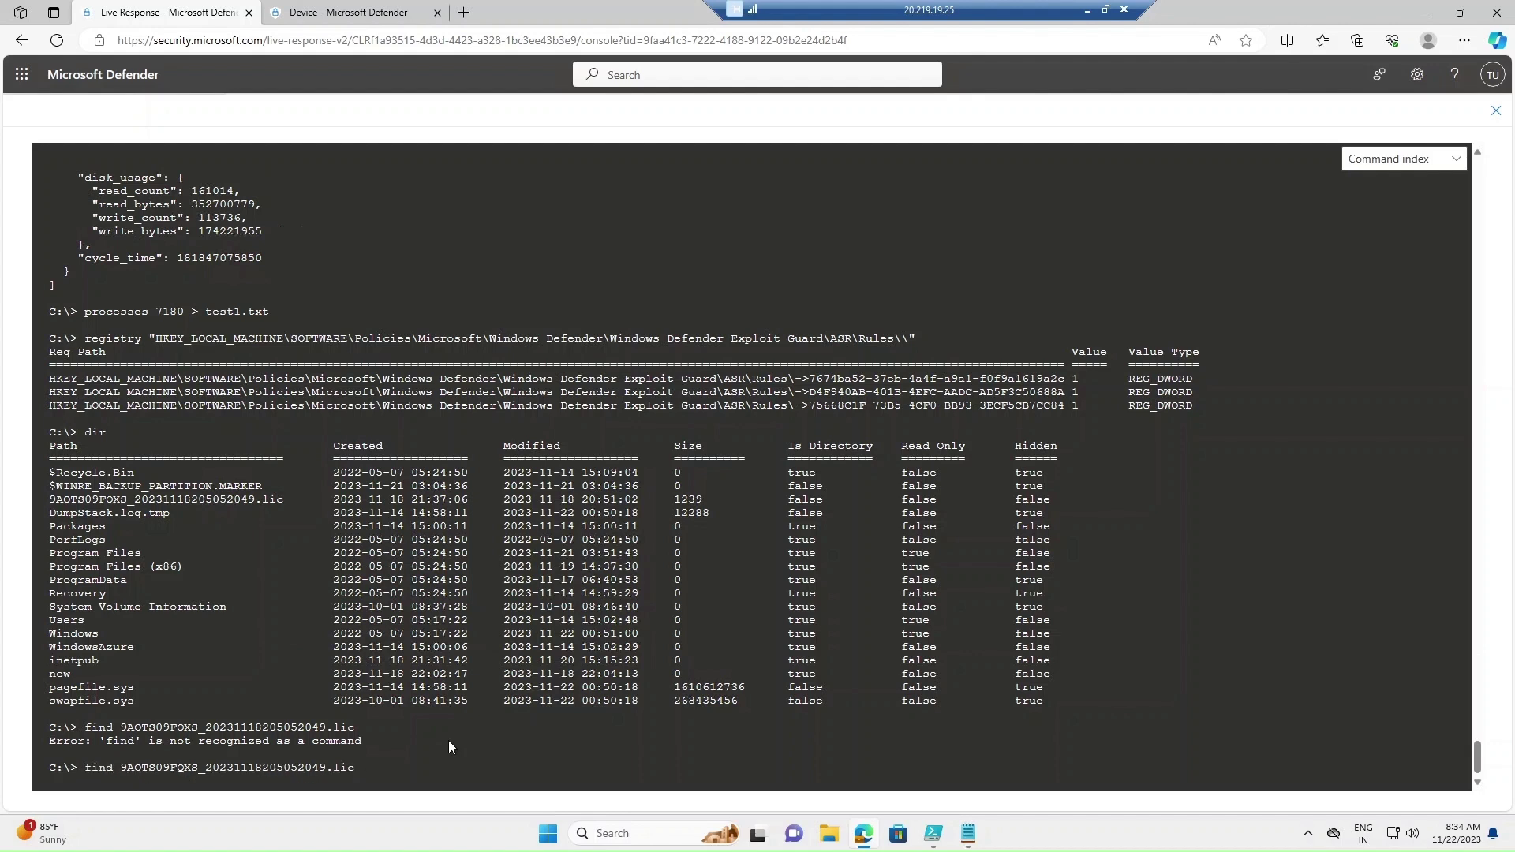
type("file")
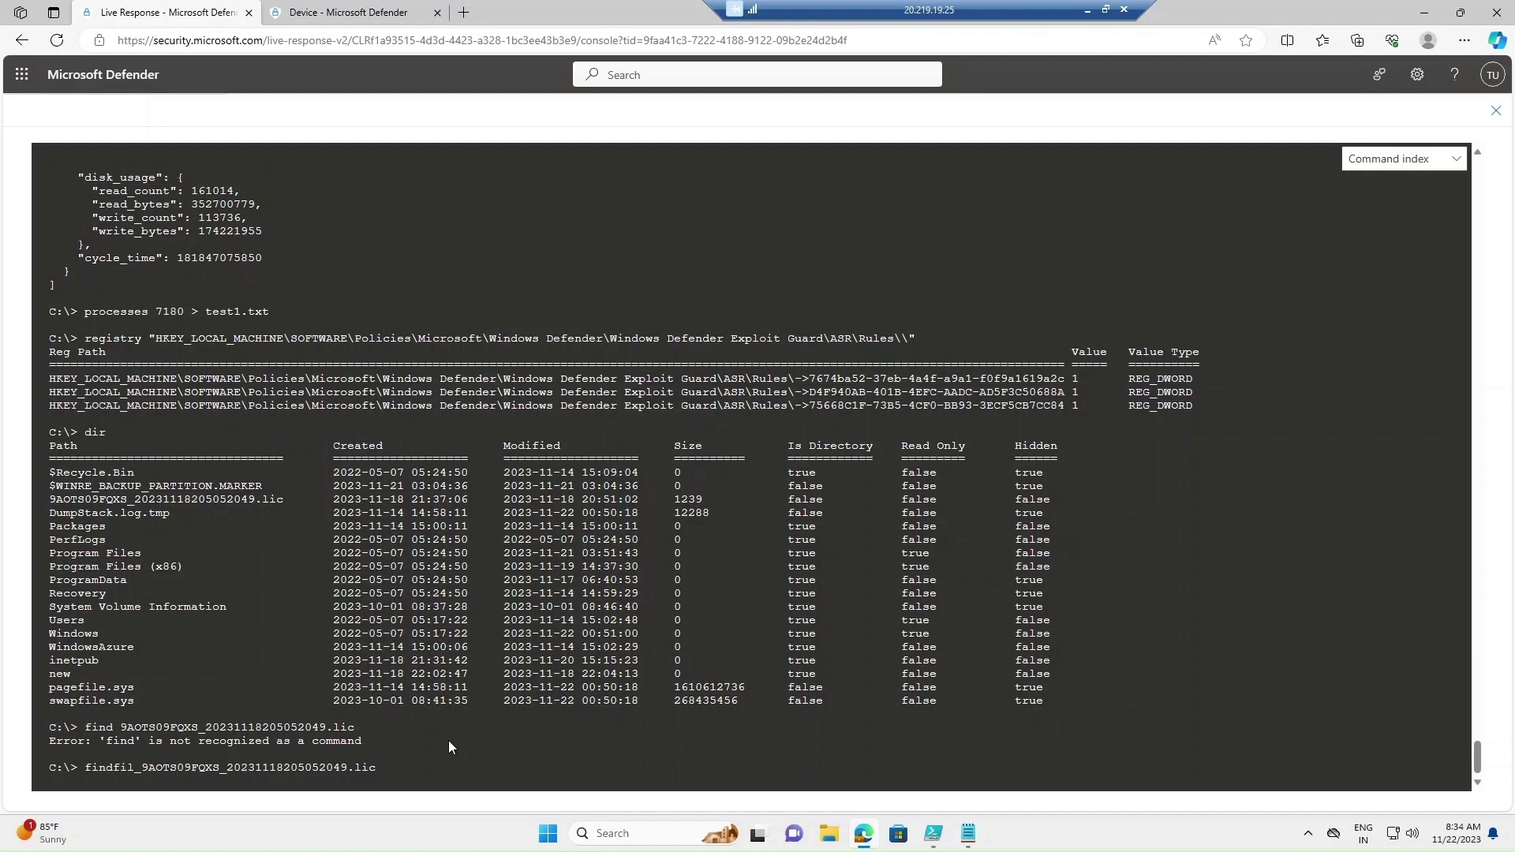
key("Return")
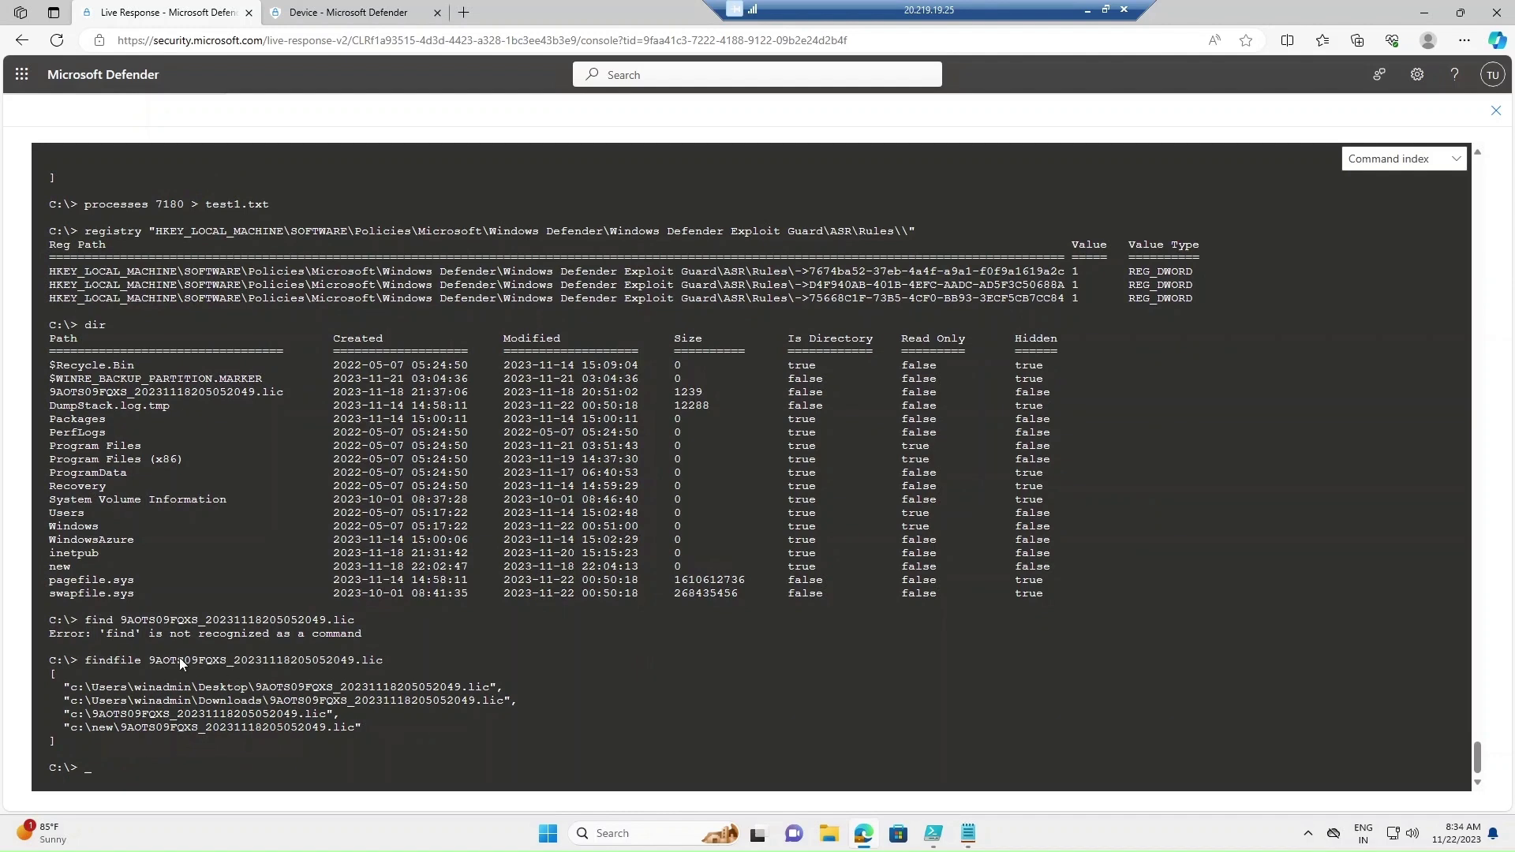
Highlight the .lic file's C:\ root path in the findfile results and run help to list the available commands
left_click_drag(71, 717, 328, 718)
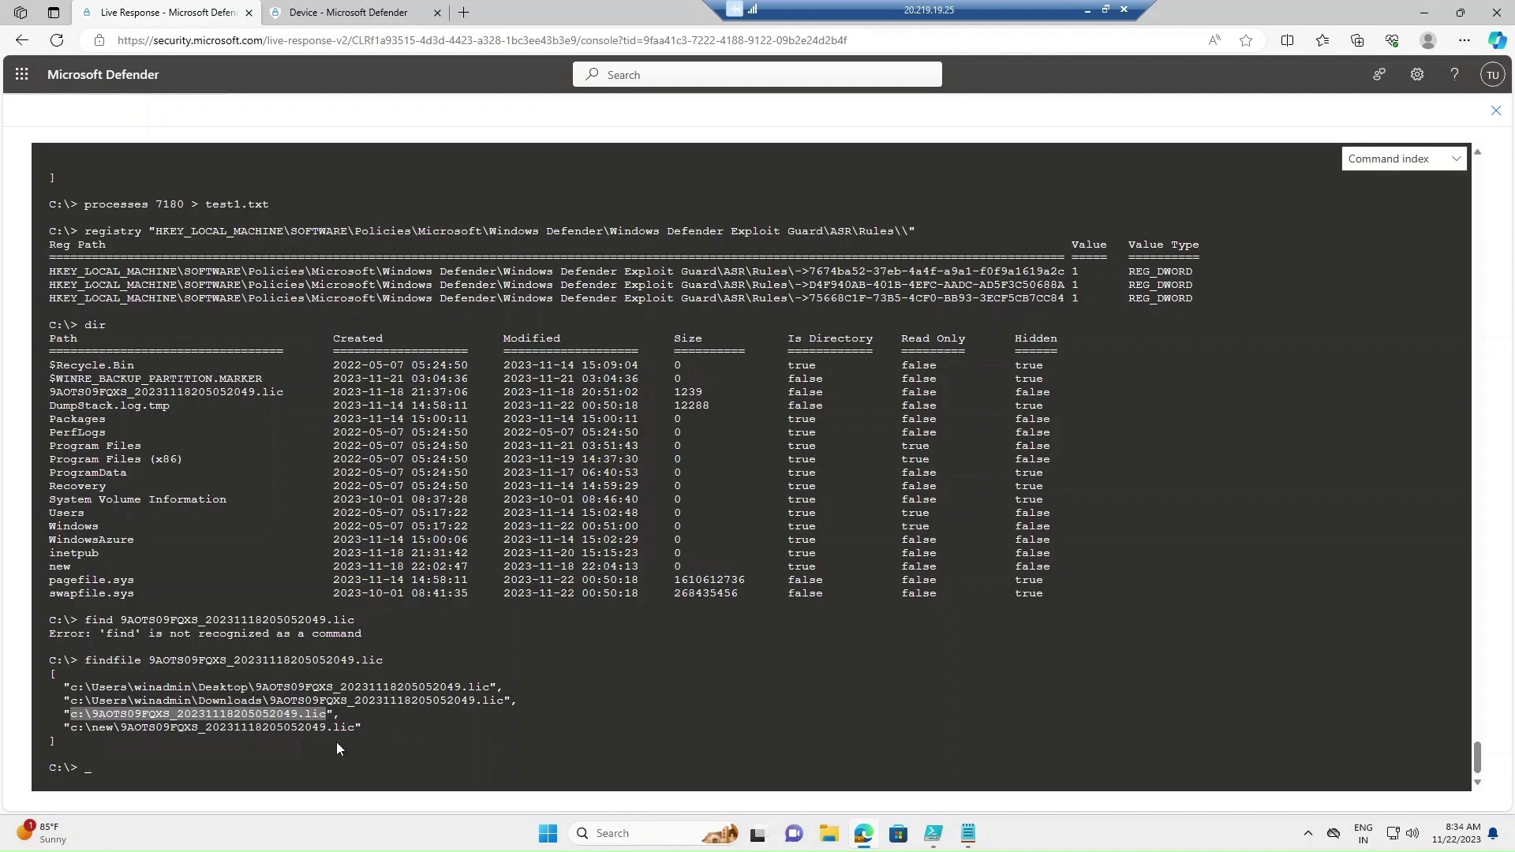
left_click(89, 776)
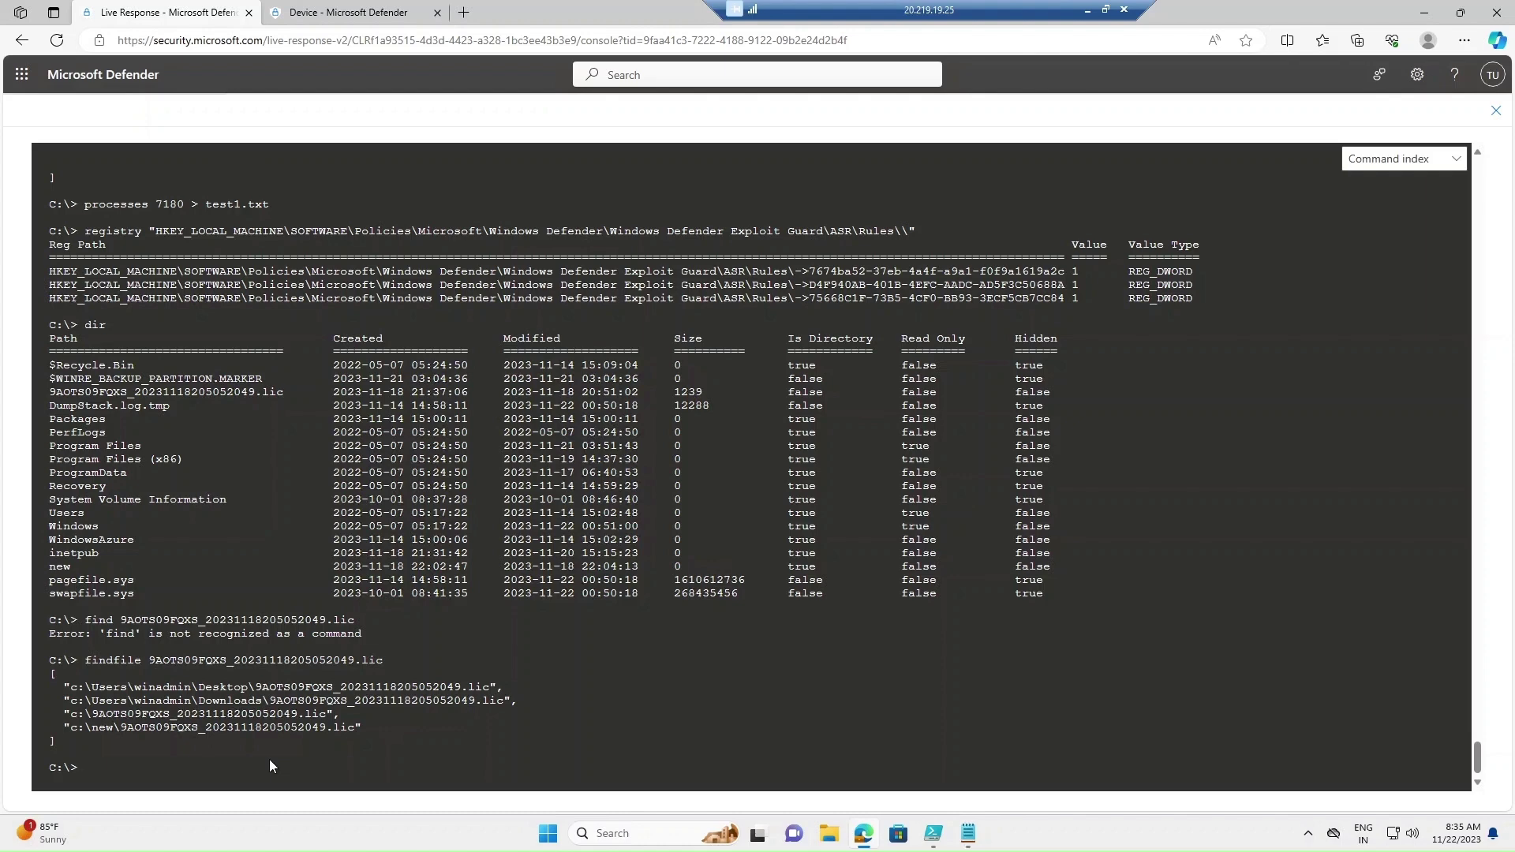
type("help")
key("Return")
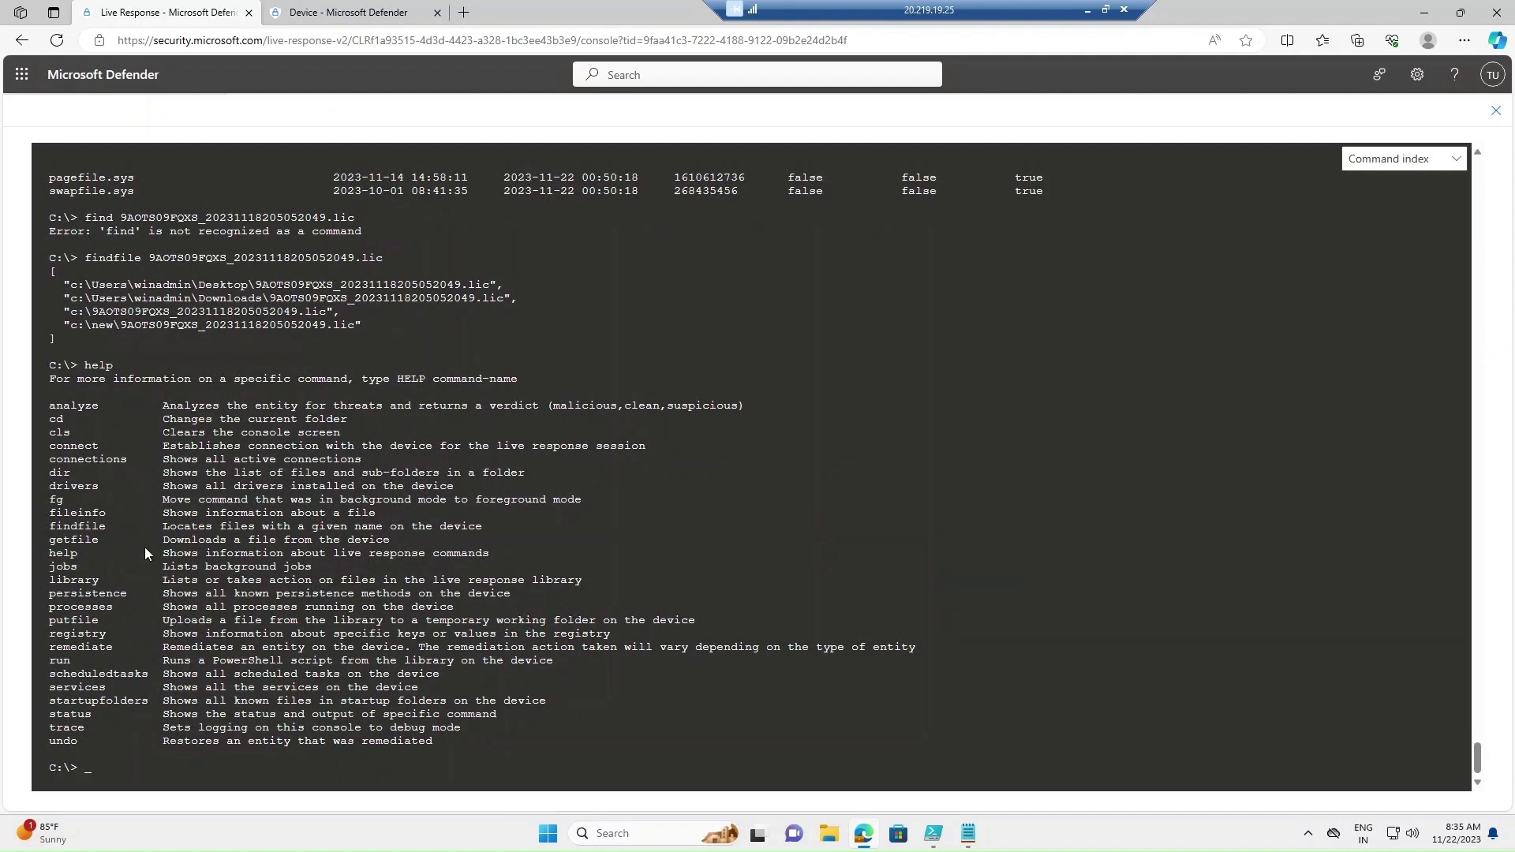
Run fileinfo with the full path of the .lic file in the C:\ root to retrieve its details
left_click_drag(48, 526, 107, 527)
left_click(136, 756)
type("fileinfo")
right_click(254, 718)
left_click(315, 563)
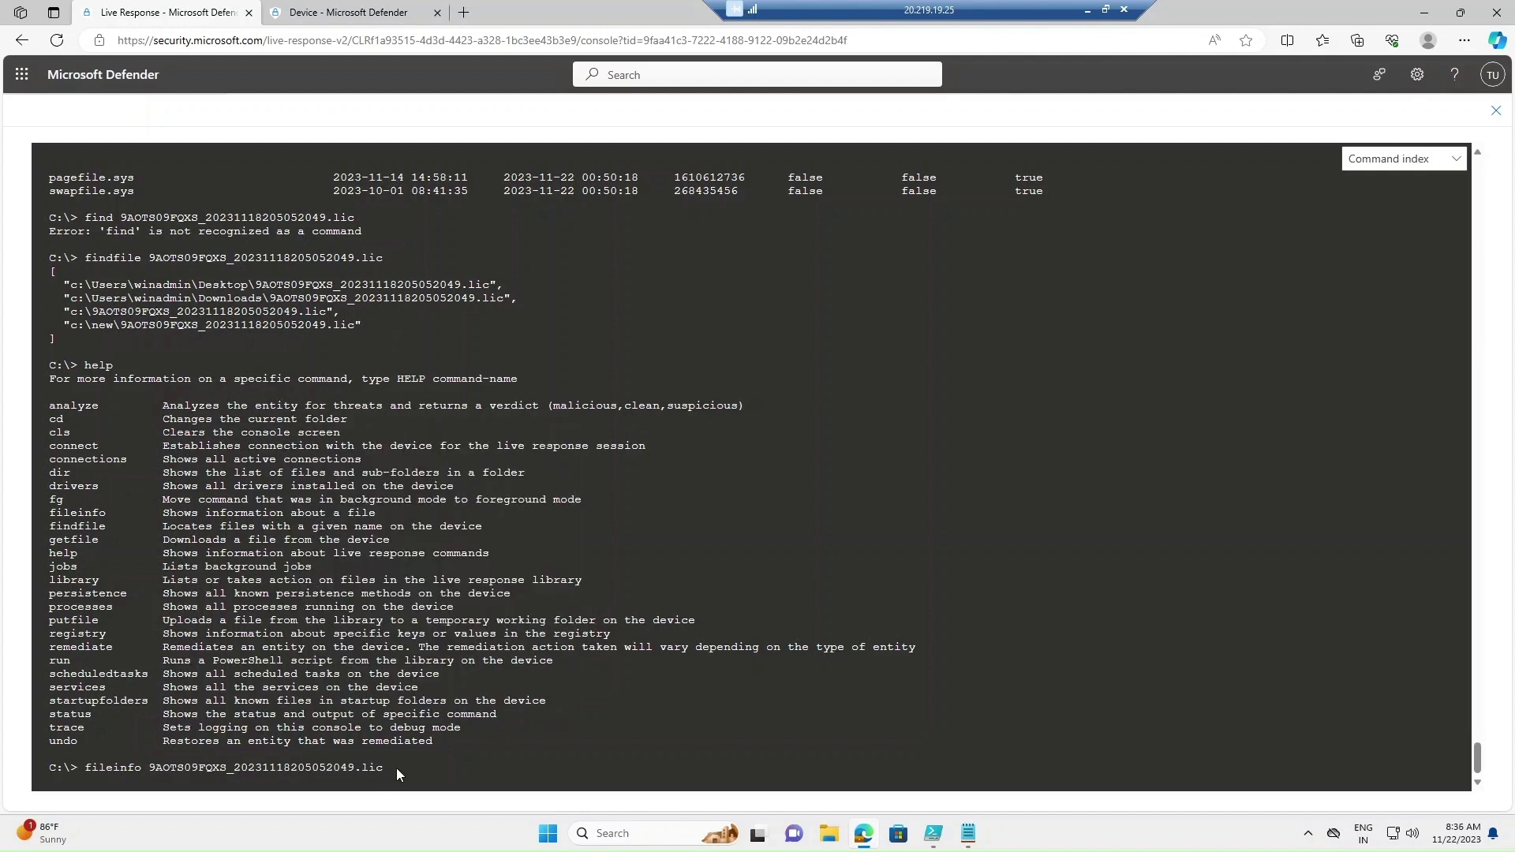
type("C:\\")
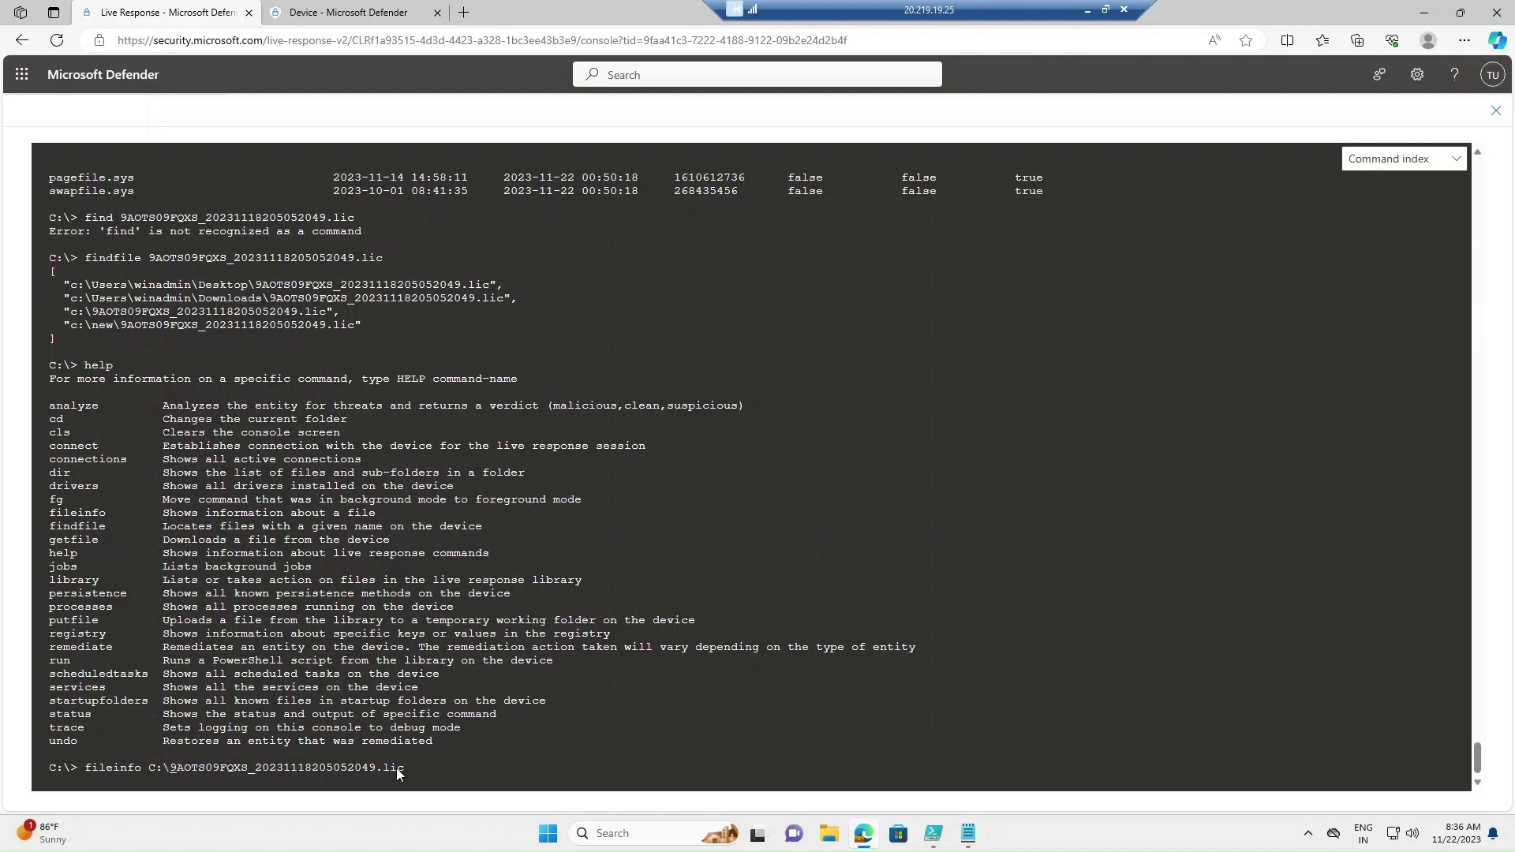
key("Return")
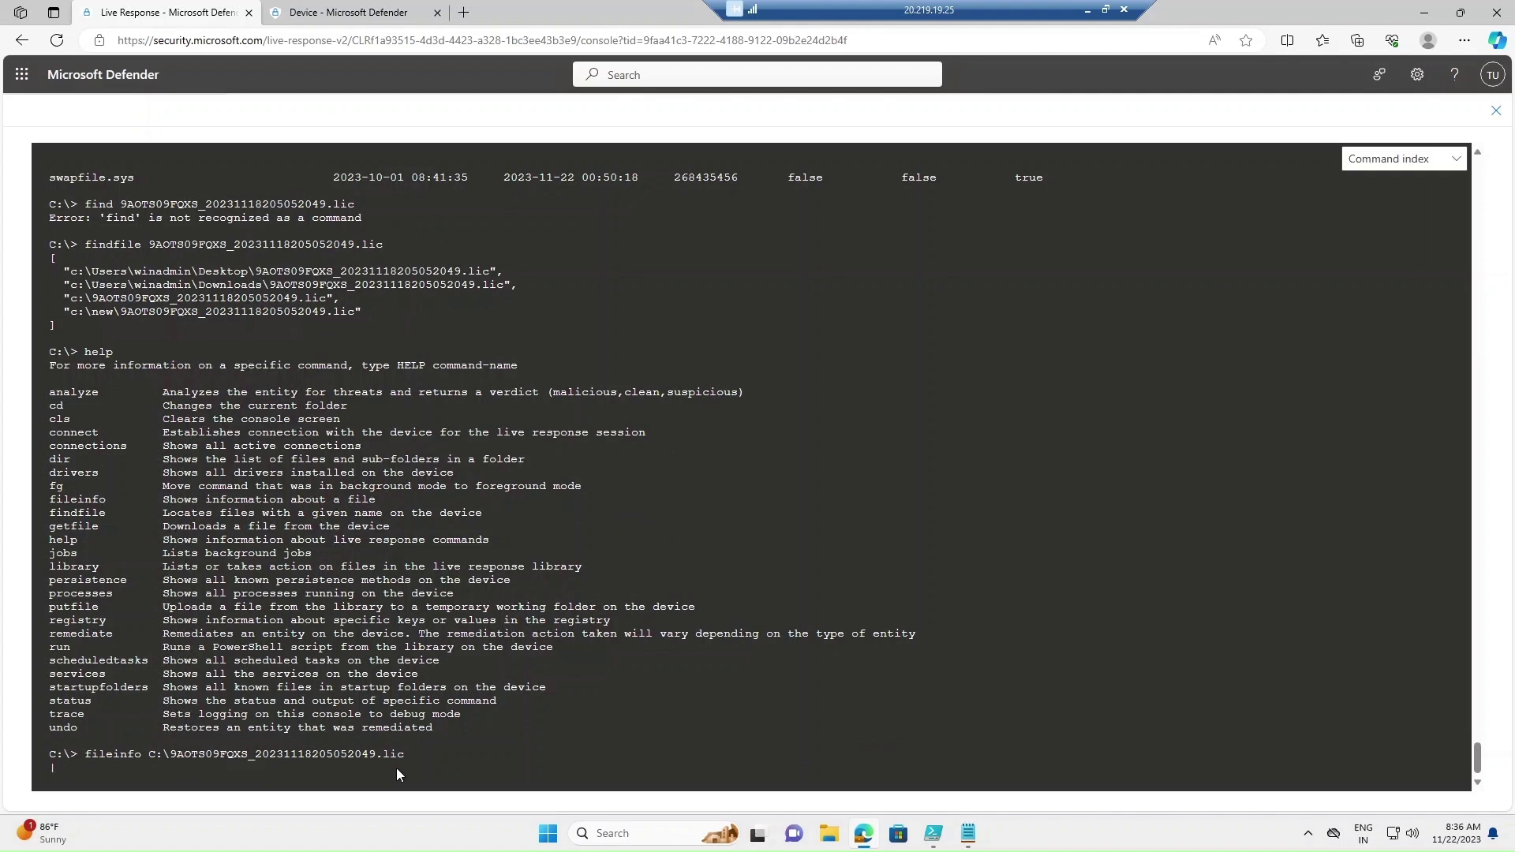
Examine the fileinfo output and highlight the file's sha256 value
scroll(314, 454, "up", 1)
scroll(332, 429, "down", 1)
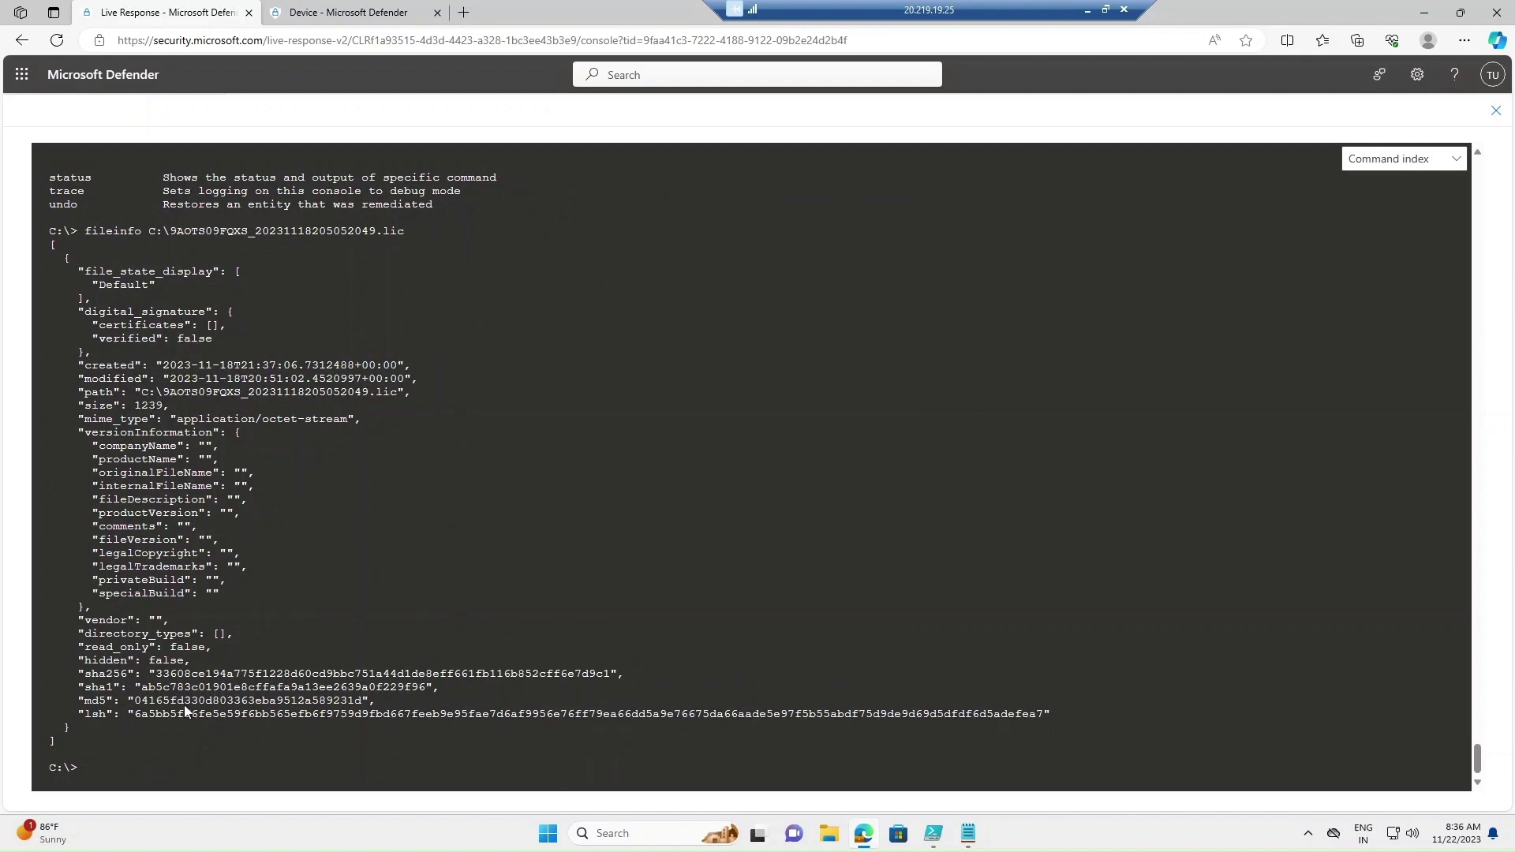
double_click(345, 676)
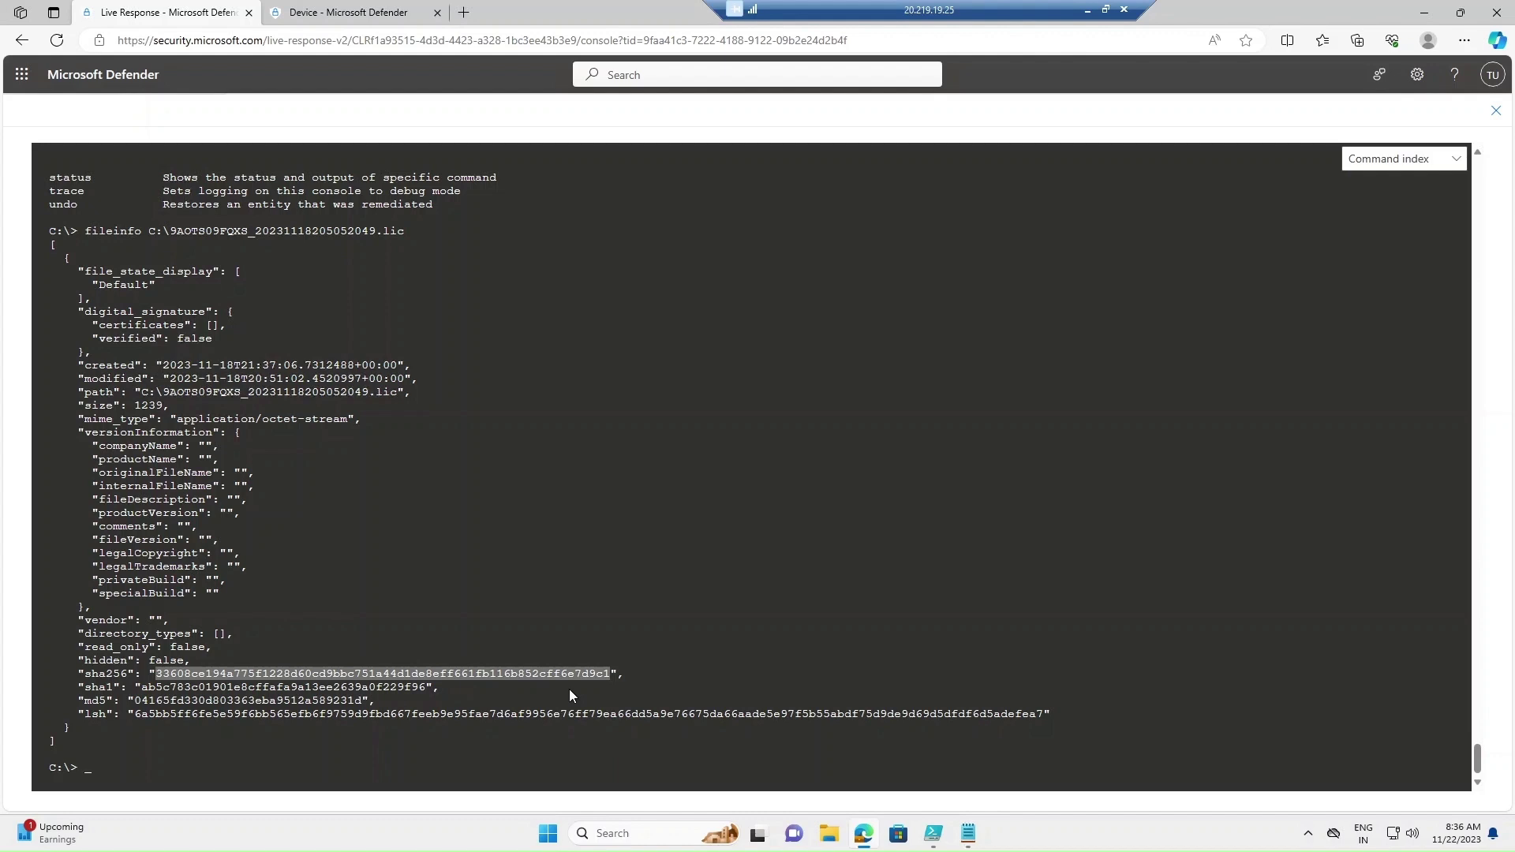
left_click(668, 620)
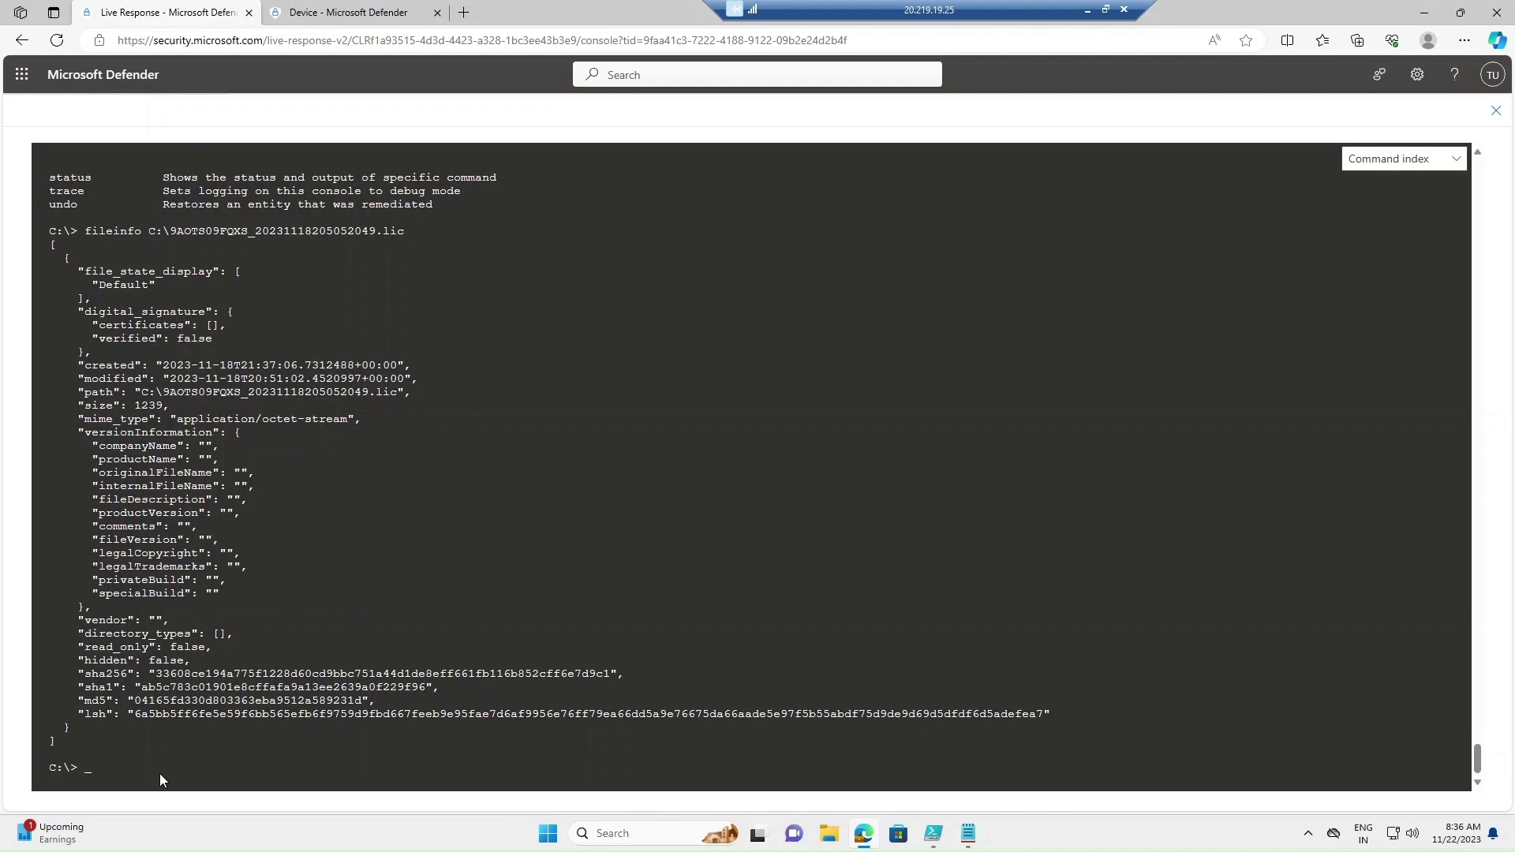
Quarantine the .lic file in the C:\ root with remediate file, and check the Windows (C:) drive in File Explorer
type("remediate file")
left_click_drag(149, 232, 405, 230)
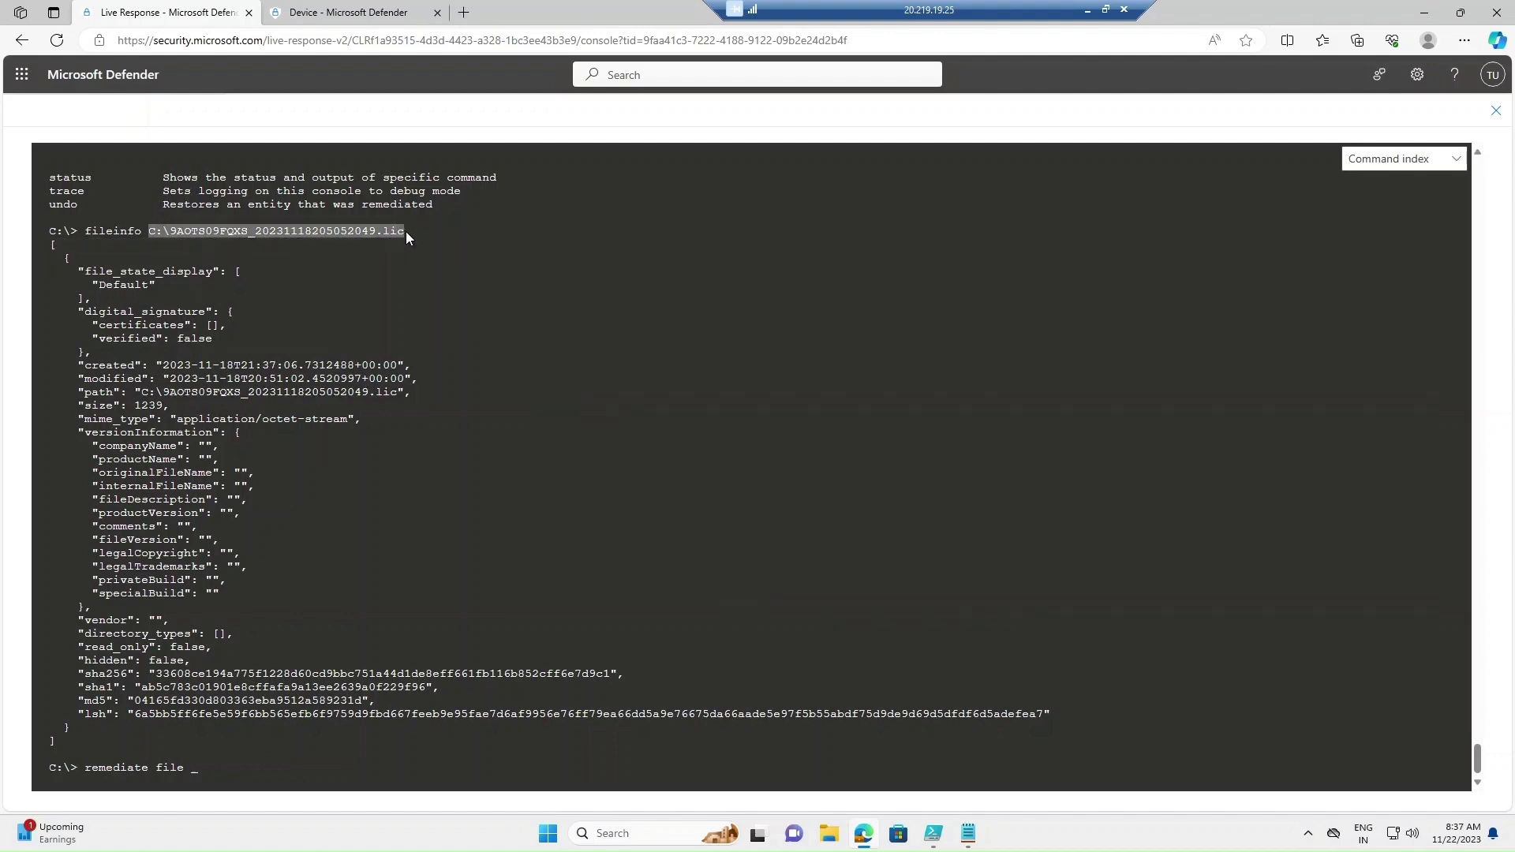
left_click(224, 767)
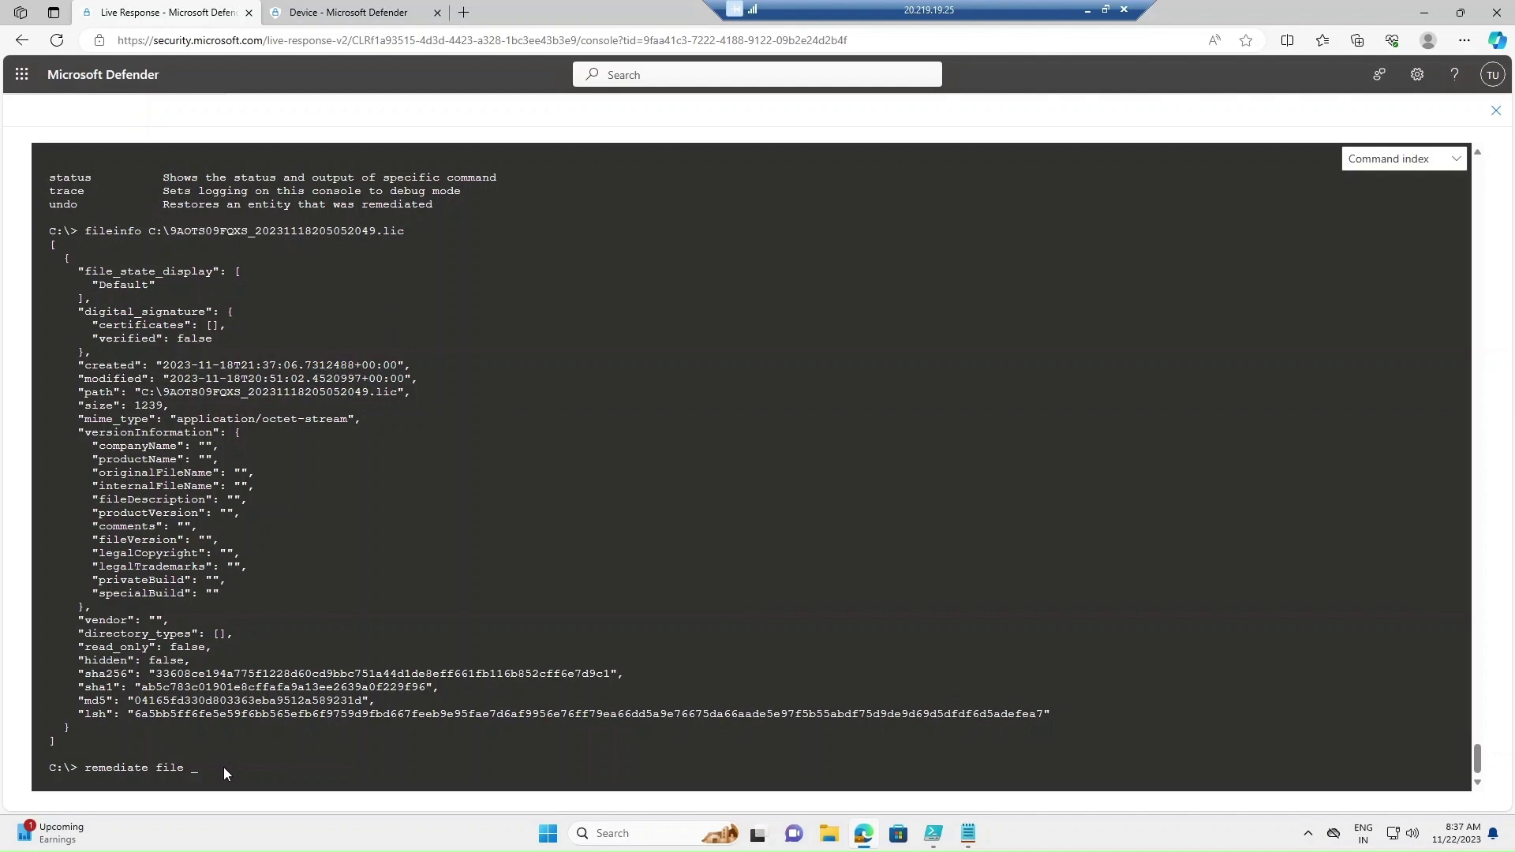
right_click(224, 766)
left_click(286, 612)
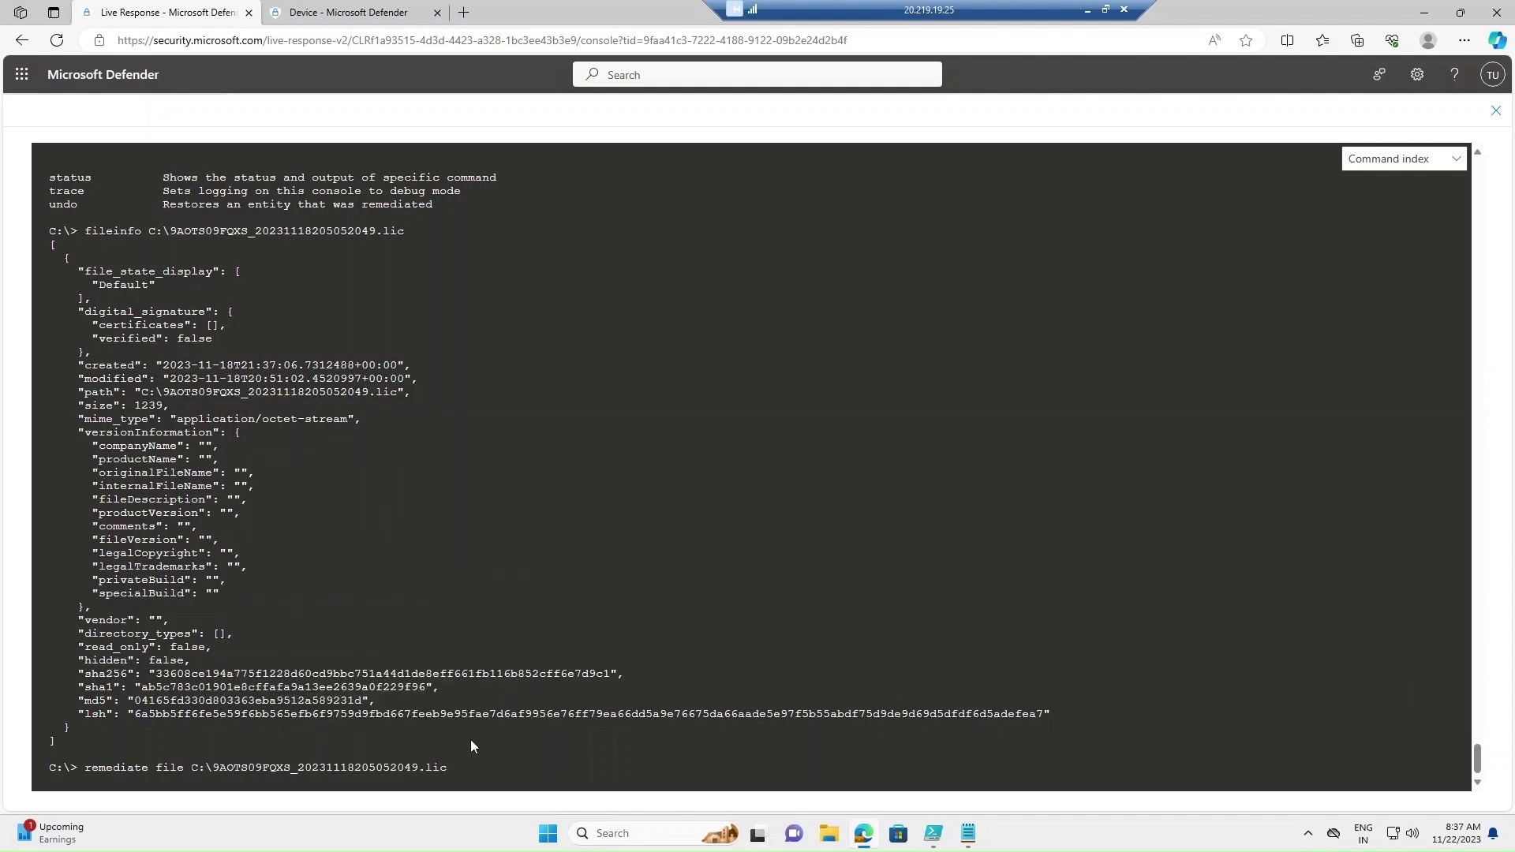
key("Return")
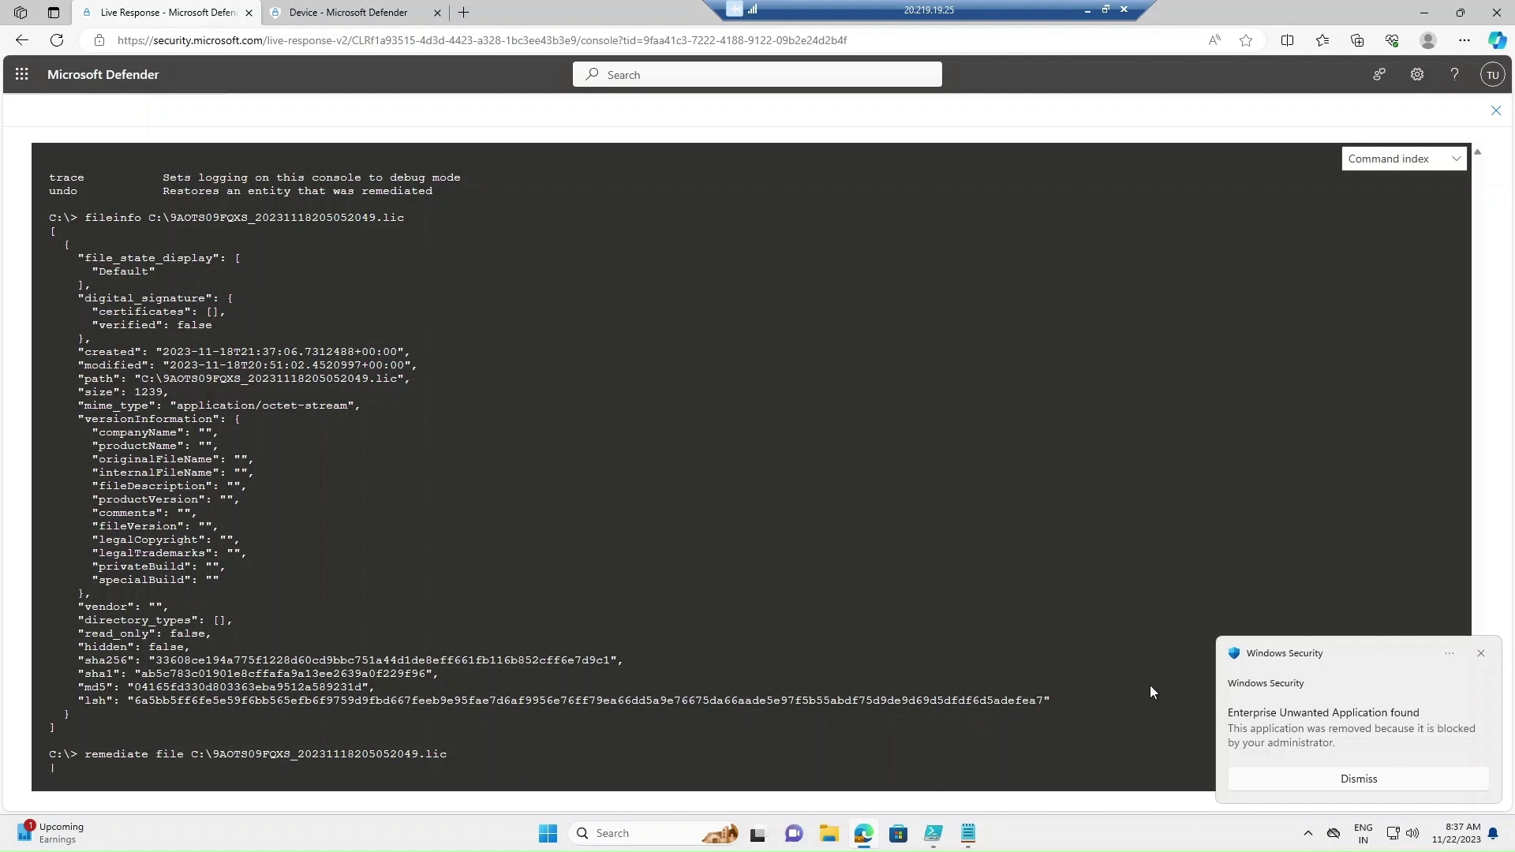
left_click(830, 838)
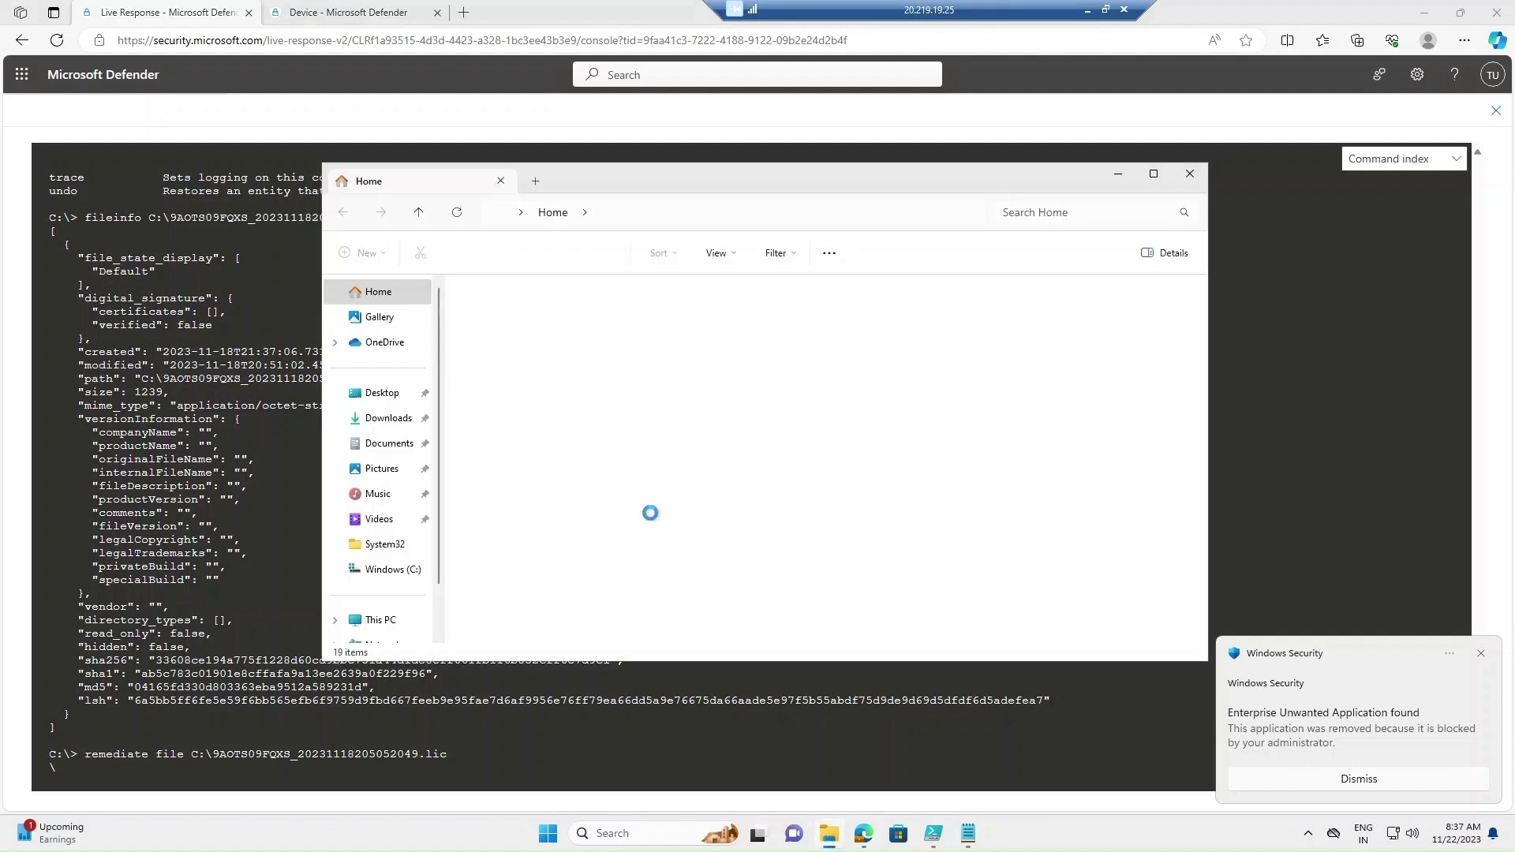
left_click(407, 570)
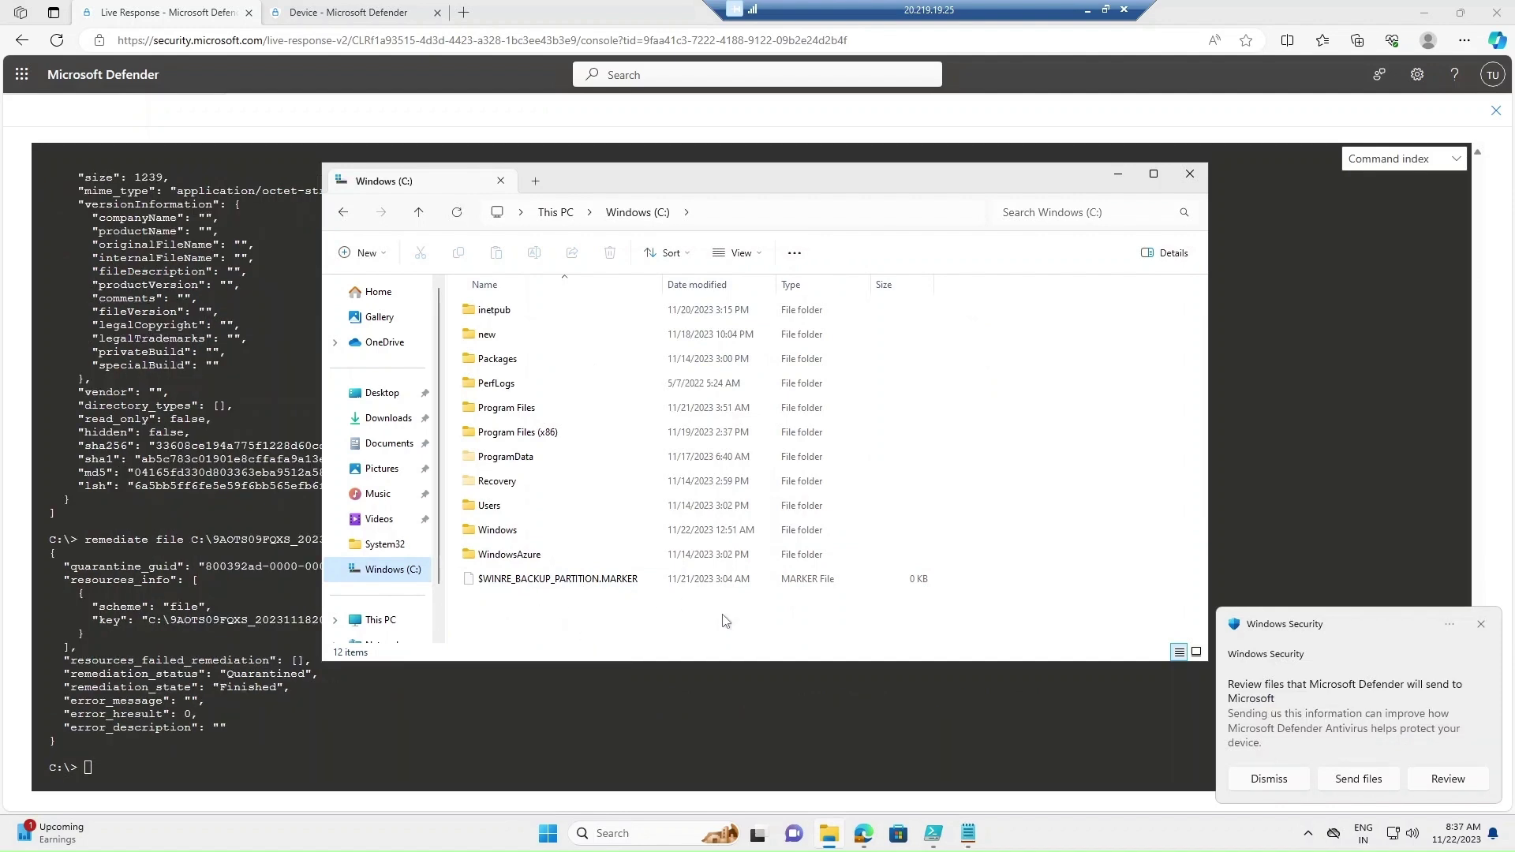
Open the Virus & threat protection page in Windows Security and decline the sample submission
left_click(616, 832)
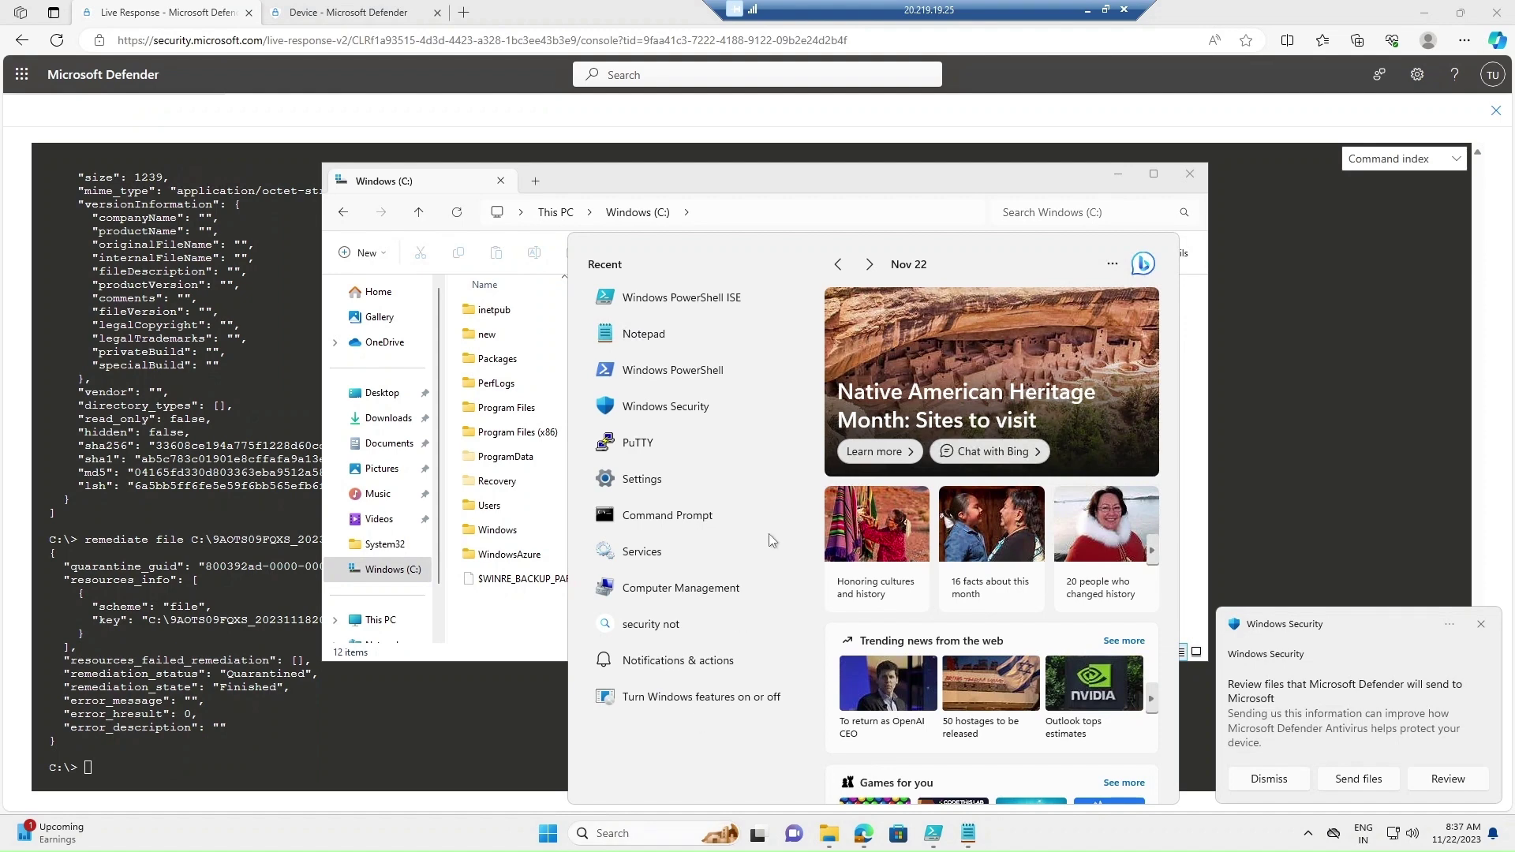
left_click(694, 406)
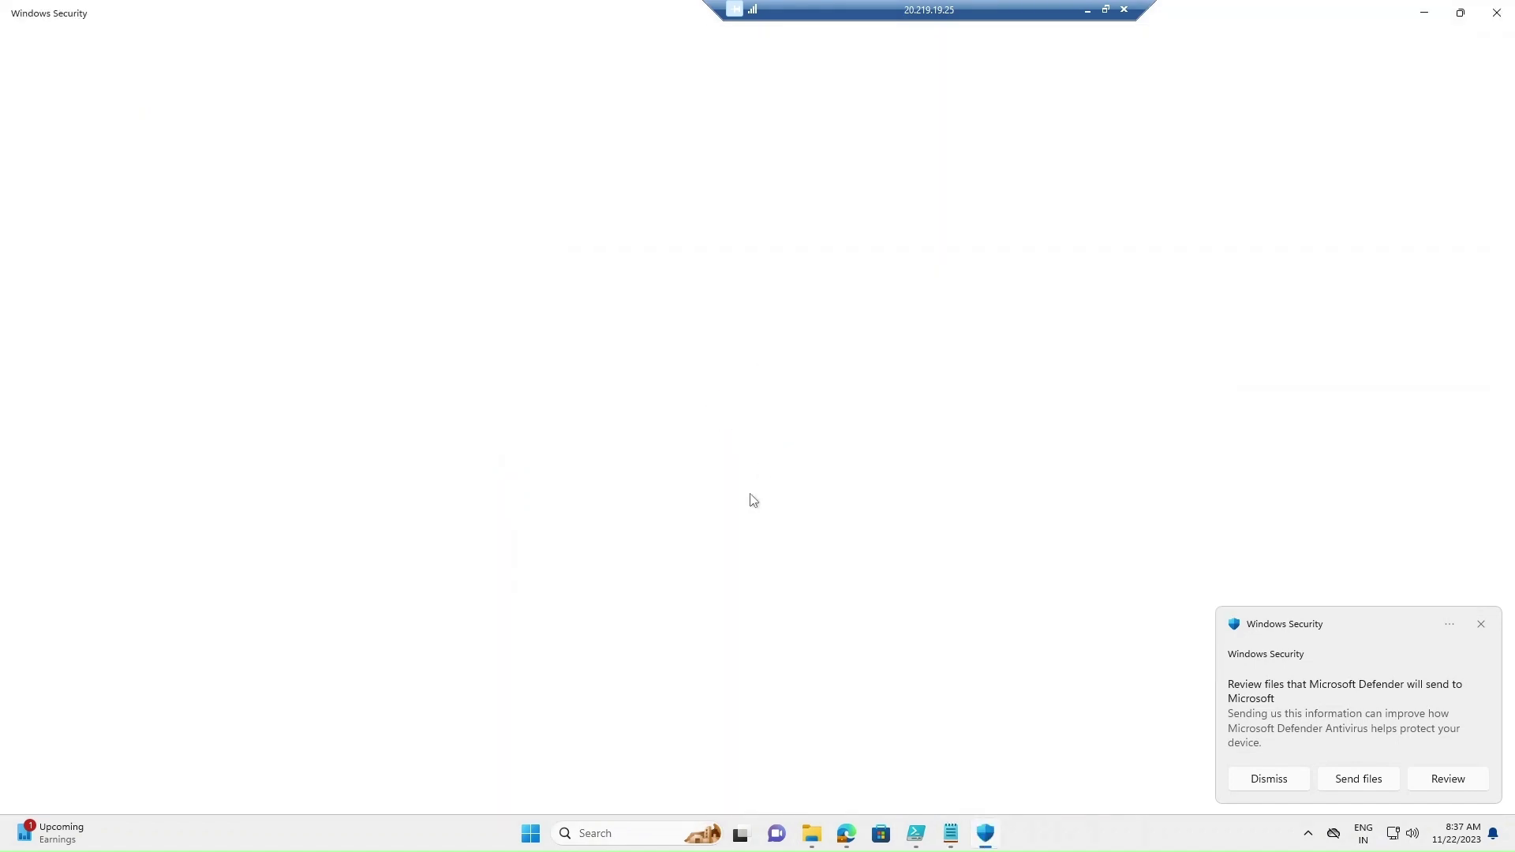
left_click(409, 260)
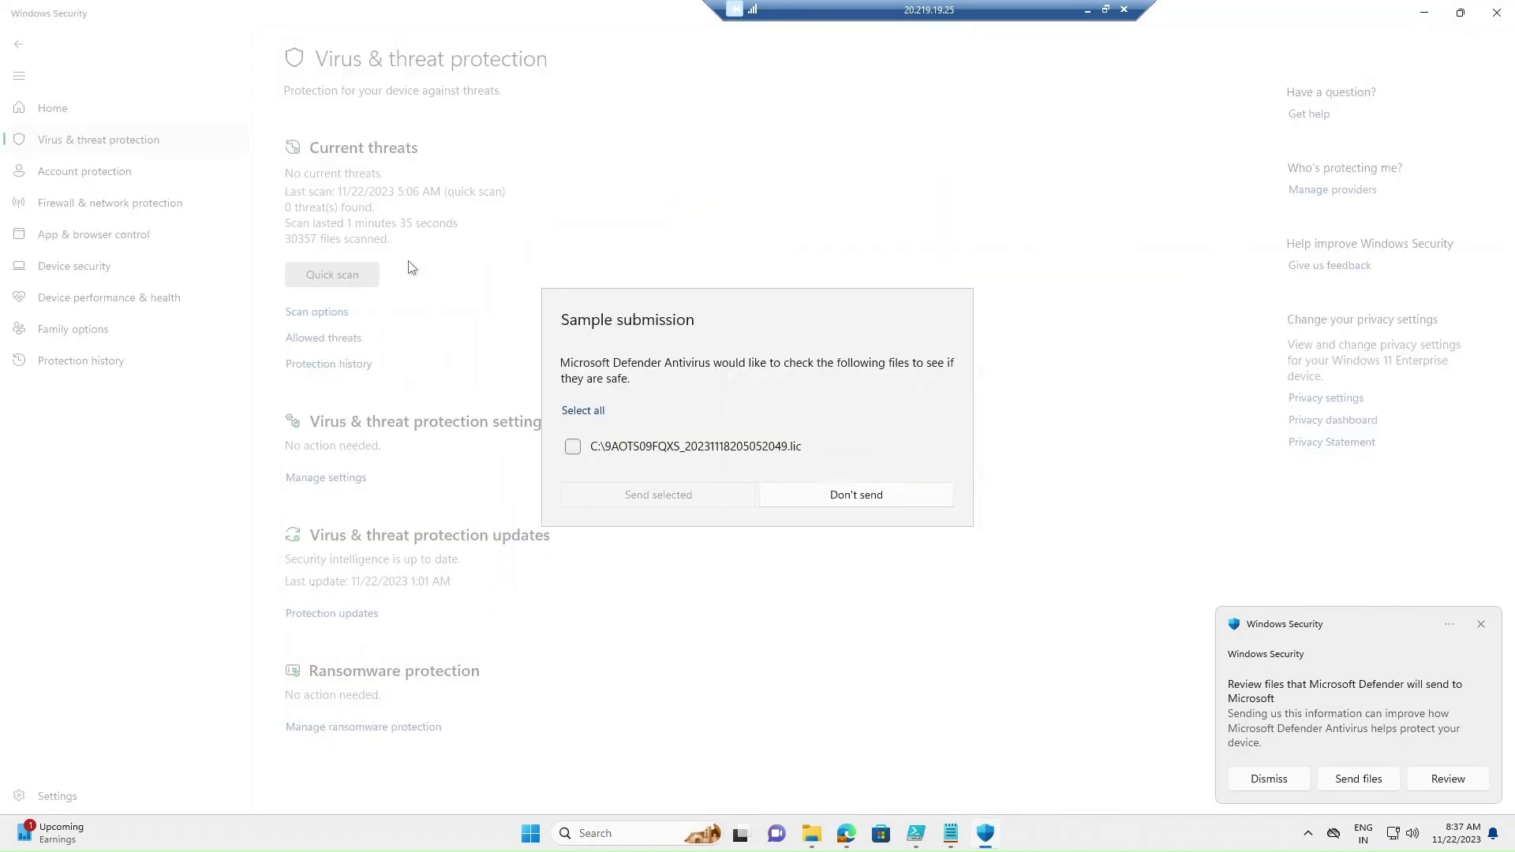
left_click(892, 496)
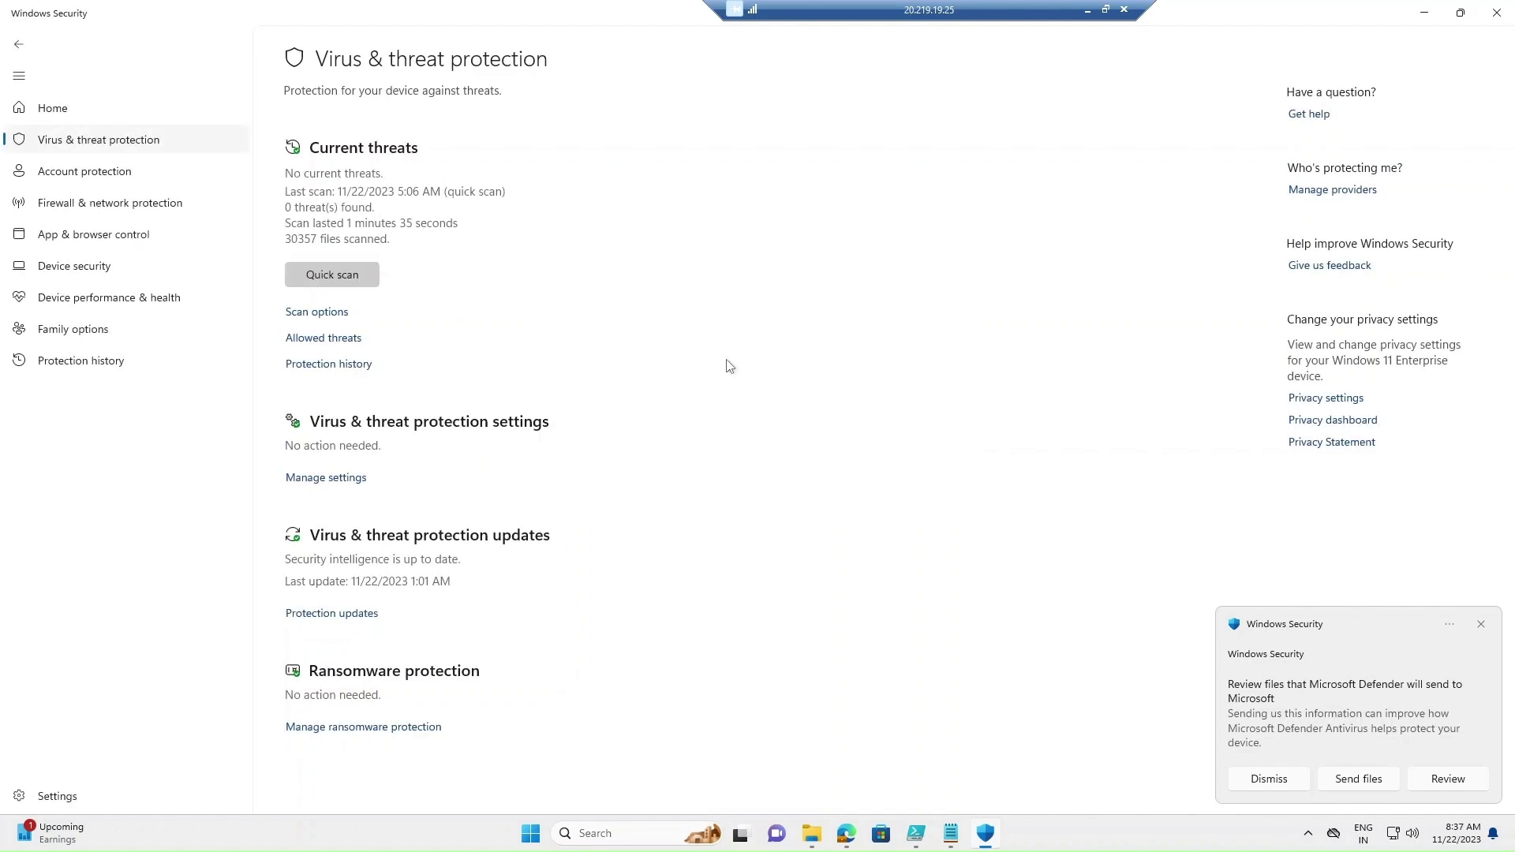
Examine the latest quarantined threat in Protection history, highlight its affected file path, and minimize Windows Security
left_click(348, 364)
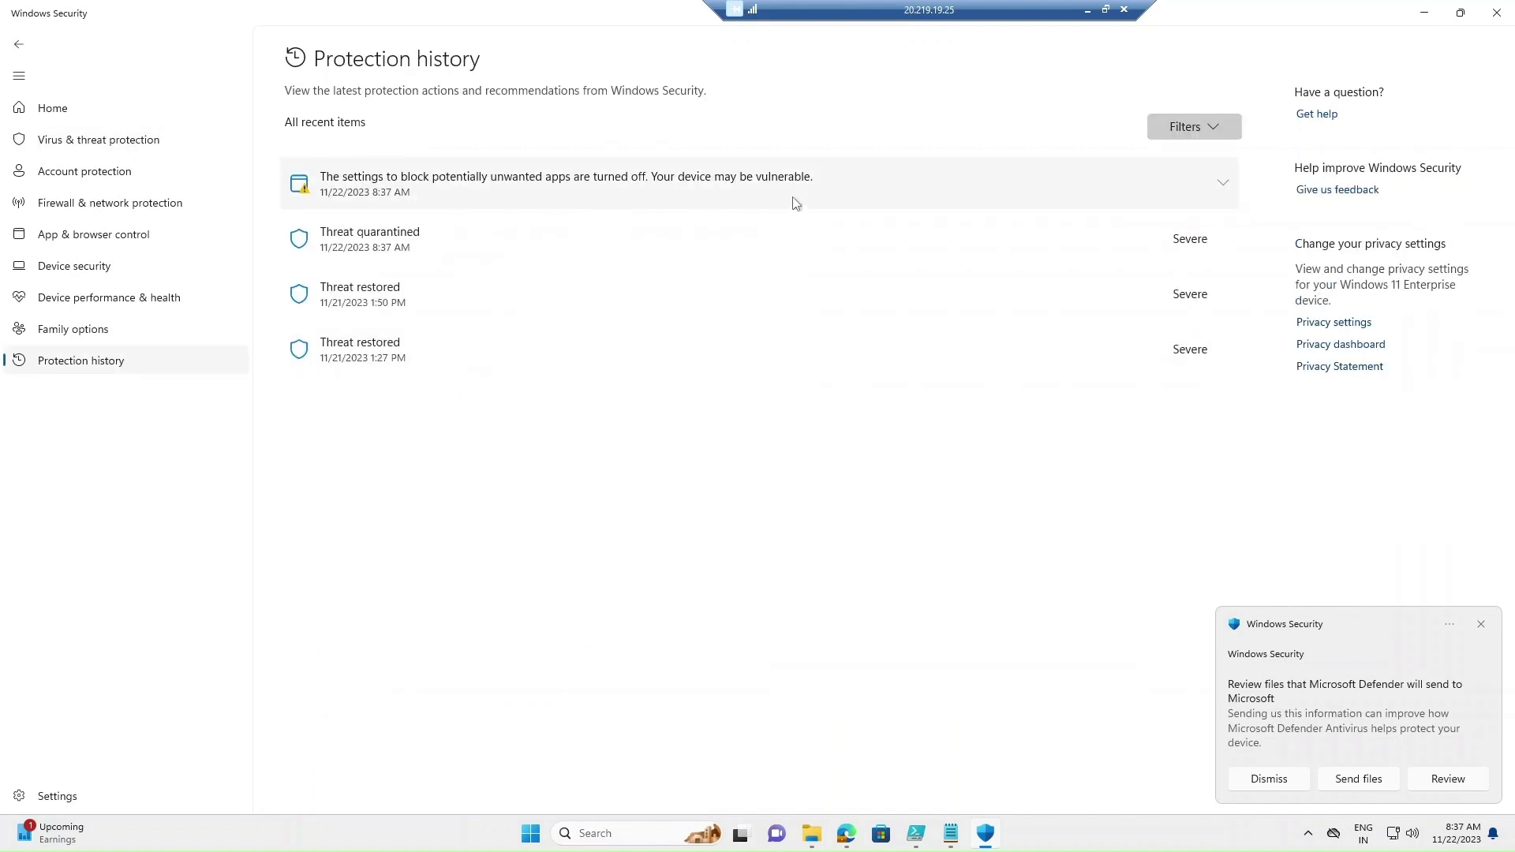
left_click(740, 186)
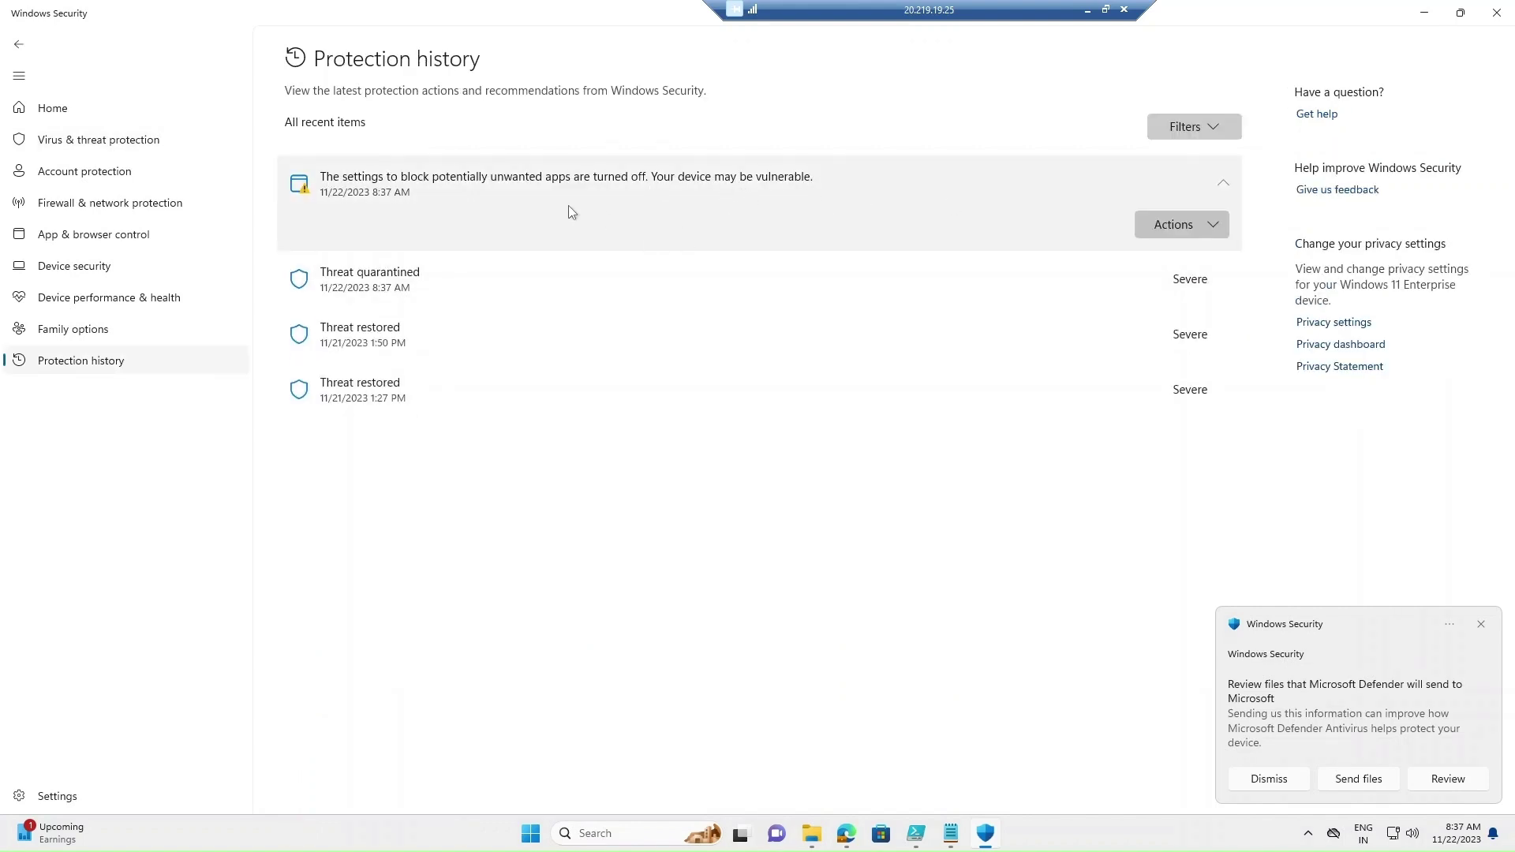
left_click(524, 288)
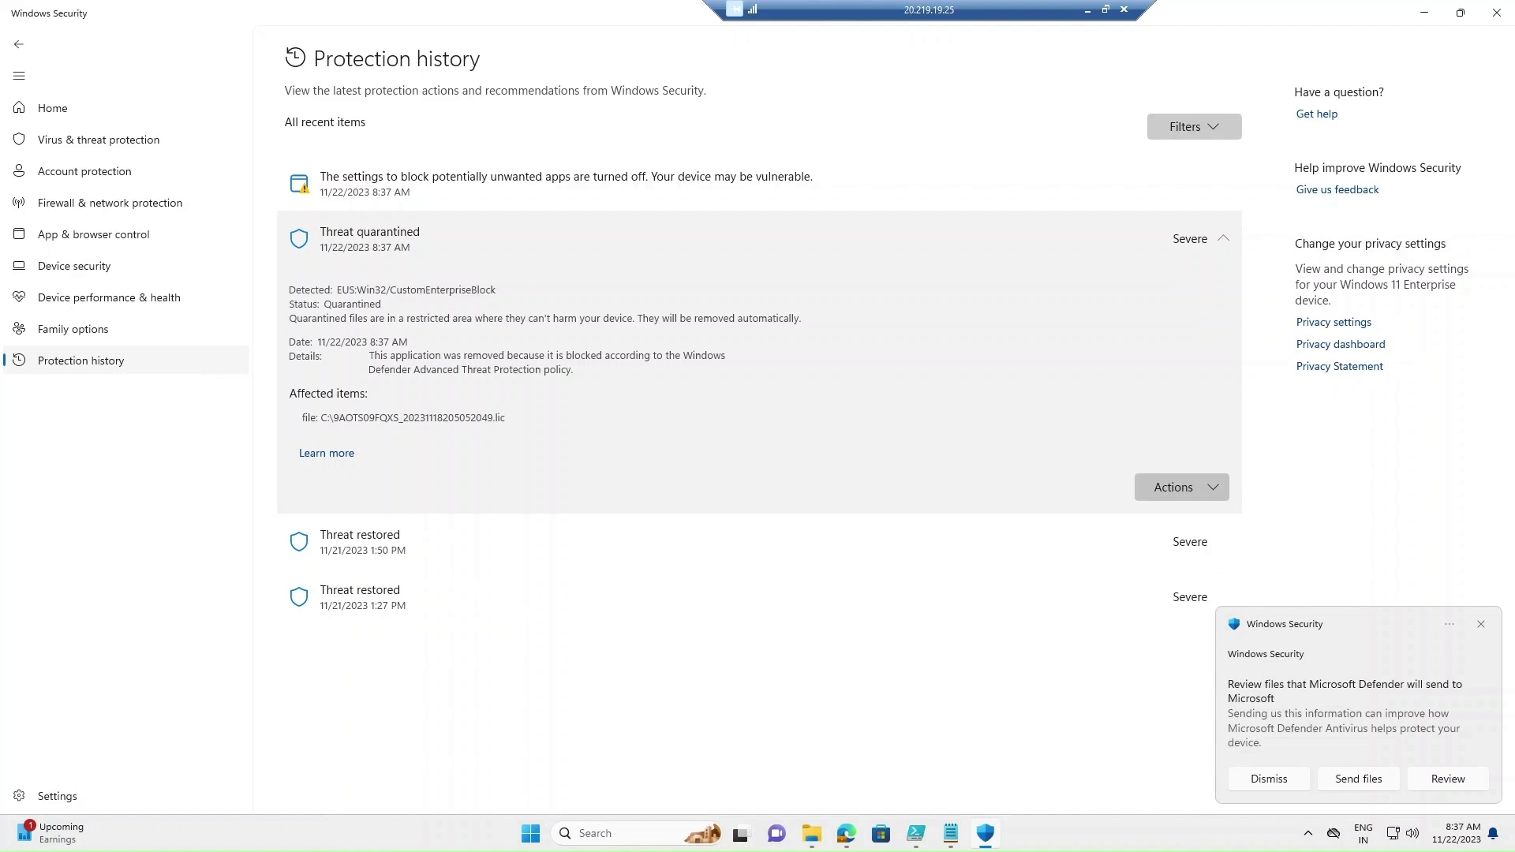
left_click_drag(320, 418, 505, 417)
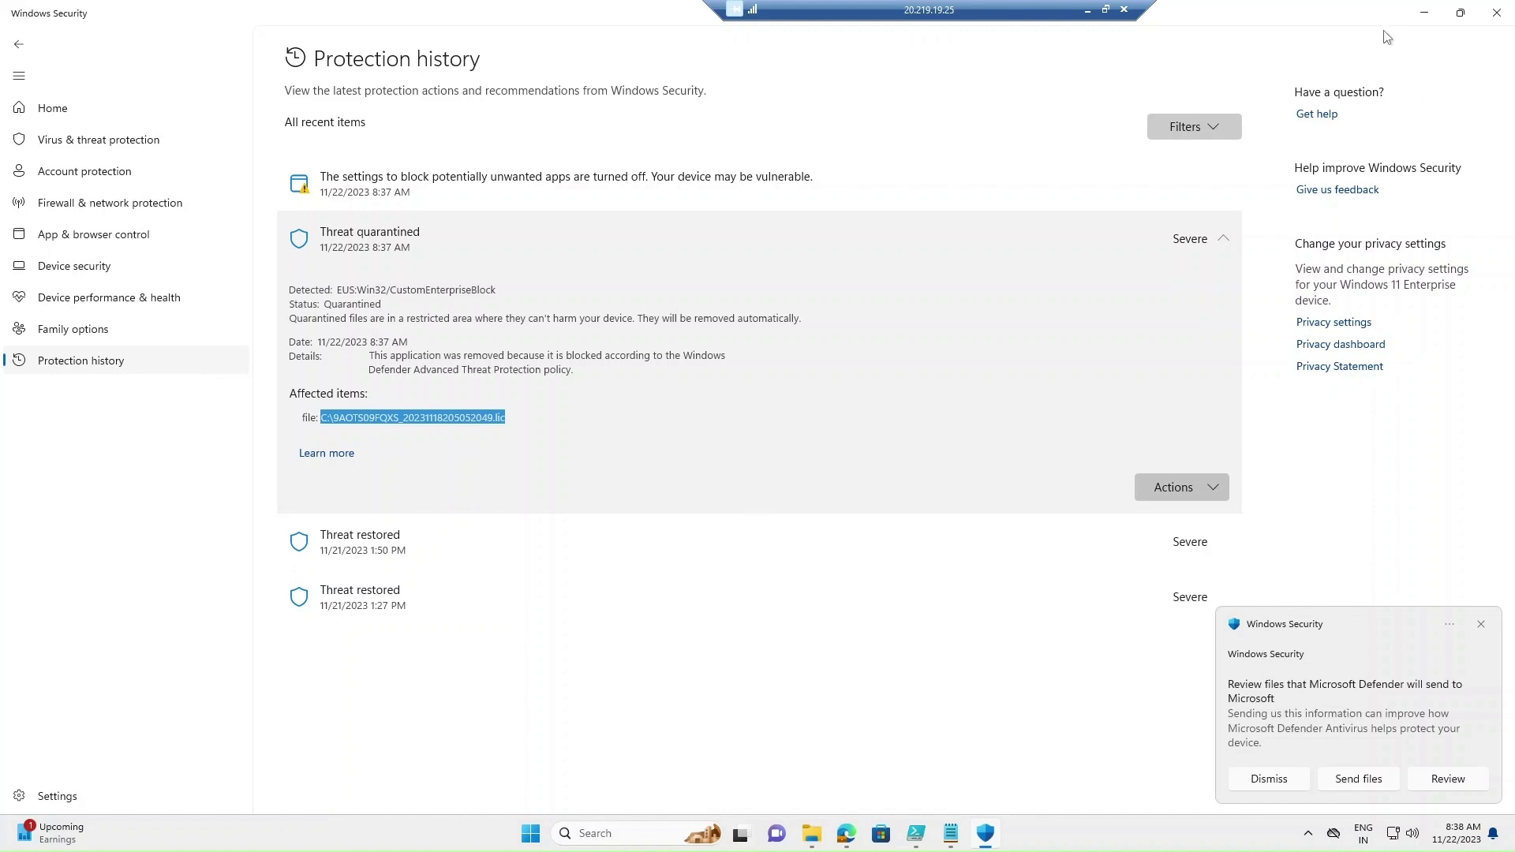
left_click(1424, 18)
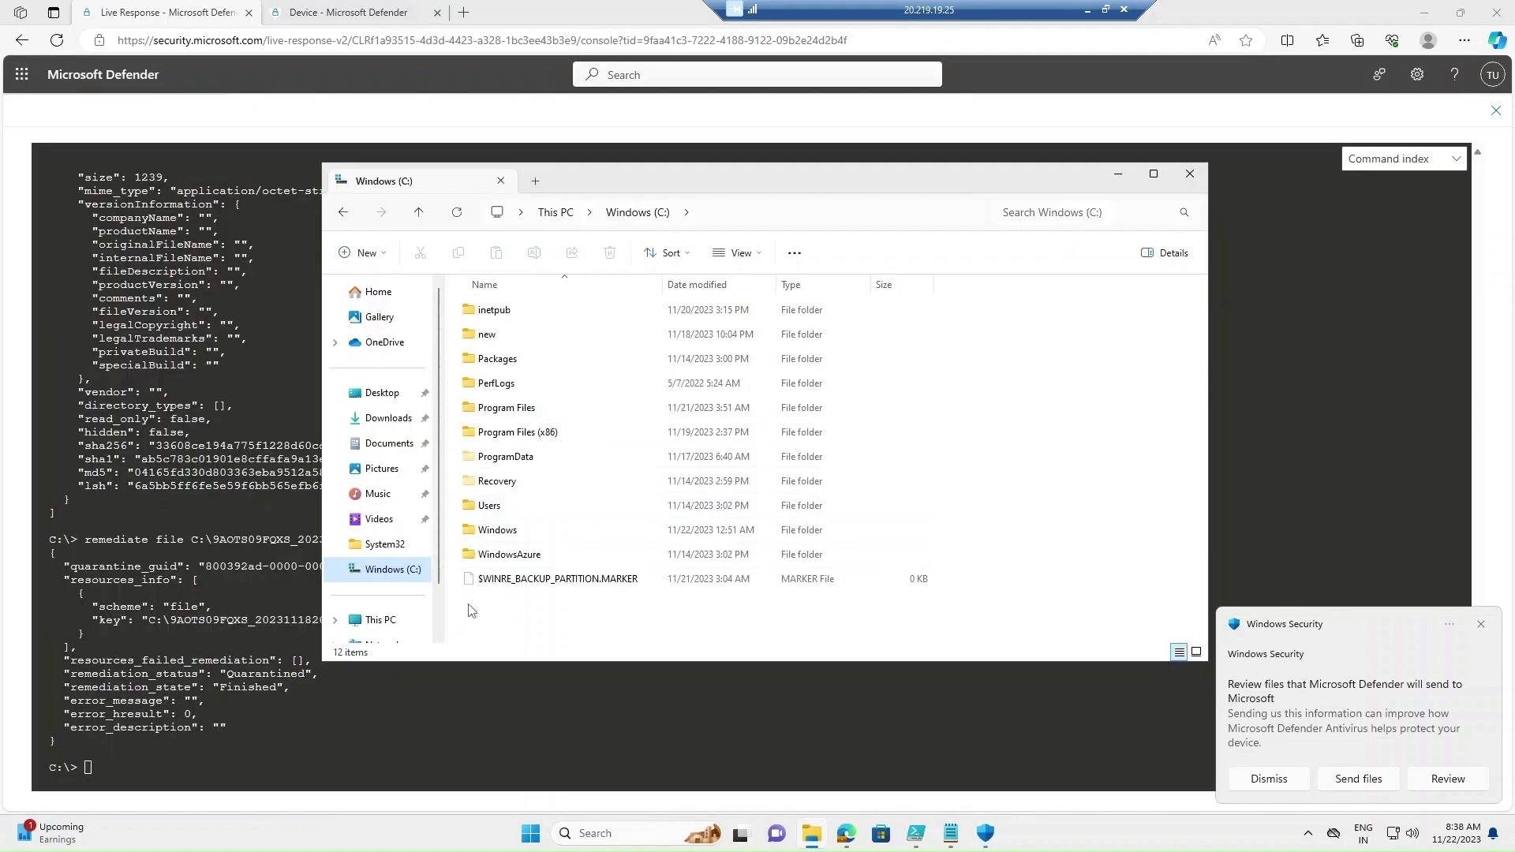
Restore the quarantined .lic file by changing the recalled remediate command to undo file and running it in the Live Response console
left_click(163, 760)
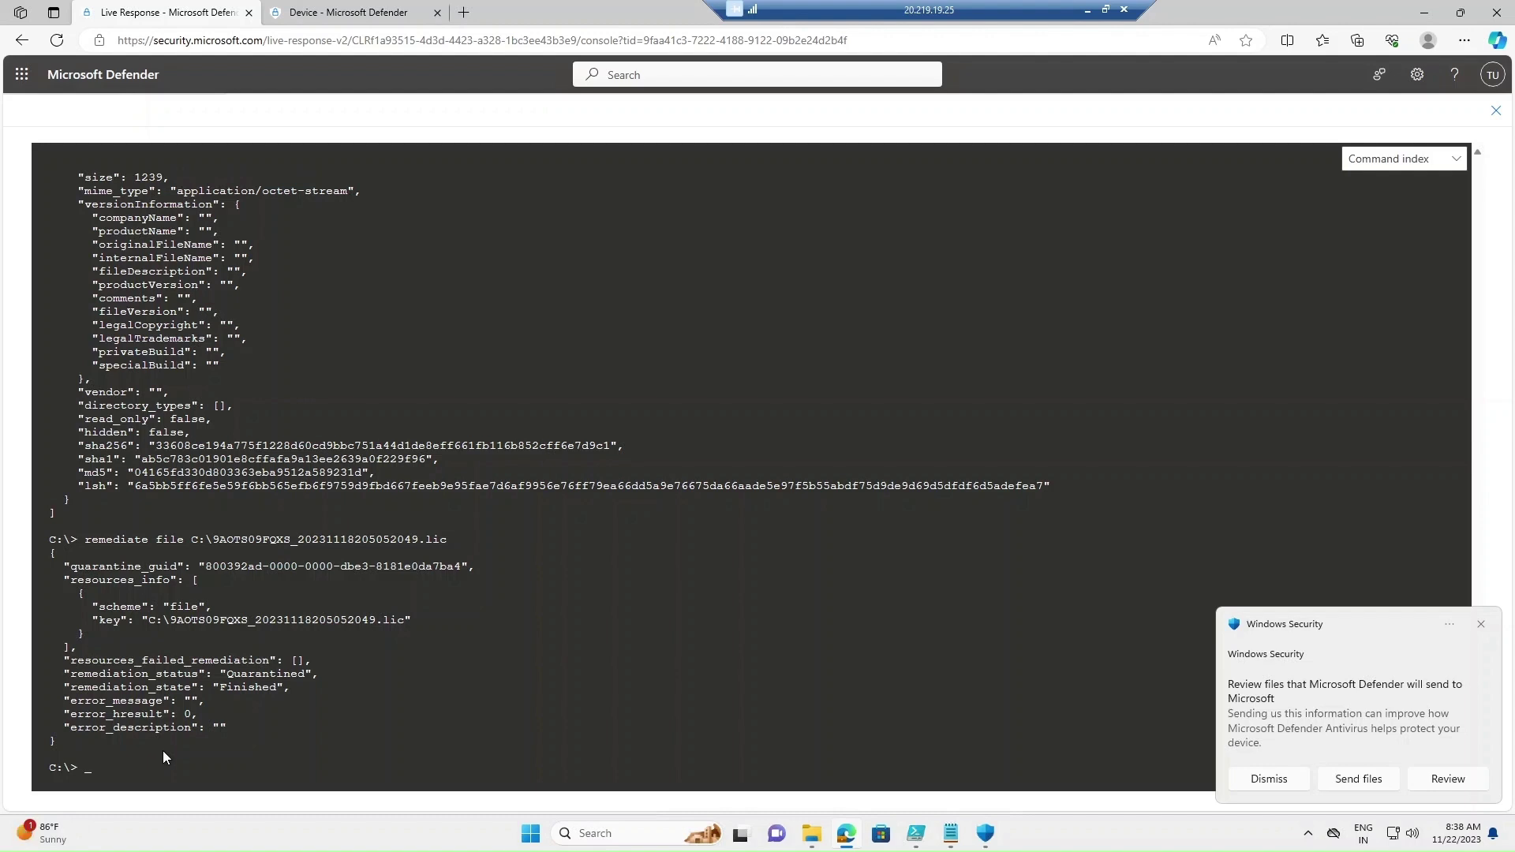
key("Up")
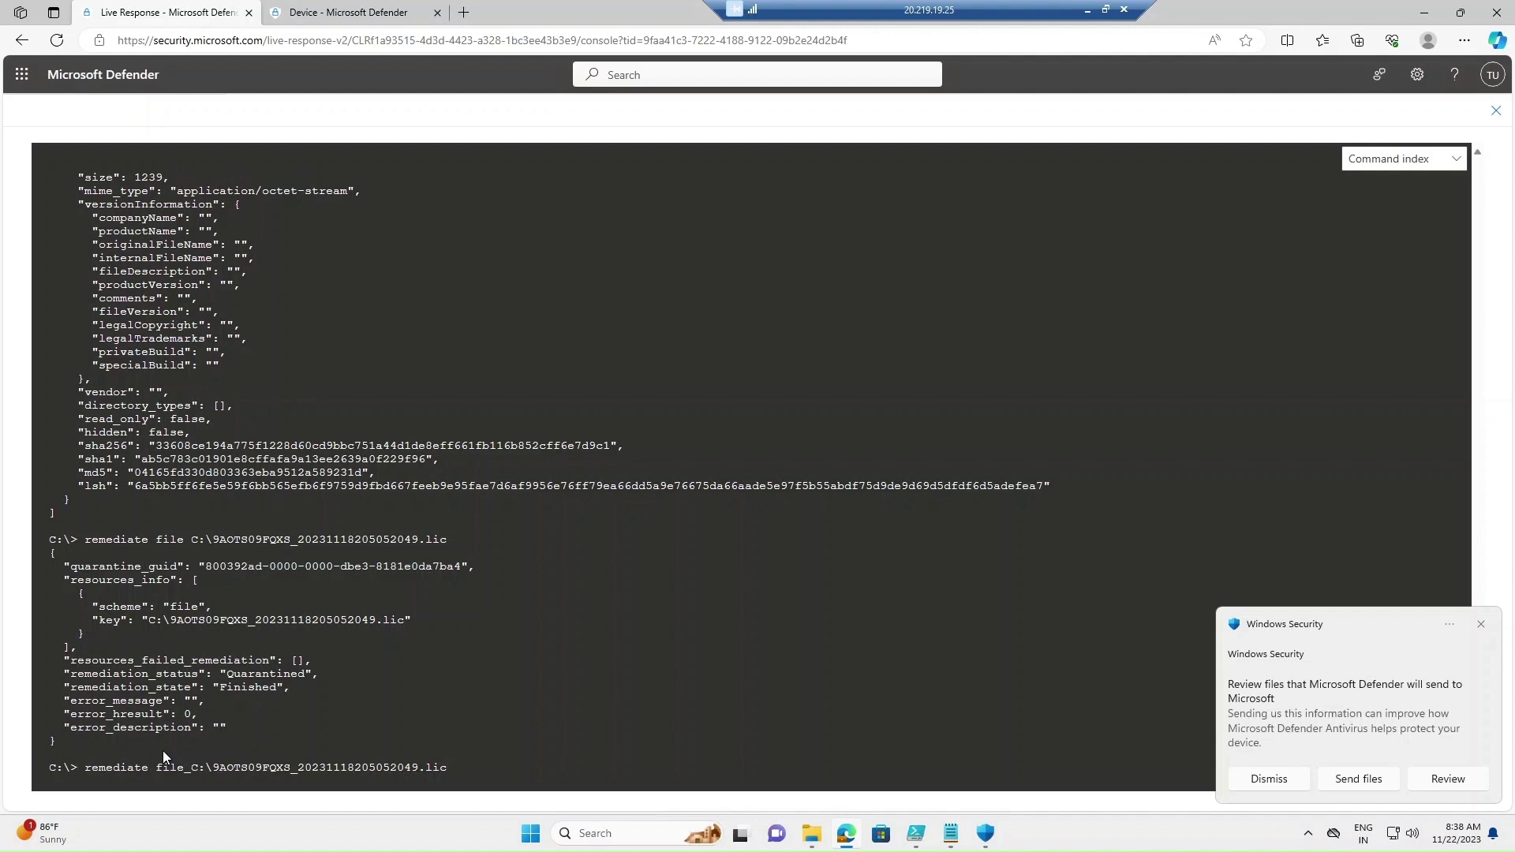
key("BackSpace")
key("BackSpace")
key("BackSpace")
key("BackSpace")
key("BackSpace")
key("BackSpace")
key("BackSpace")
key("BackSpace")
key("BackSpace")
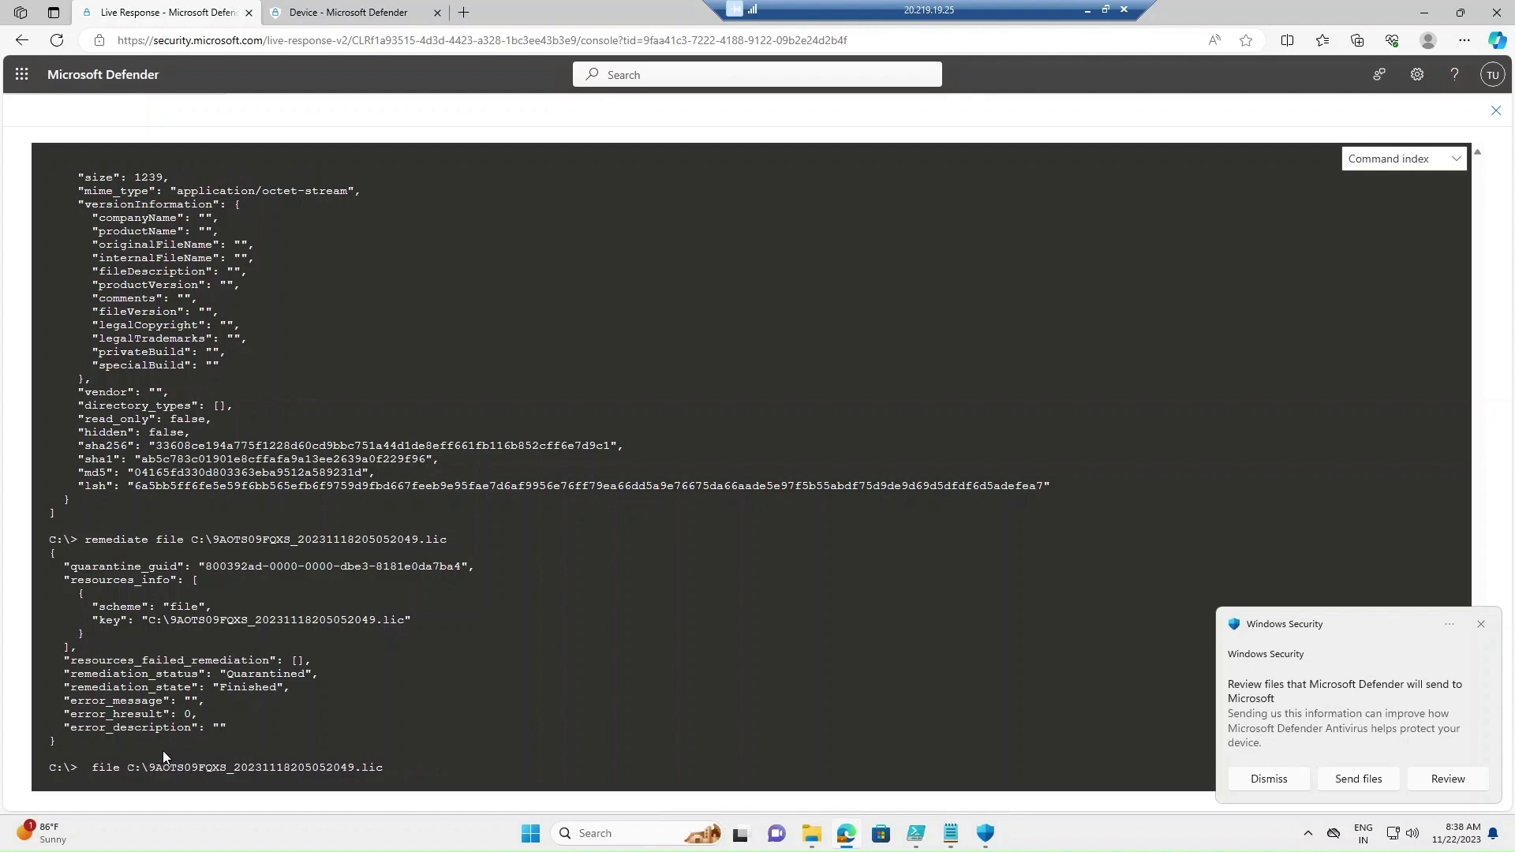
type("undo")
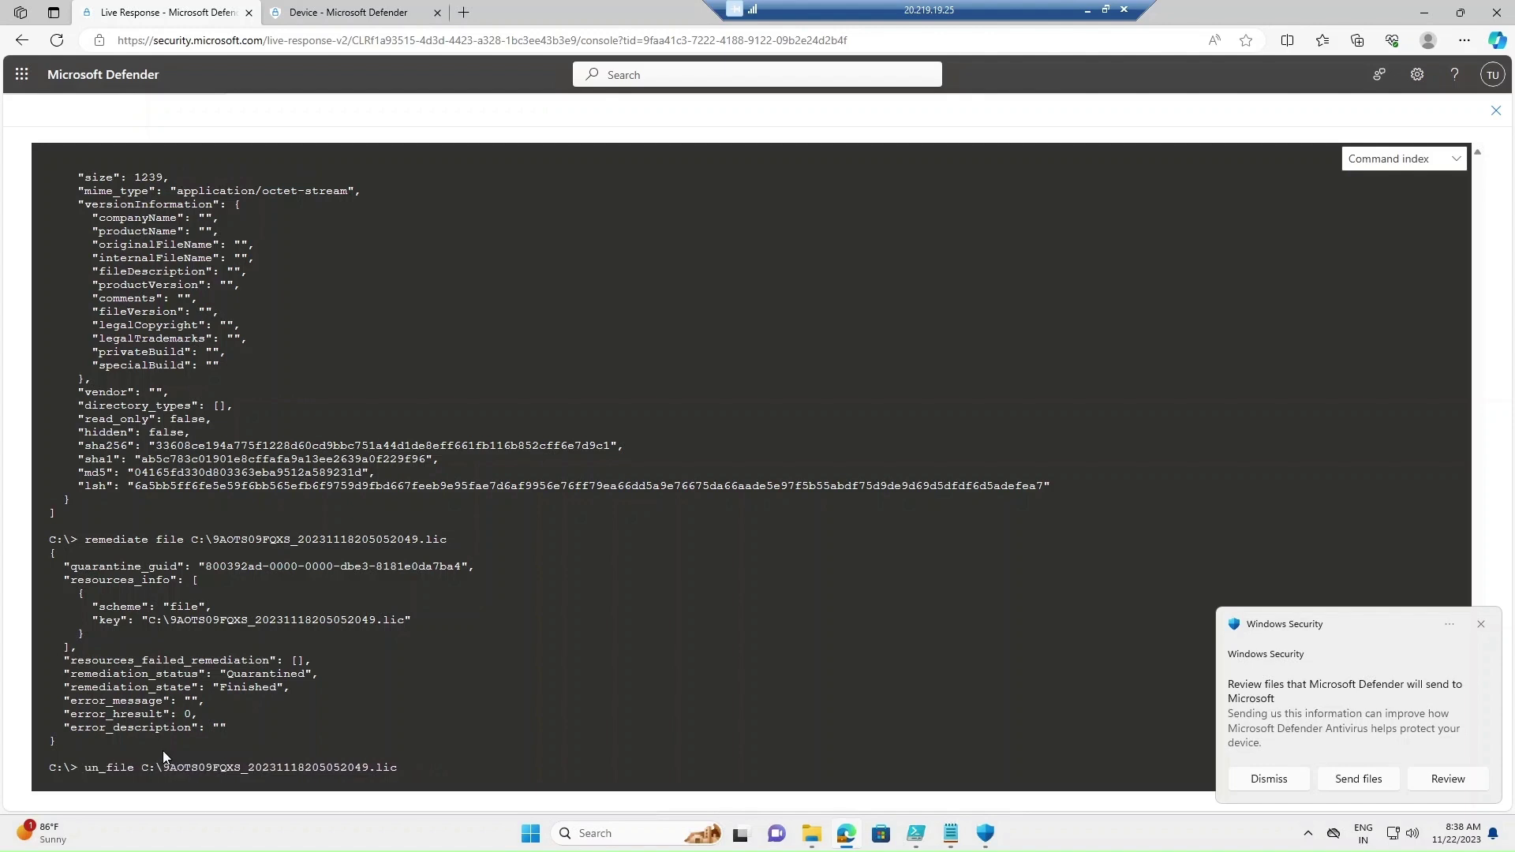
key("Return")
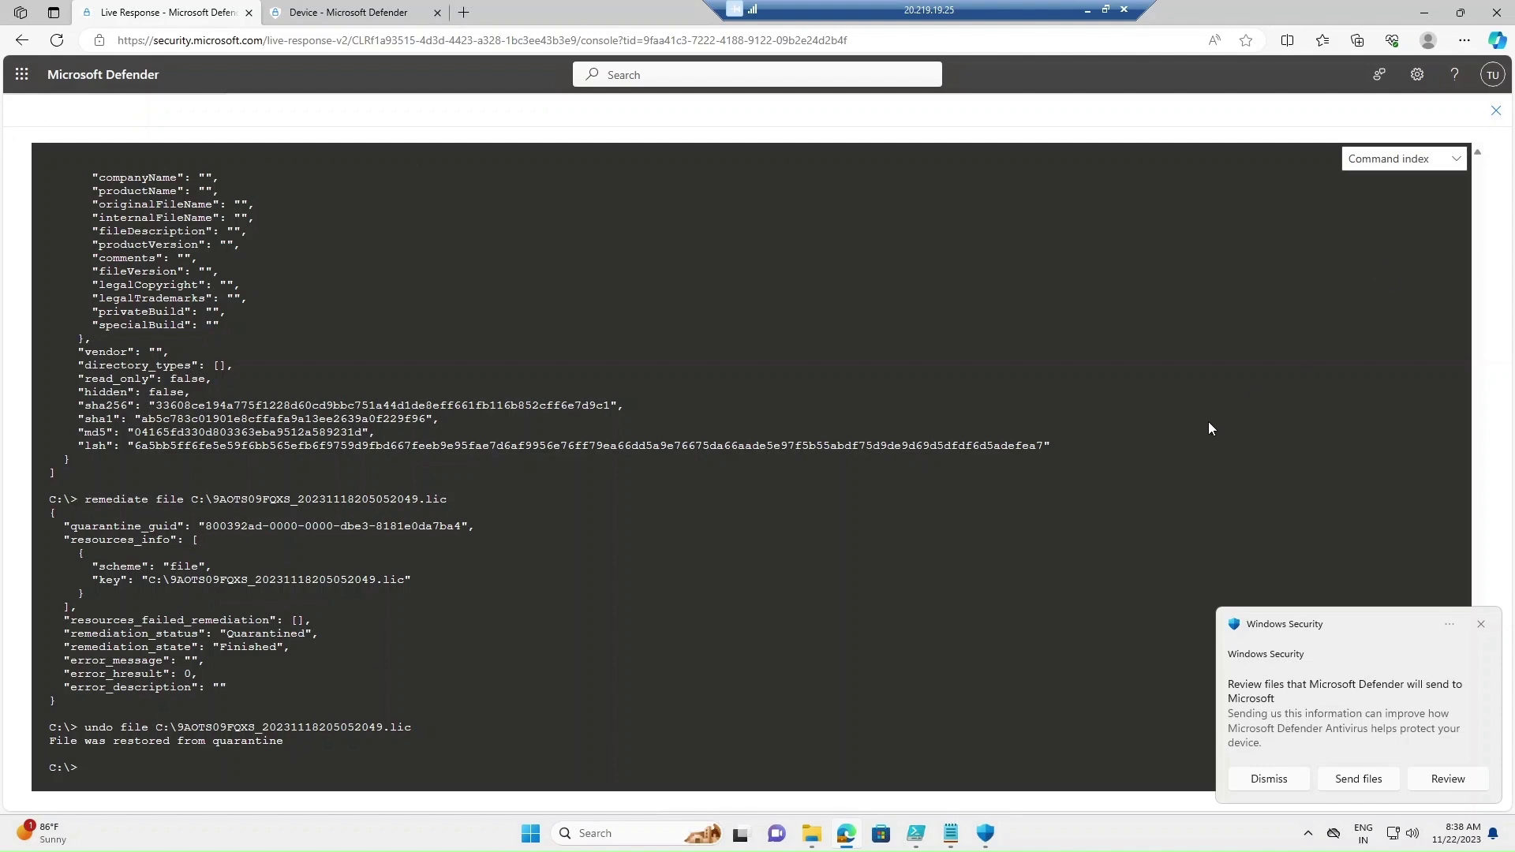
Exit the maximized console view and collapse the entity summary of the Live Response session
left_click(1495, 110)
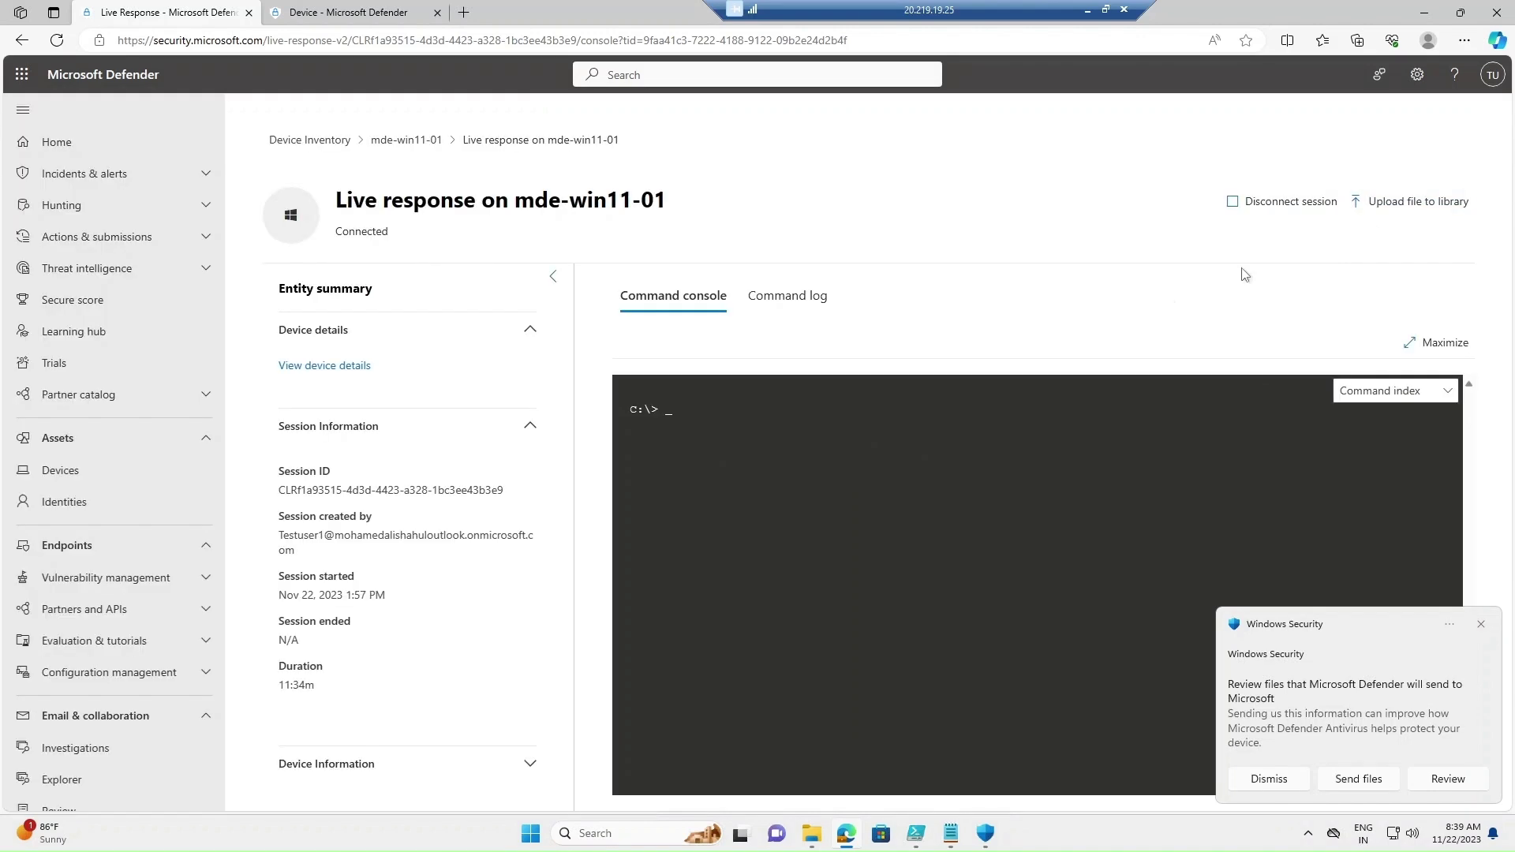
left_click(553, 277)
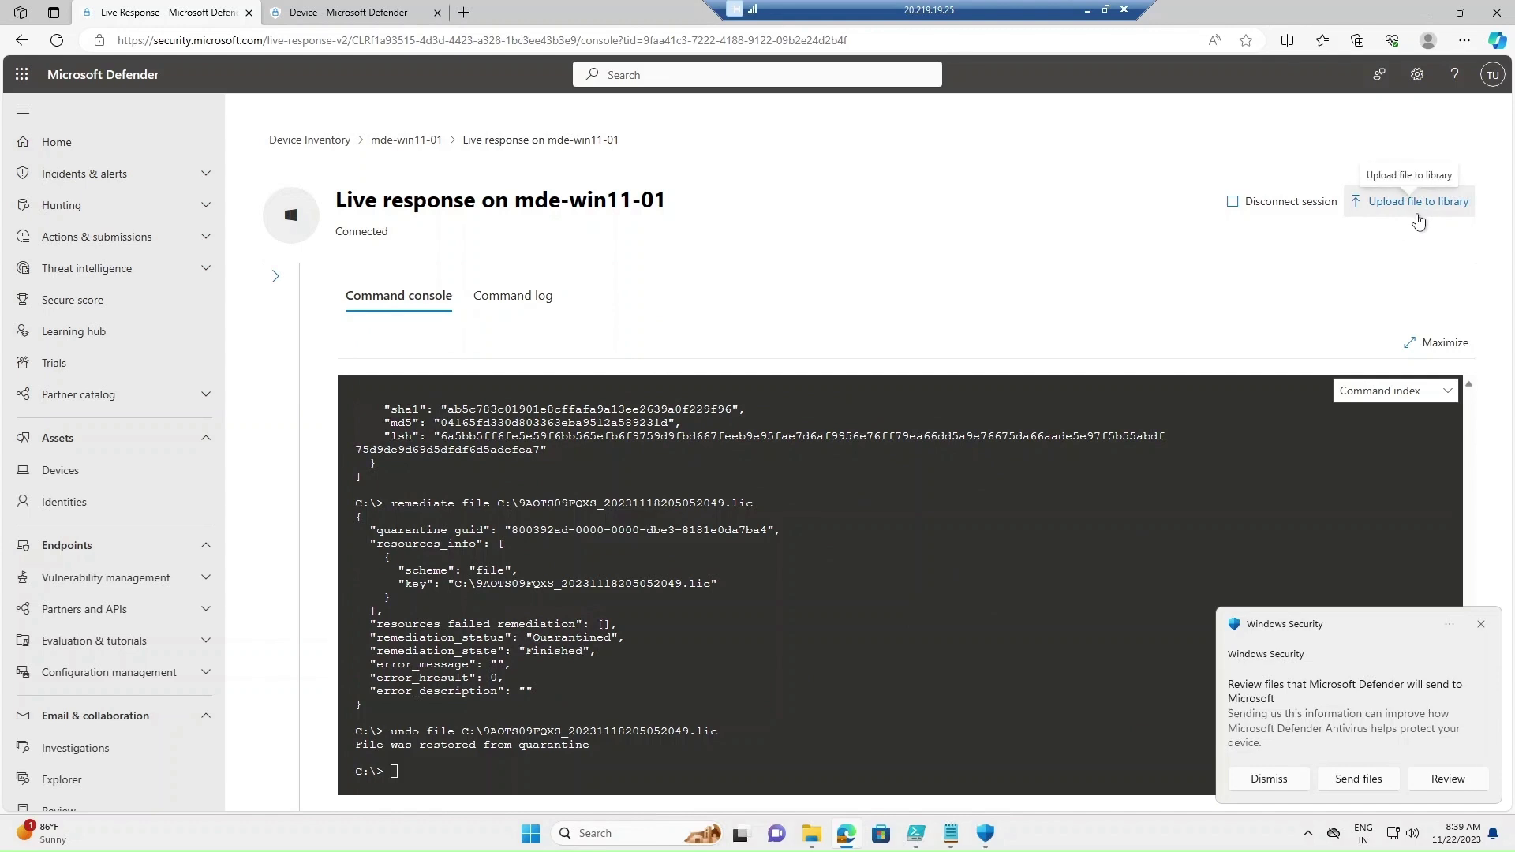
Switch to PowerShell ISE and highlight all the commands in the DefenderStatus.ps1 script for review
left_click(915, 833)
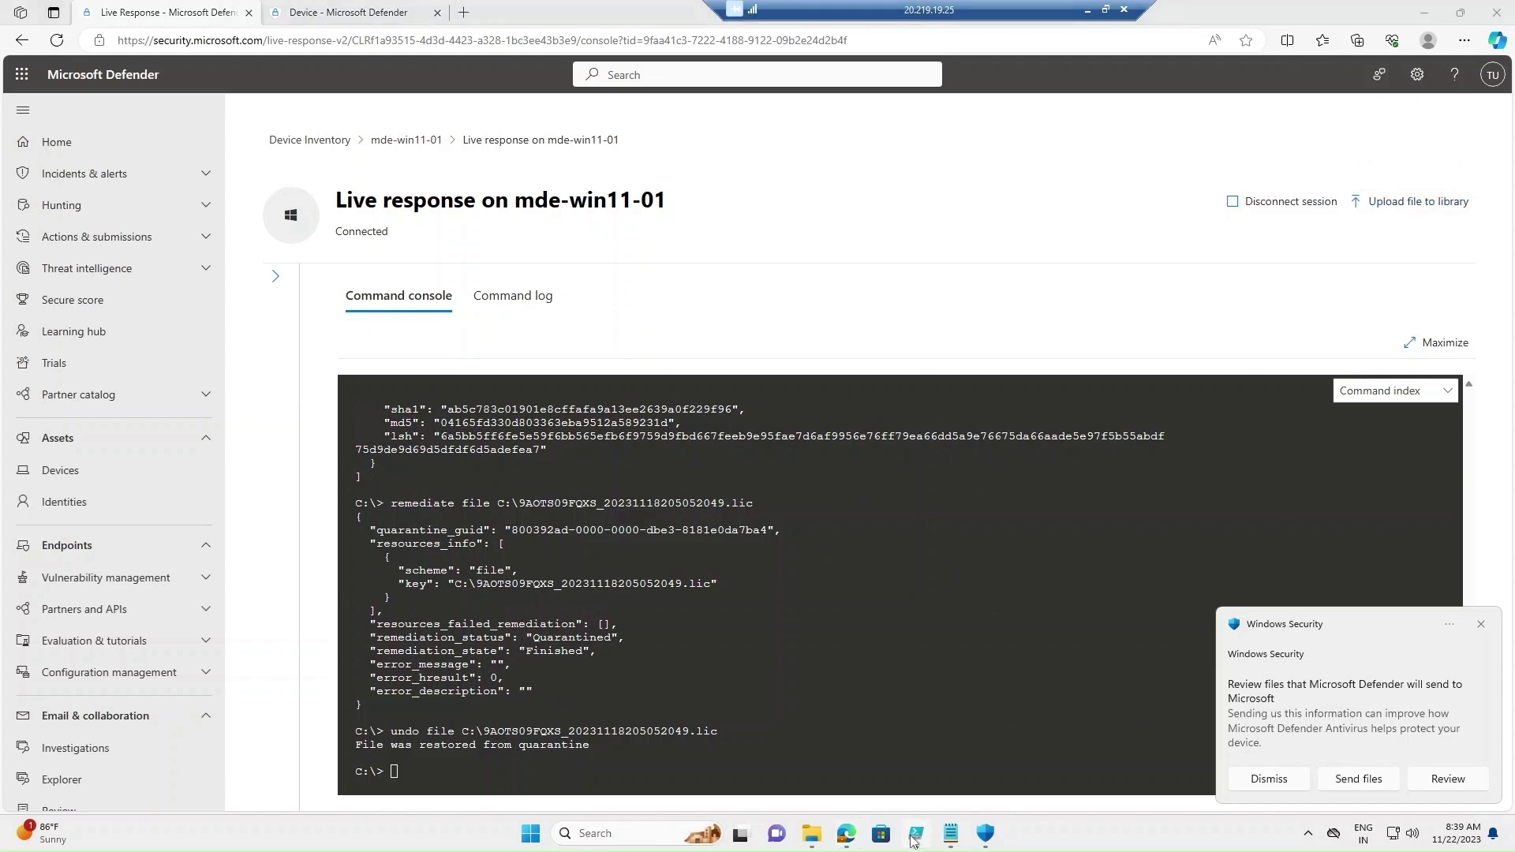
key("ctrl+a")
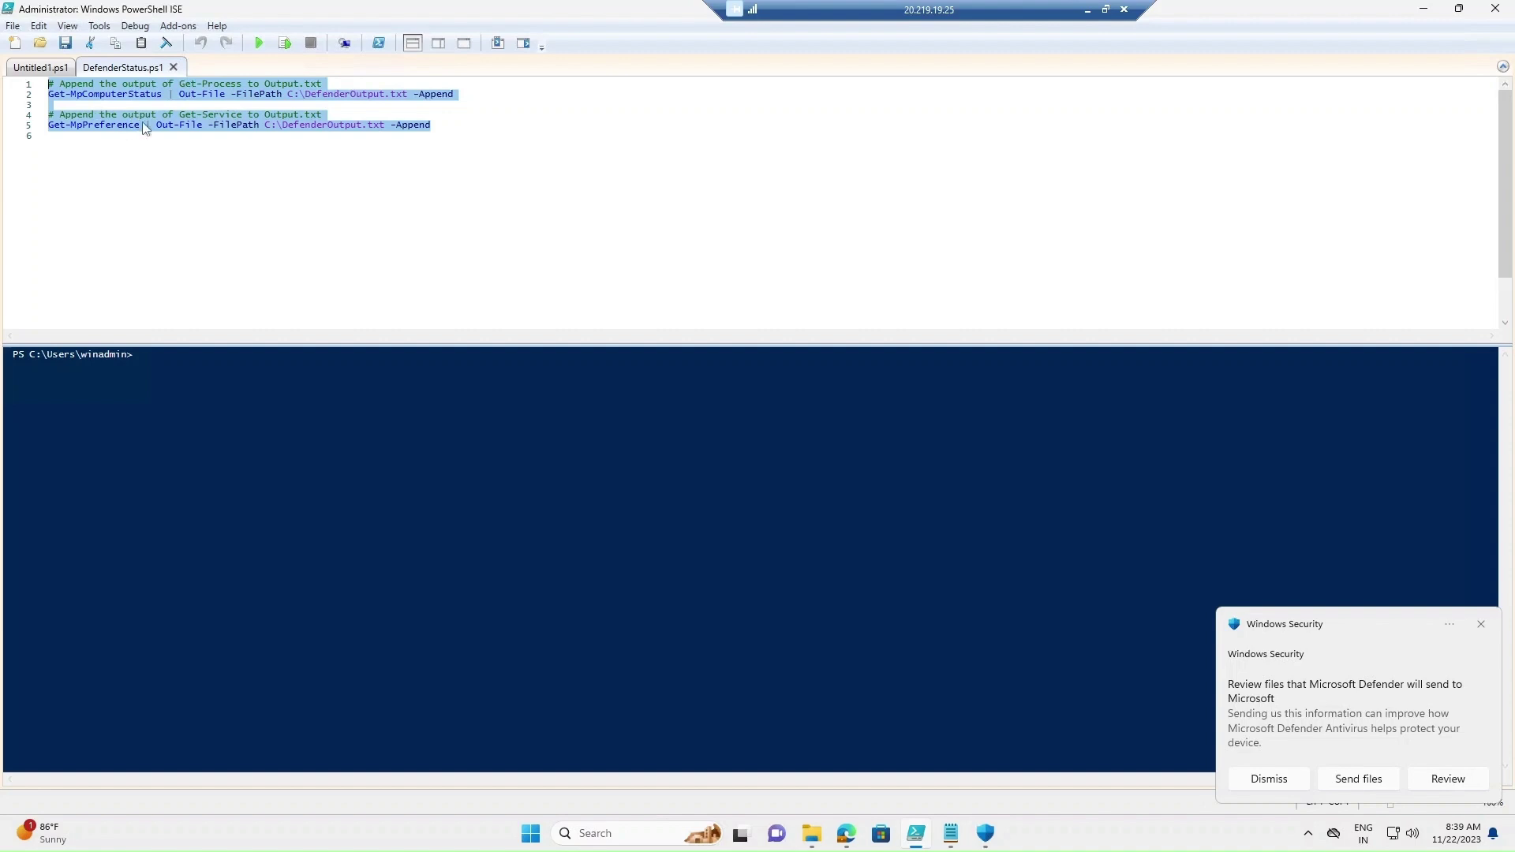
key("Right")
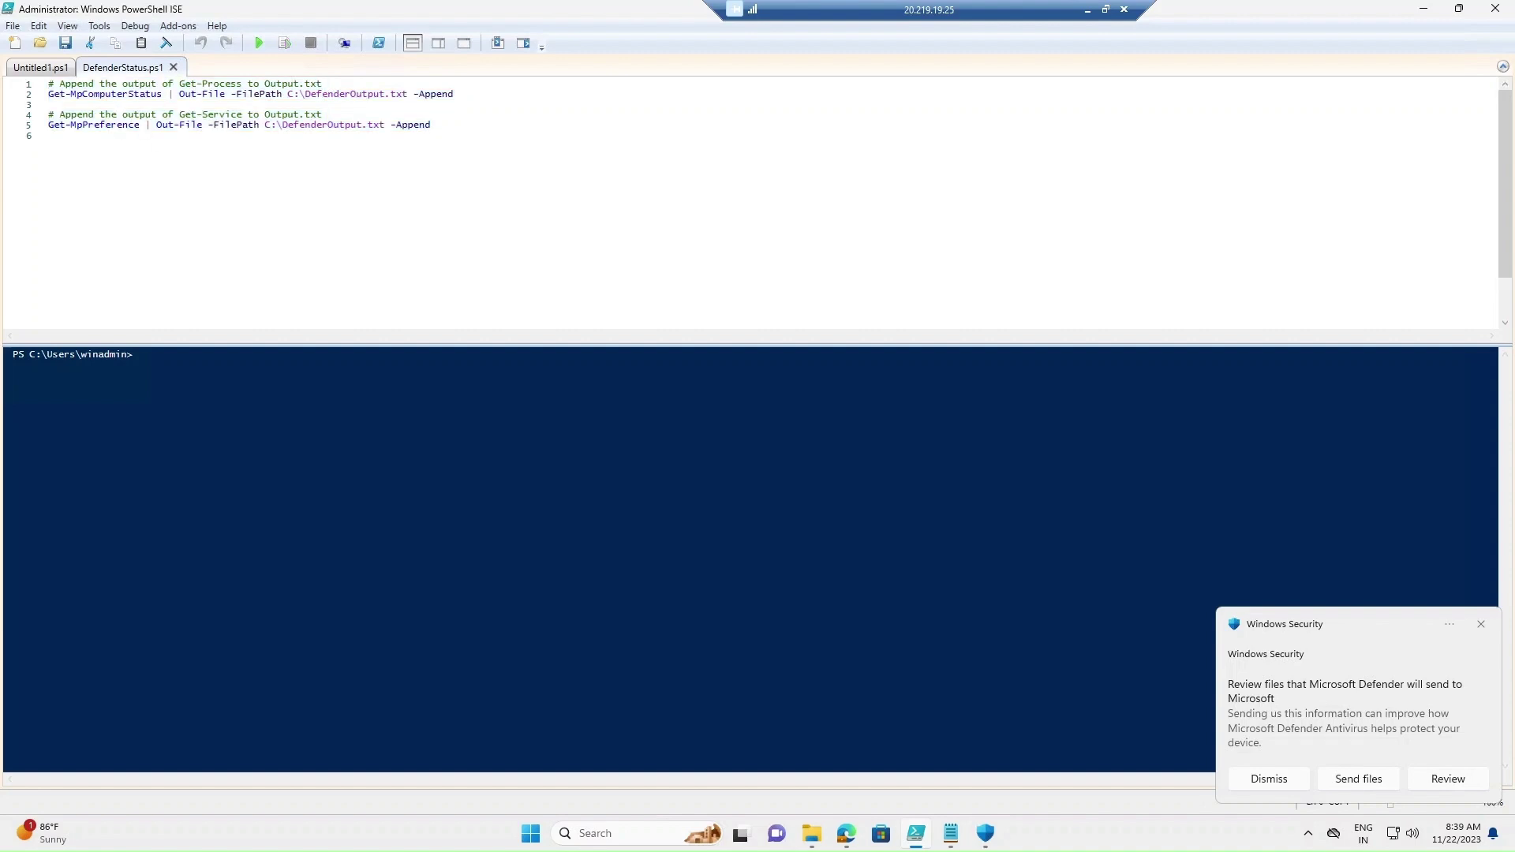
key("shift+Up")
key("shift+Up")
key("shift+Up")
key("shift+Up")
key("shift+Up")
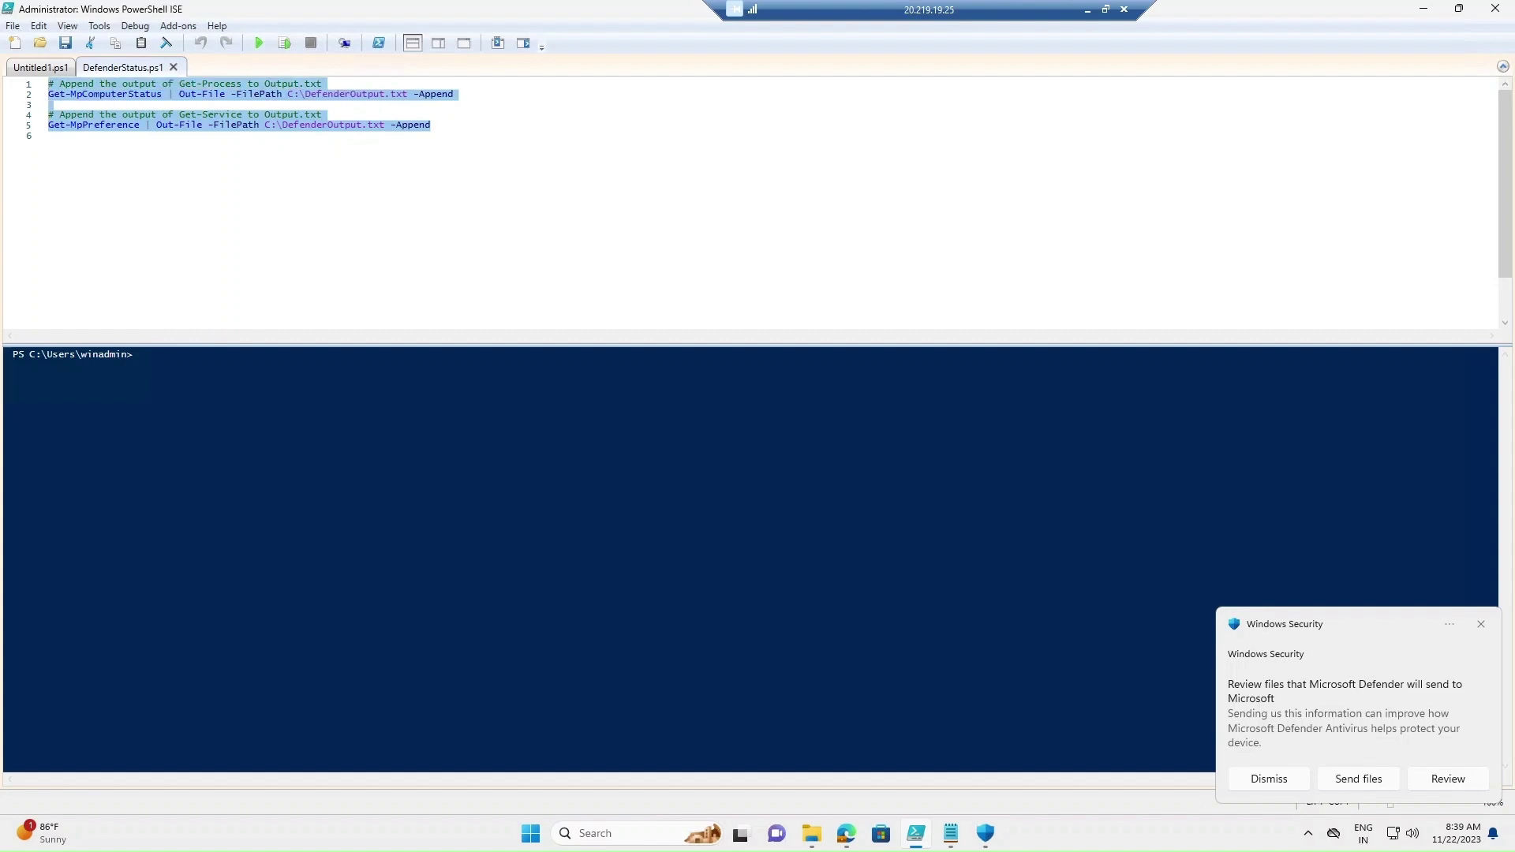
Return to the Live Response page, preview uploading the DefenderStatus script to the library, and cancel the file selection and upload form
left_click(340, 126)
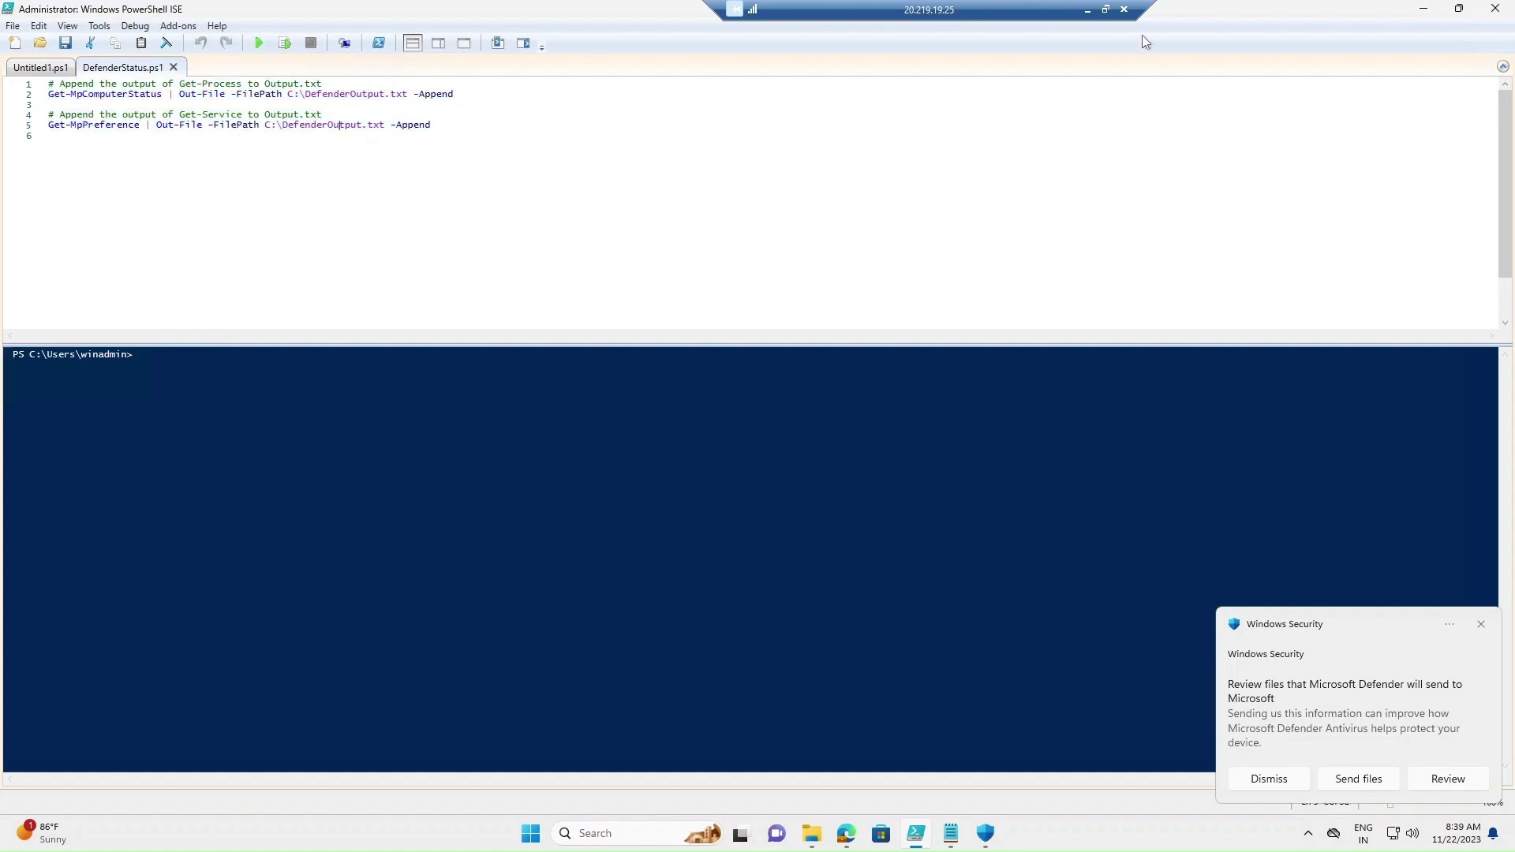
left_click(1424, 9)
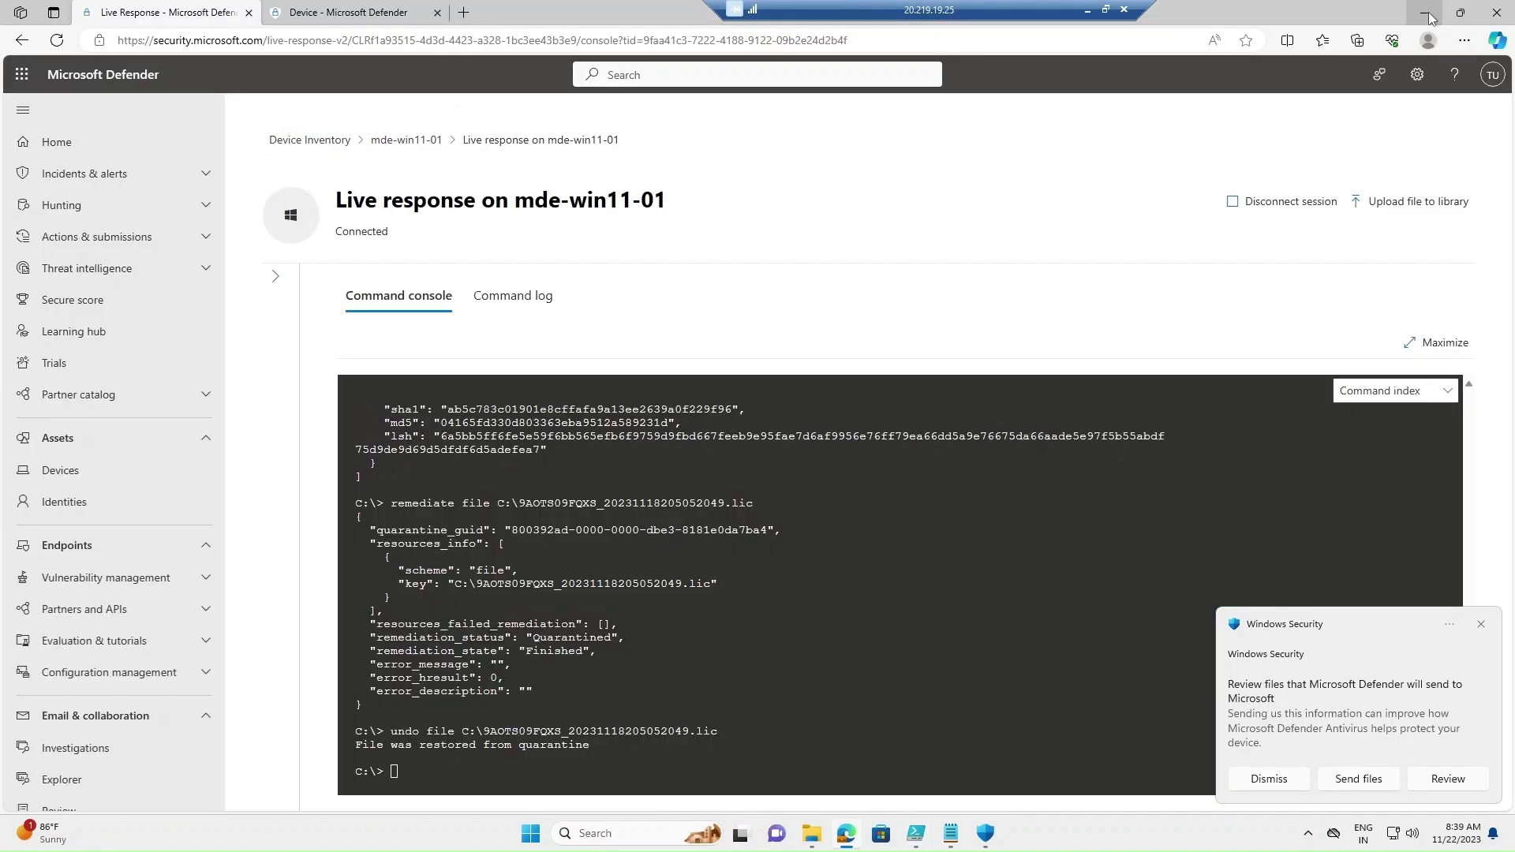
left_click(1412, 202)
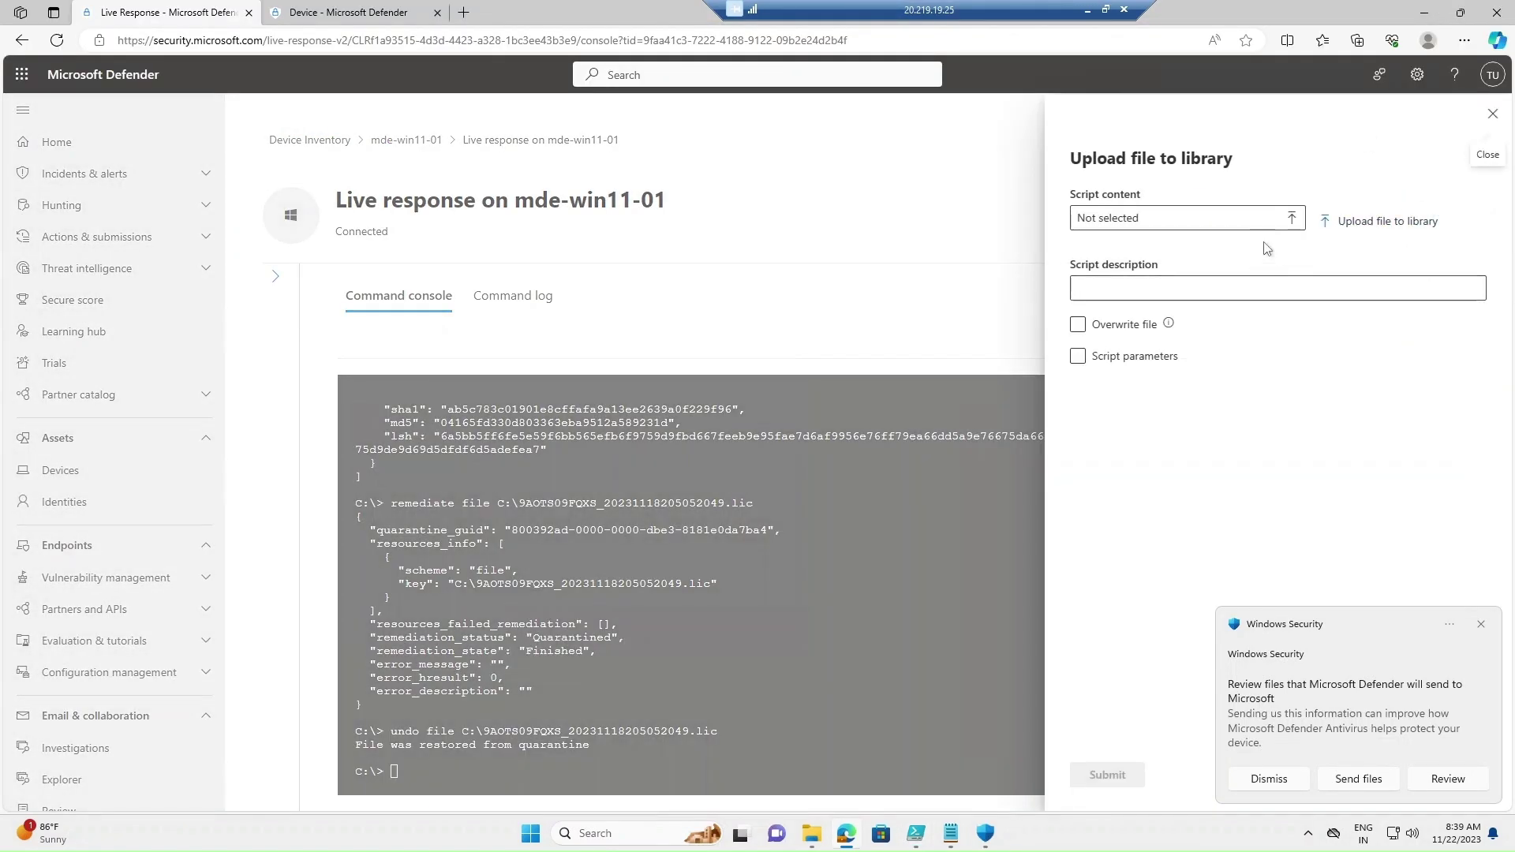
left_click(1387, 222)
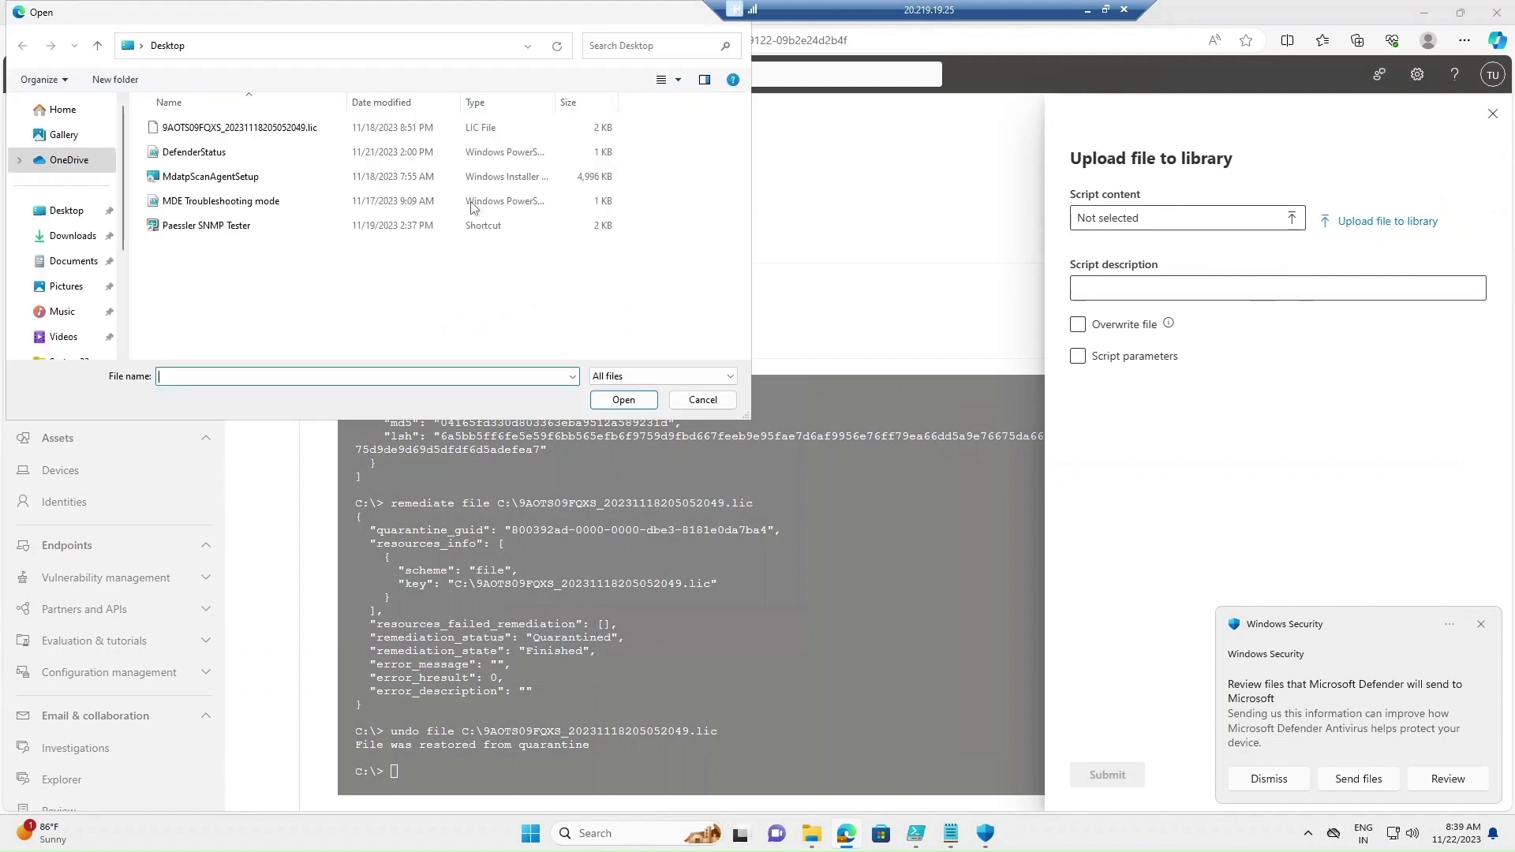
left_click(215, 156)
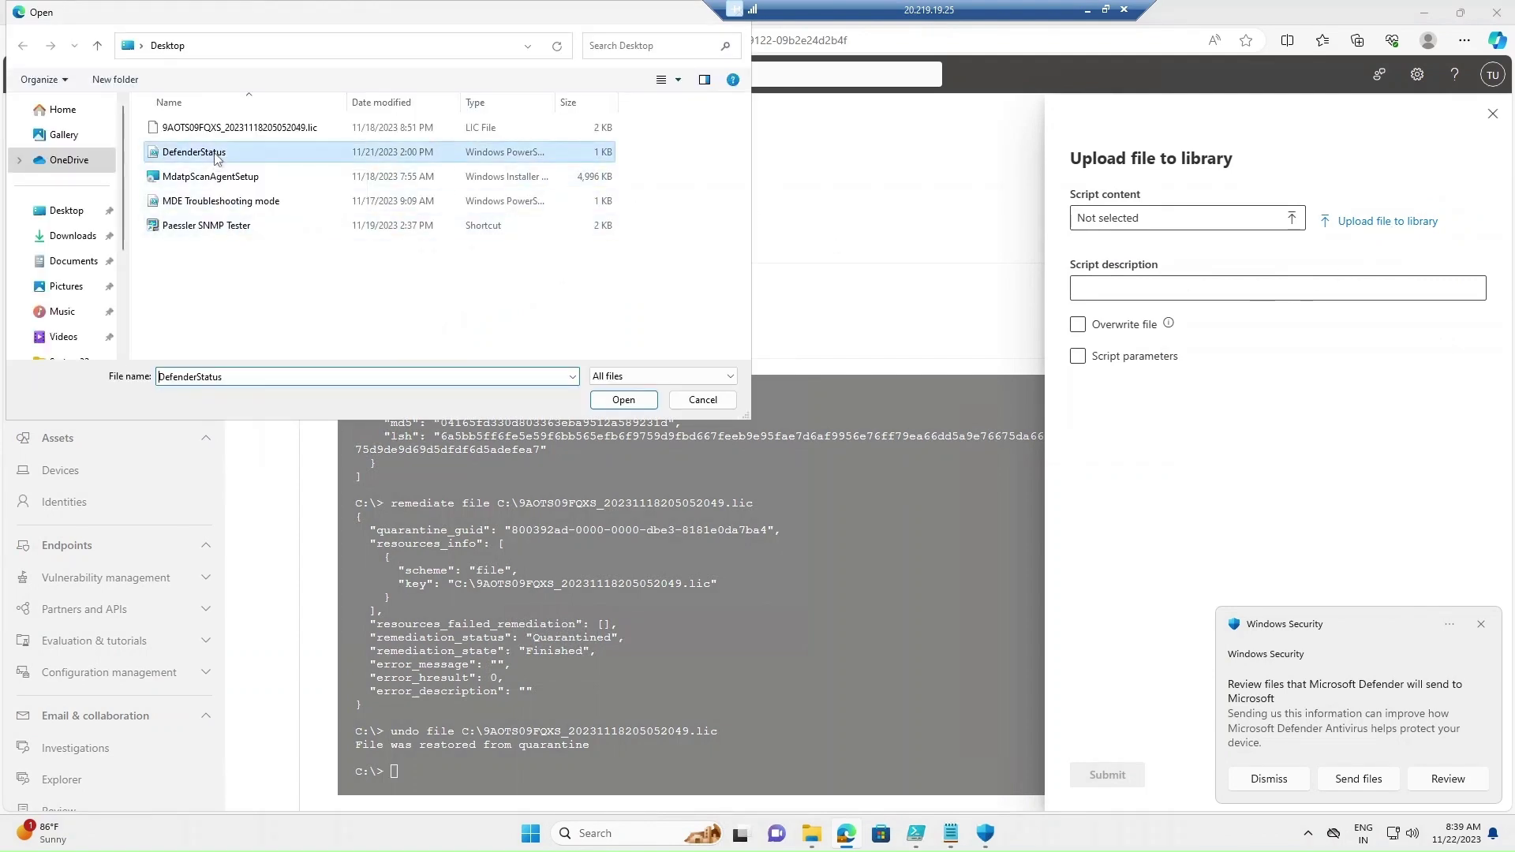
left_click(705, 403)
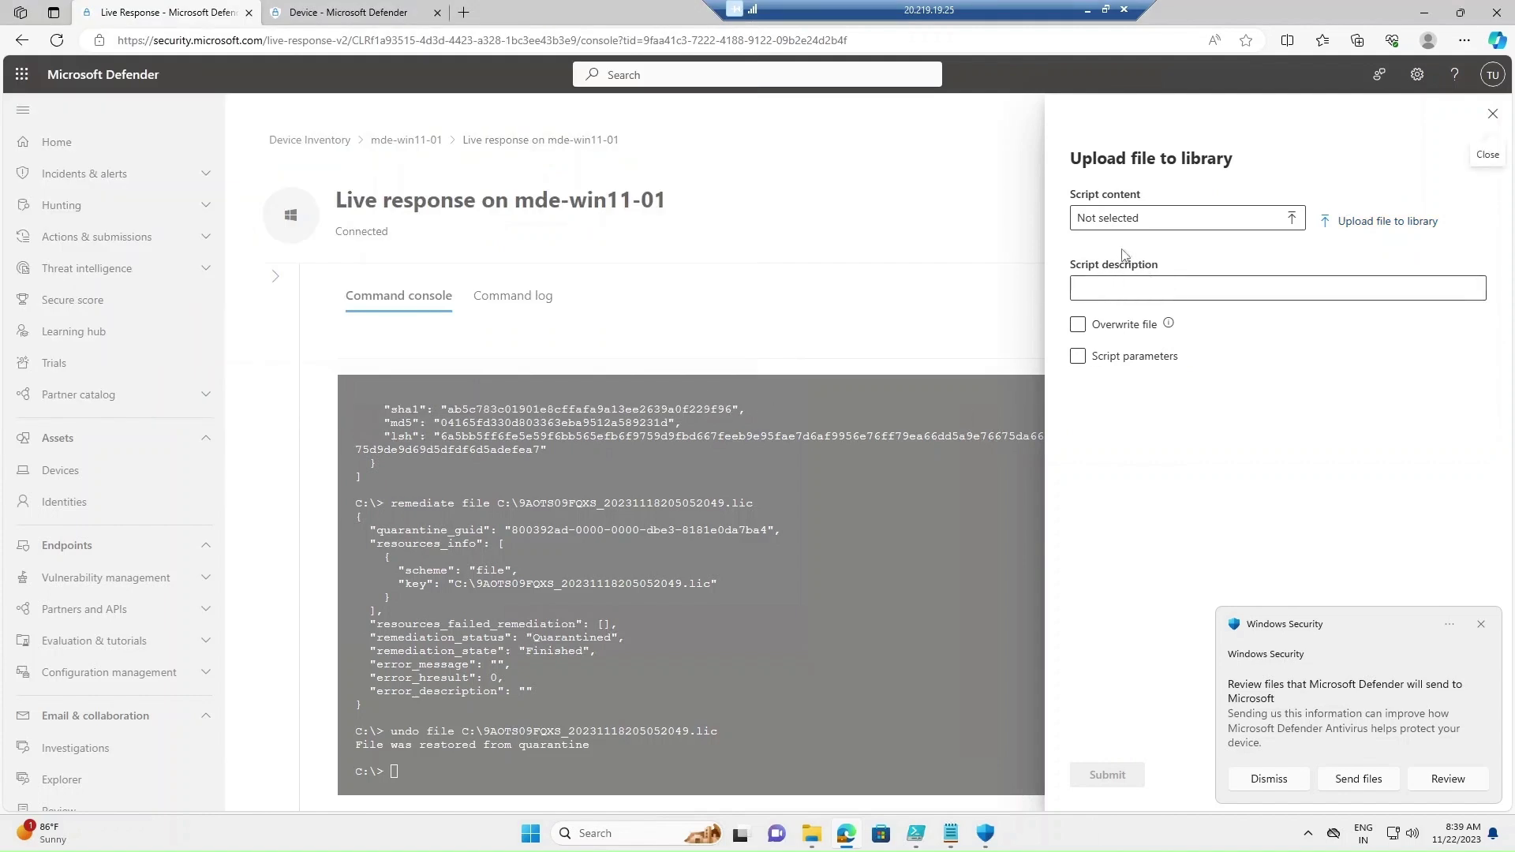
left_click(1492, 114)
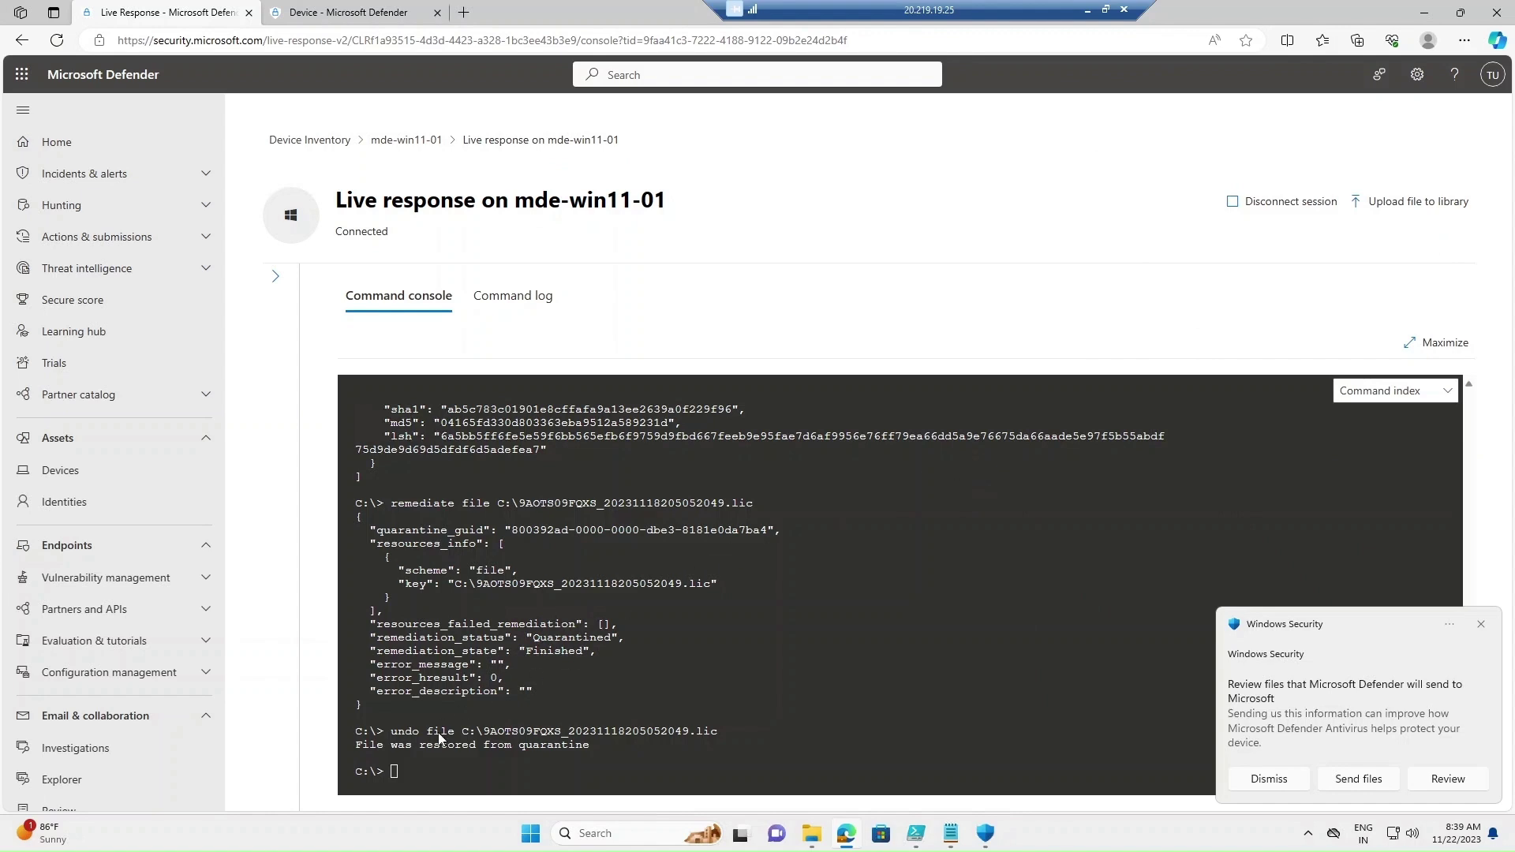
Check the contents of the C: drive in File Explorer and run DefenderStatus.ps1 in the Live Response console
left_click(815, 842)
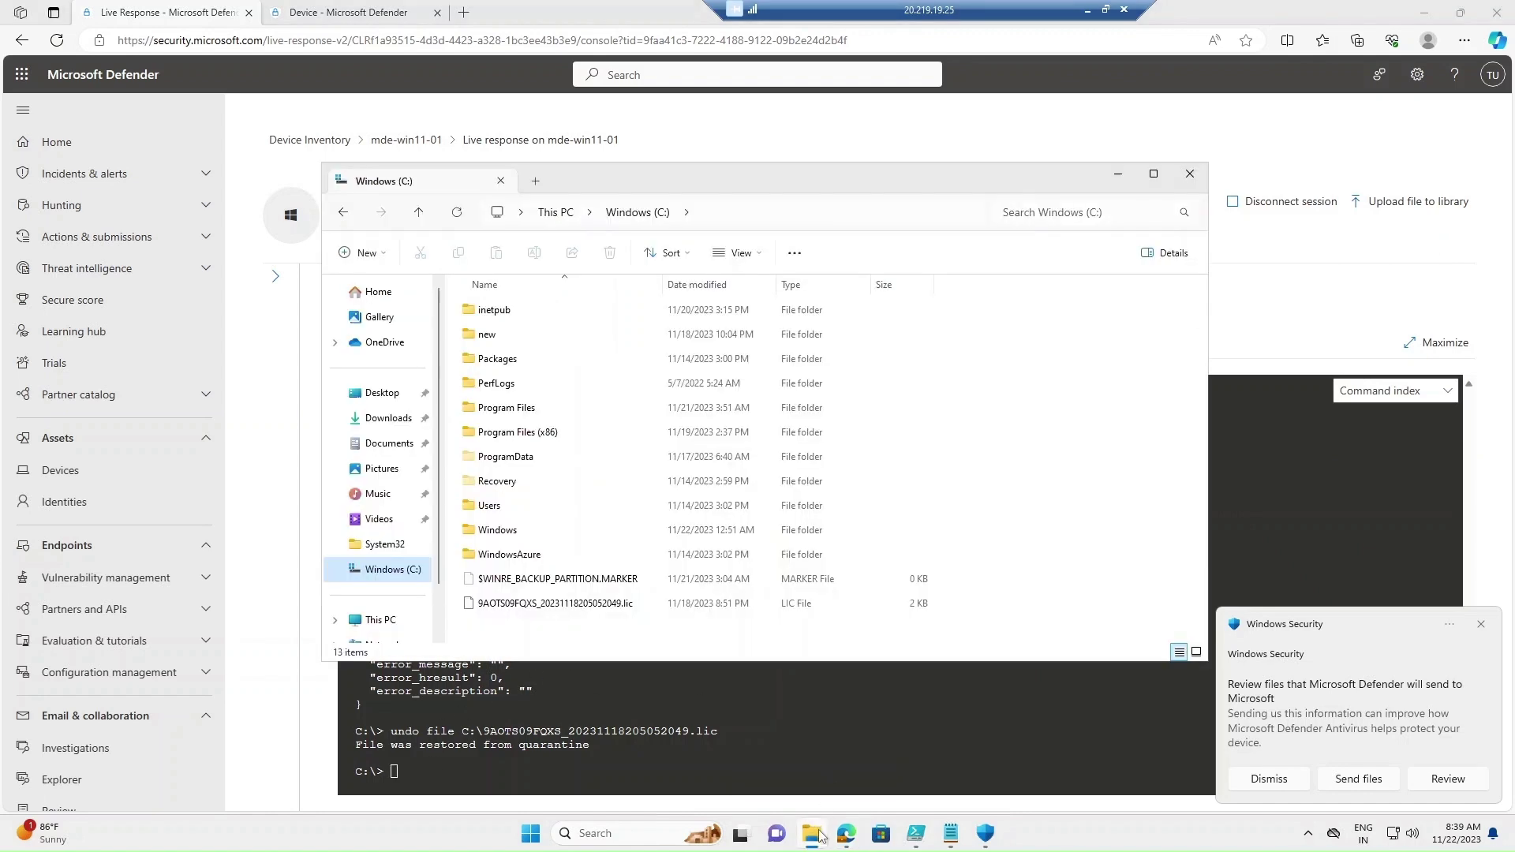
left_click(814, 843)
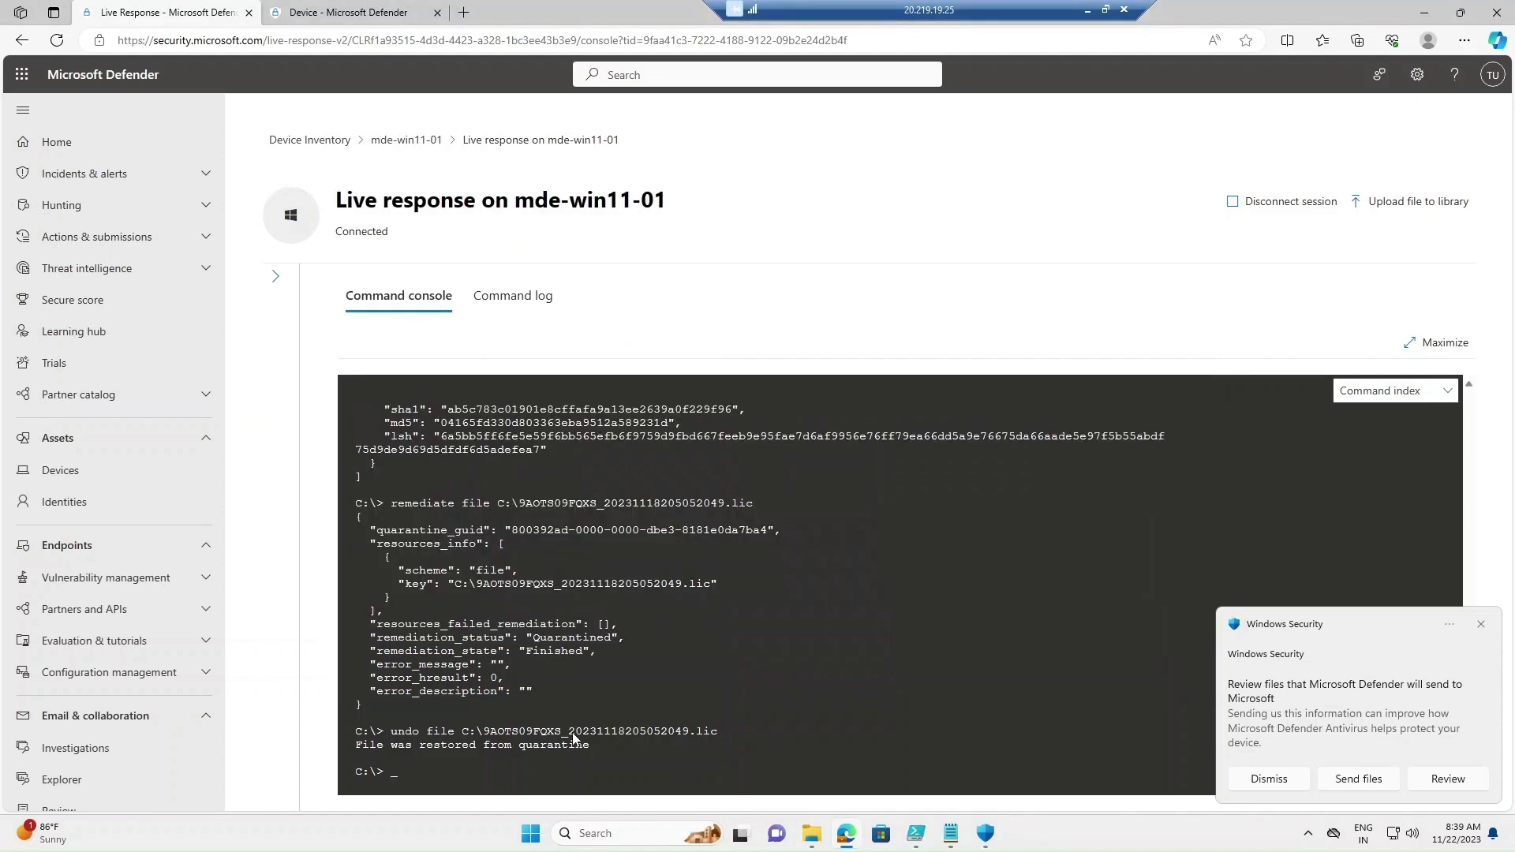
type("run")
left_click(916, 834)
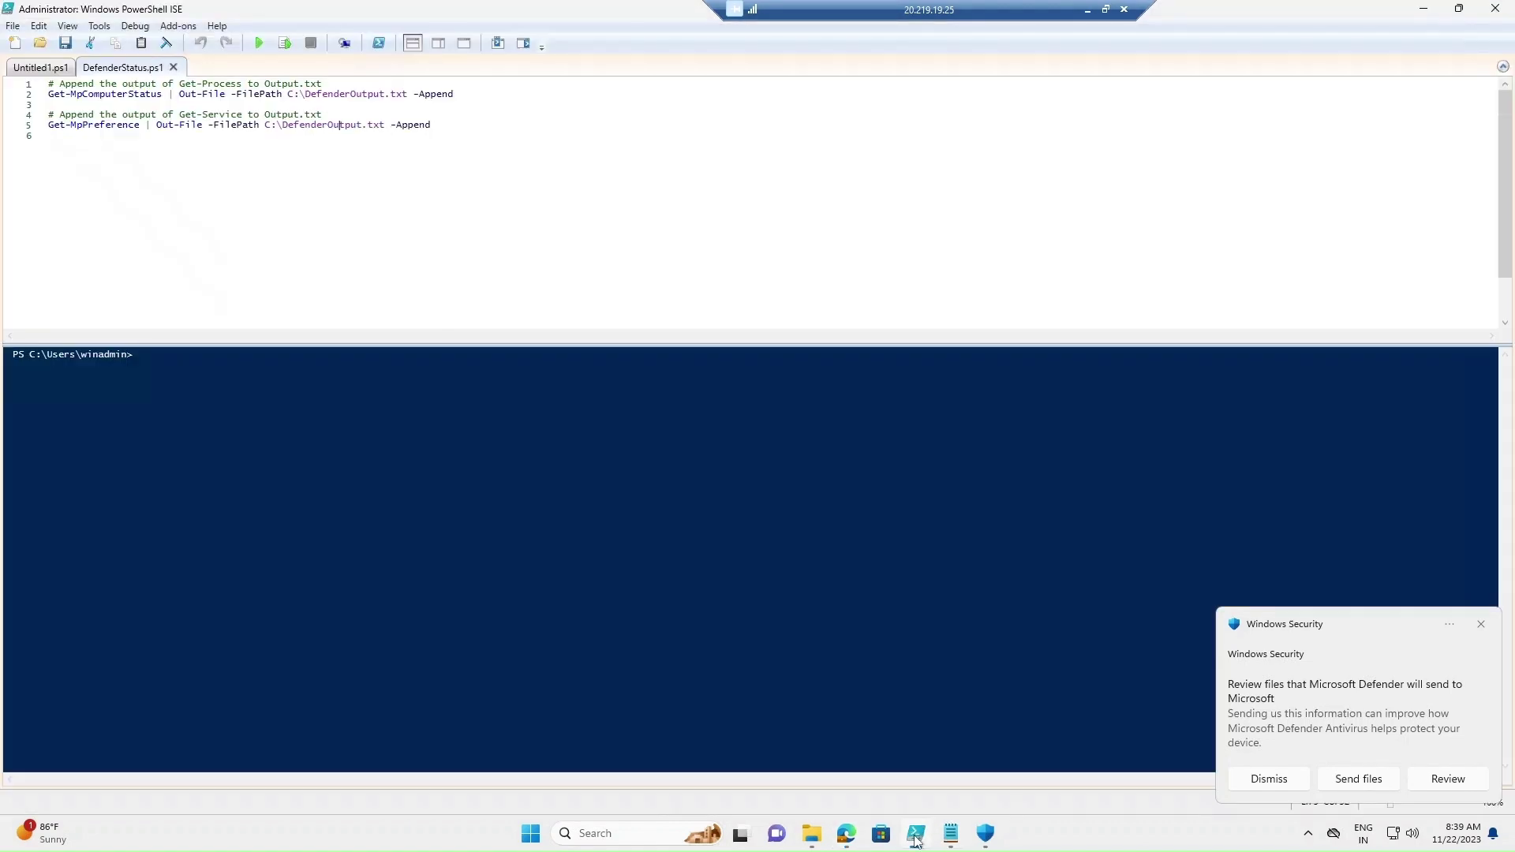
left_click(1423, 8)
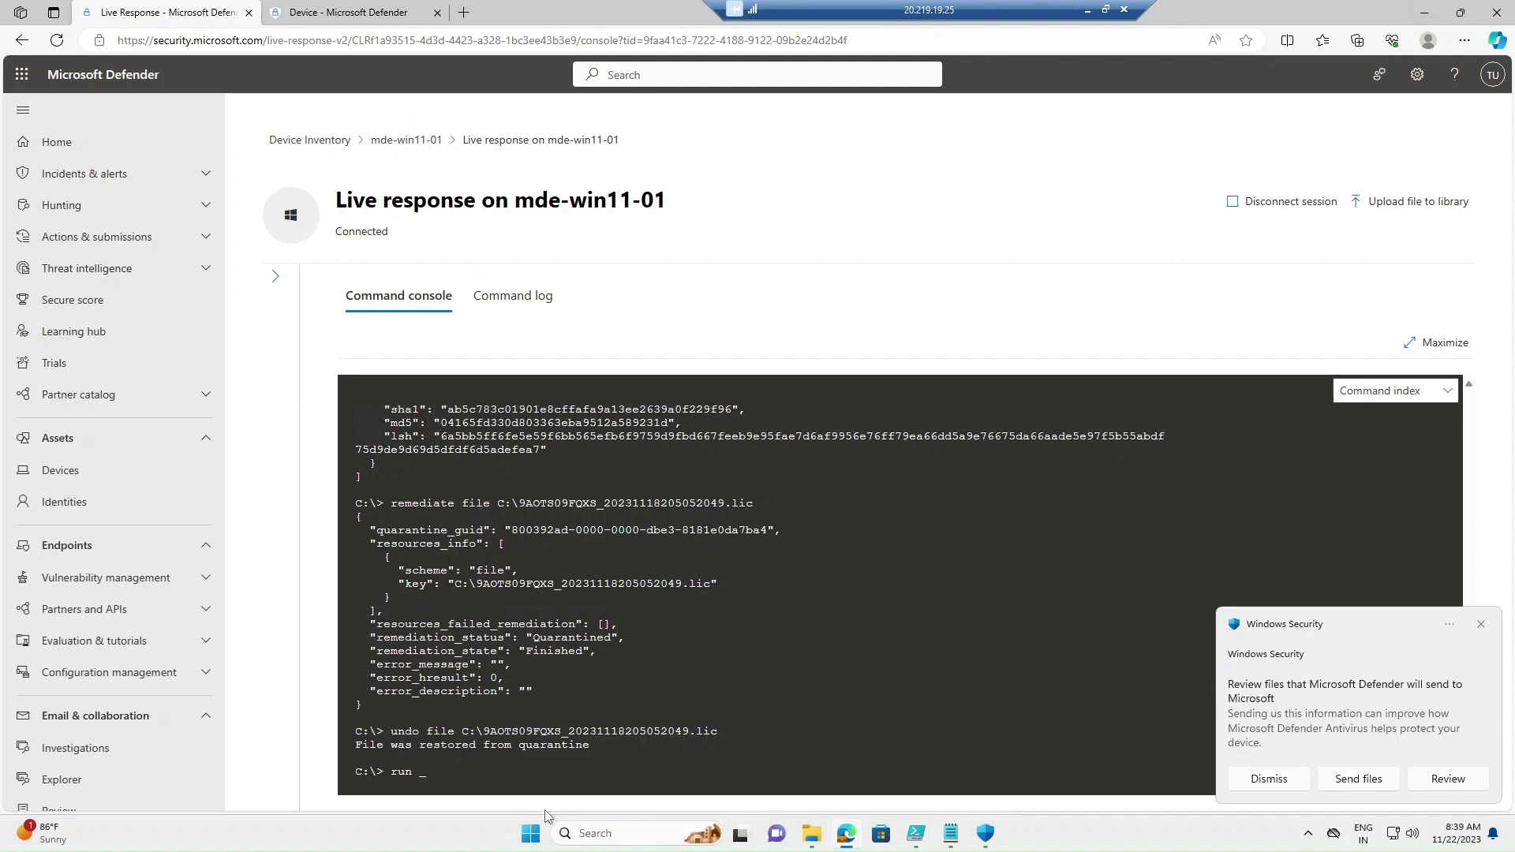
type("DefenderStatus.ps1")
left_click(1480, 624)
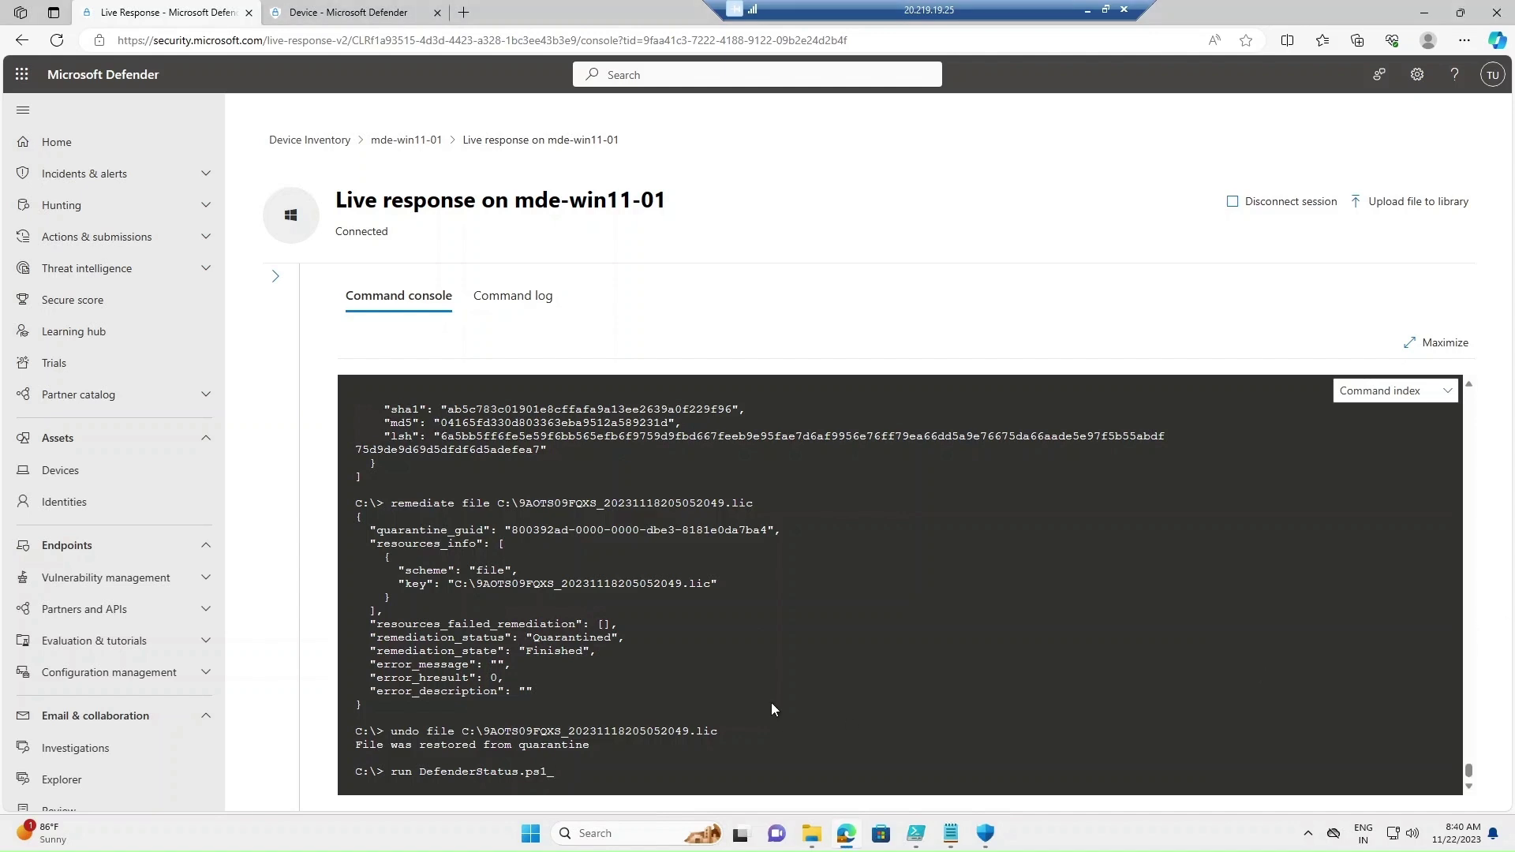
key("Return")
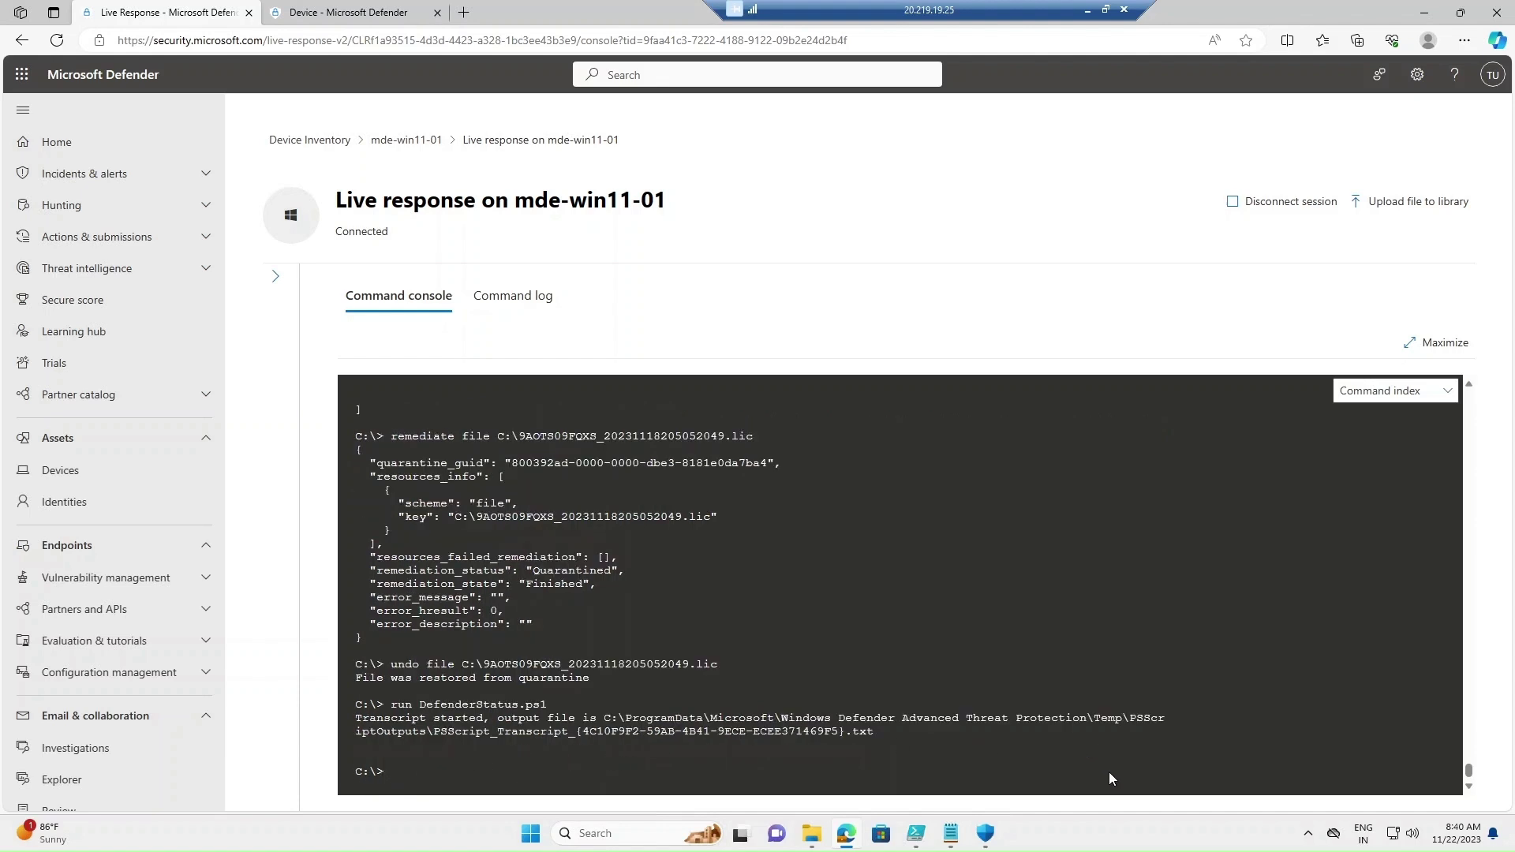
Recheck the script's output path, open the DefenderOutput text file from the C: drive, and examine its Defender status and preference entries
left_click(917, 834)
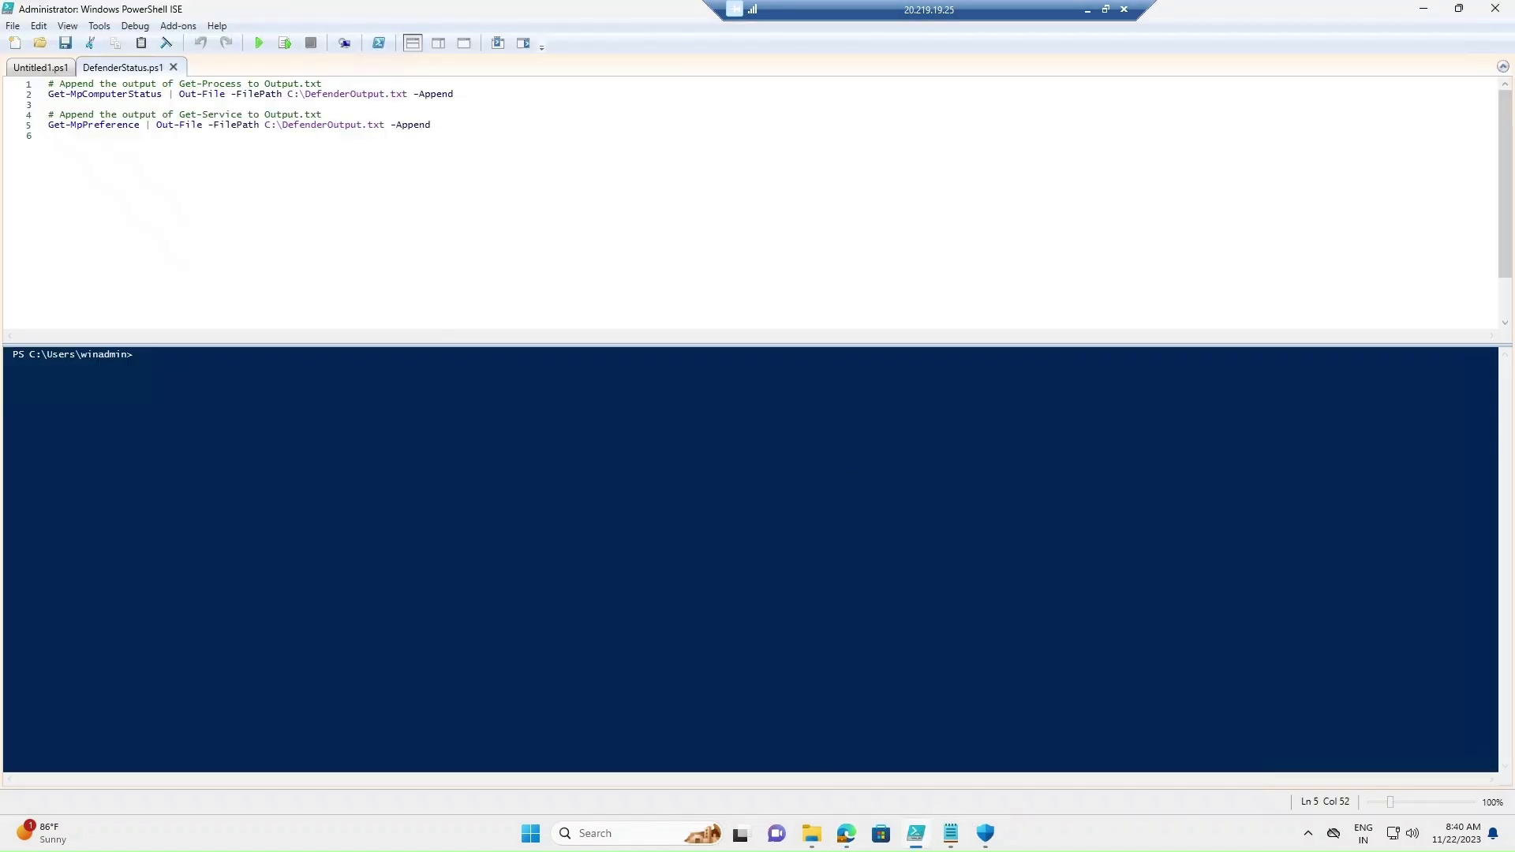
left_click(1426, 11)
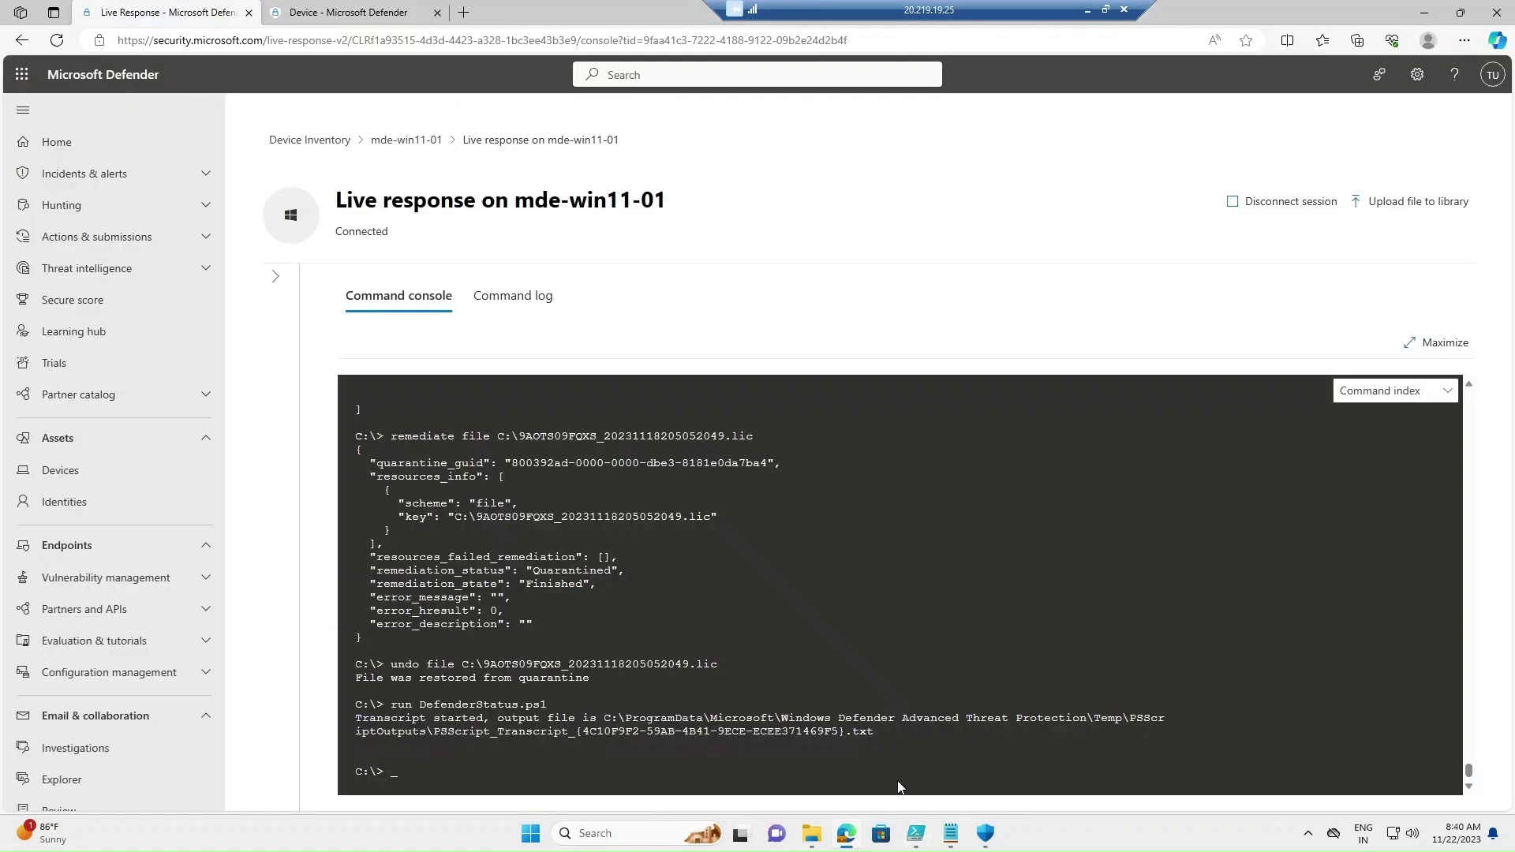
left_click(813, 833)
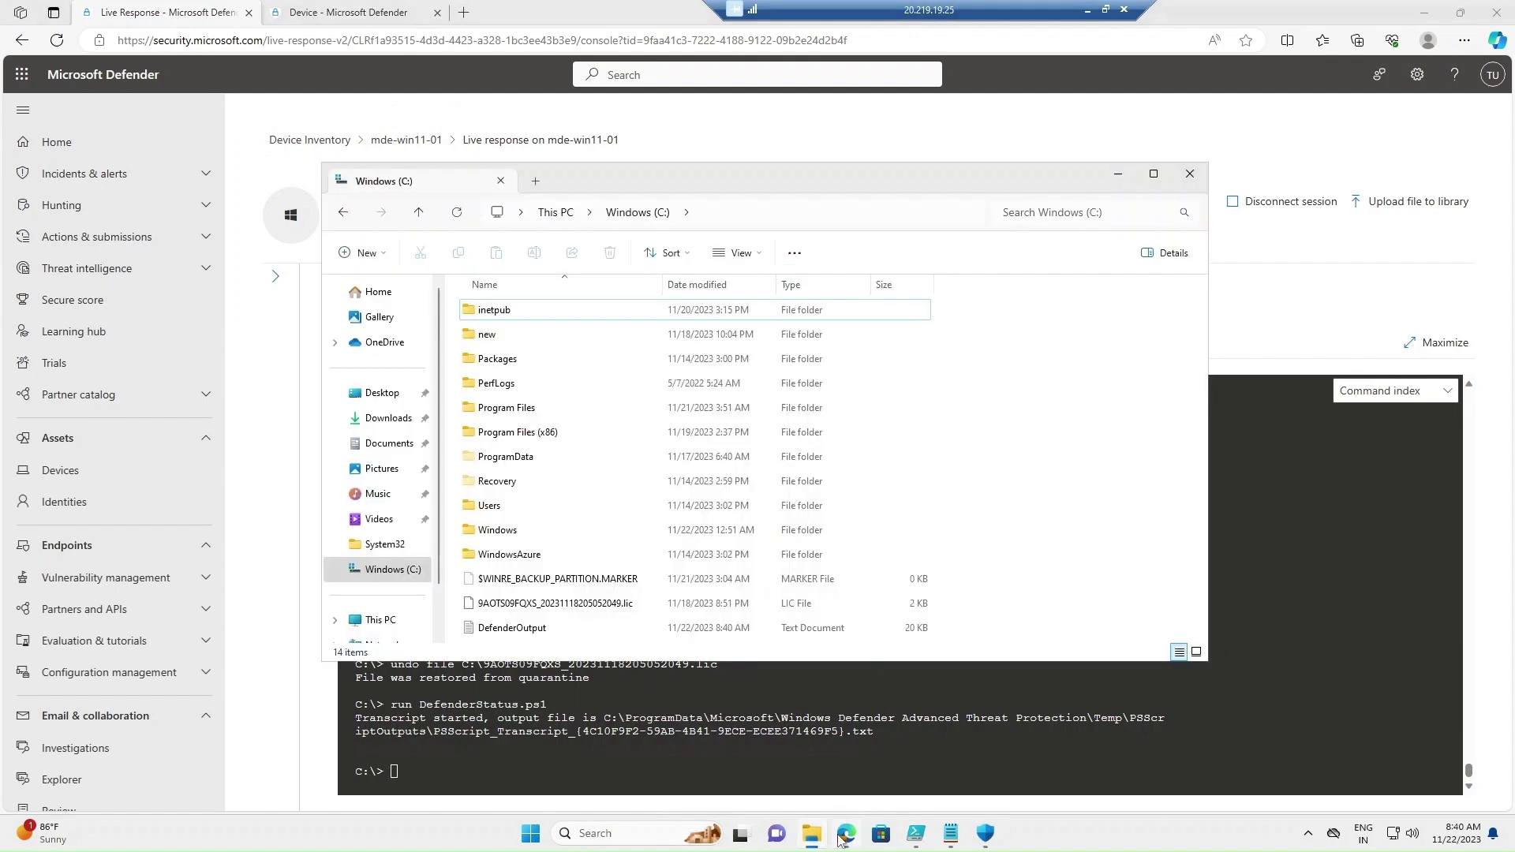
double_click(529, 629)
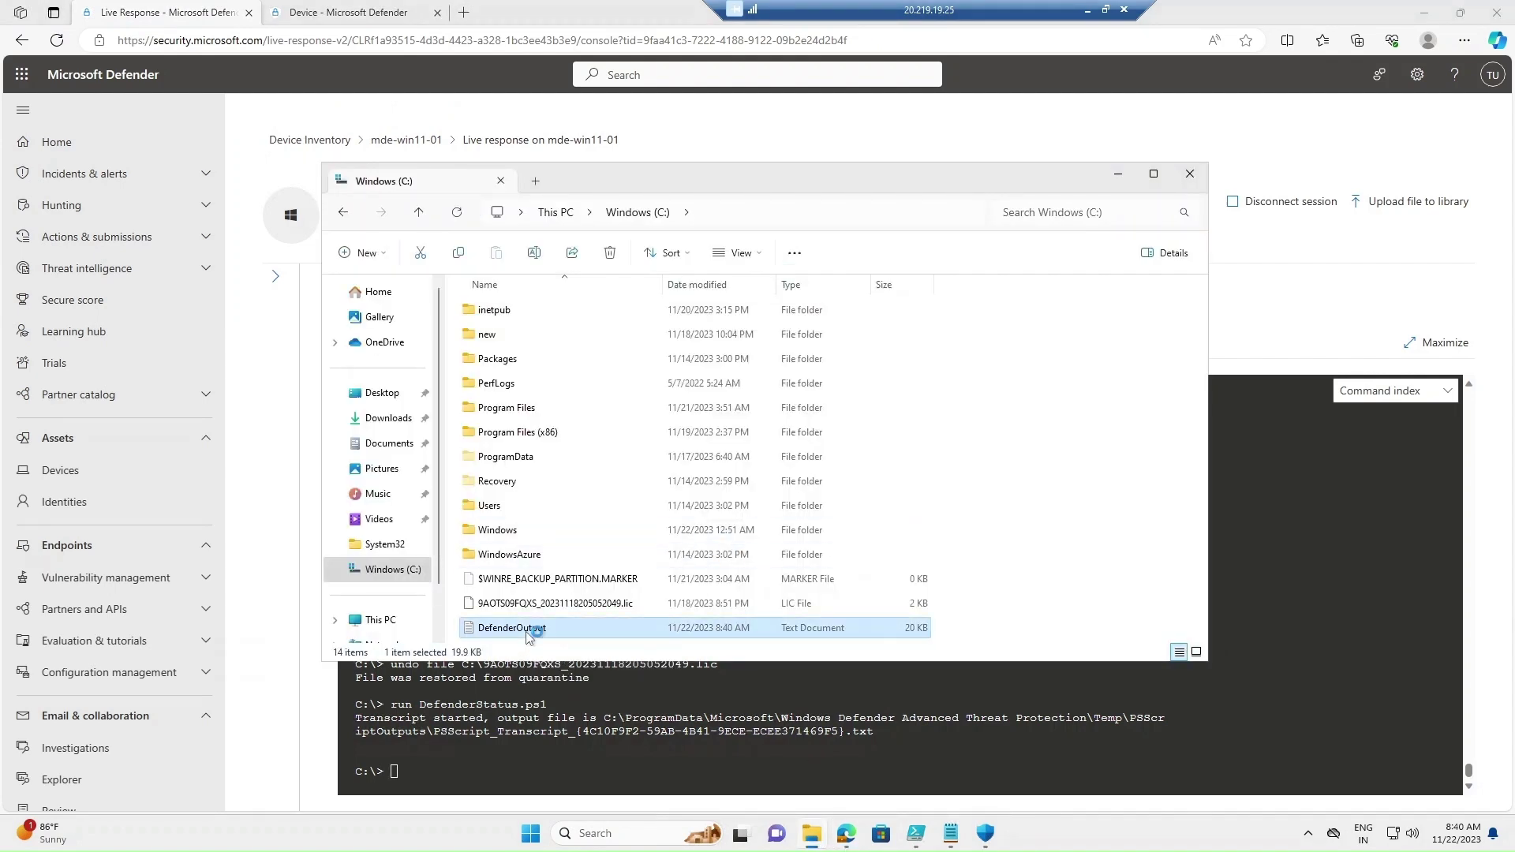
scroll(631, 375, "down", 7)
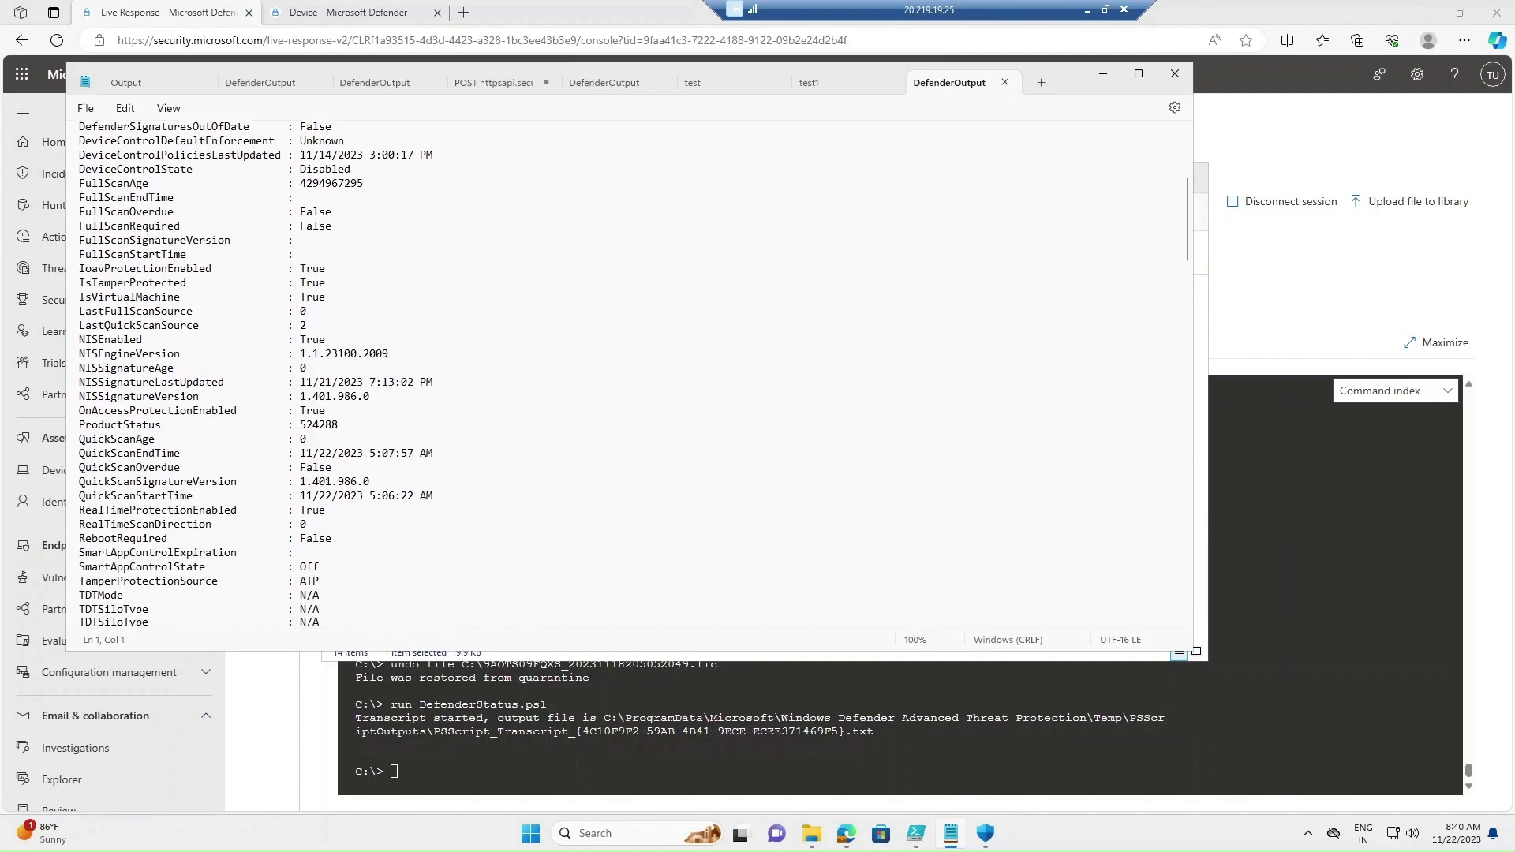
scroll(631, 375, "down", 5)
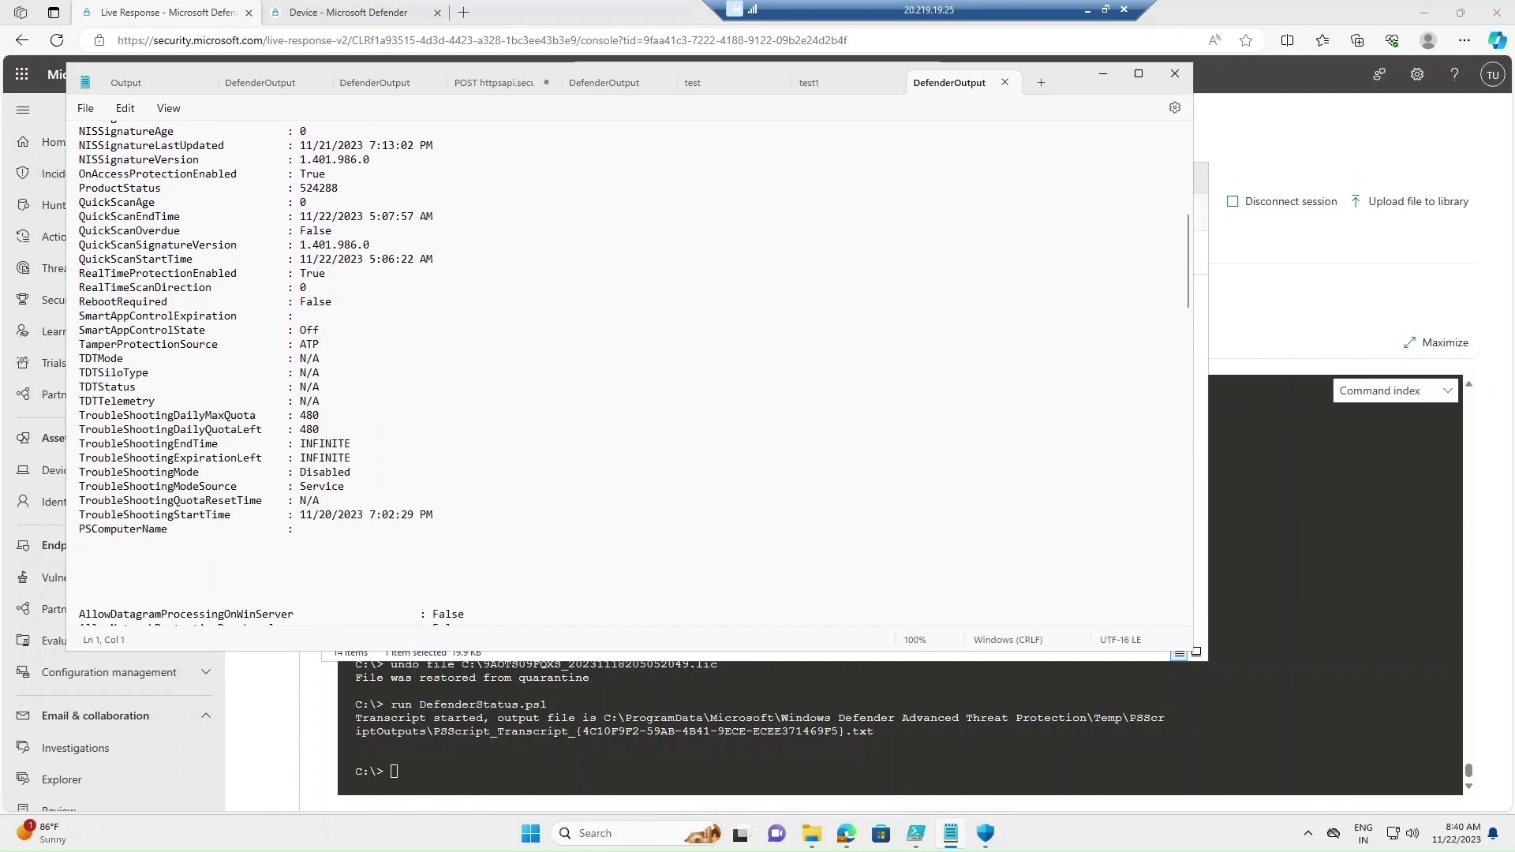
scroll(631, 375, "down", 20)
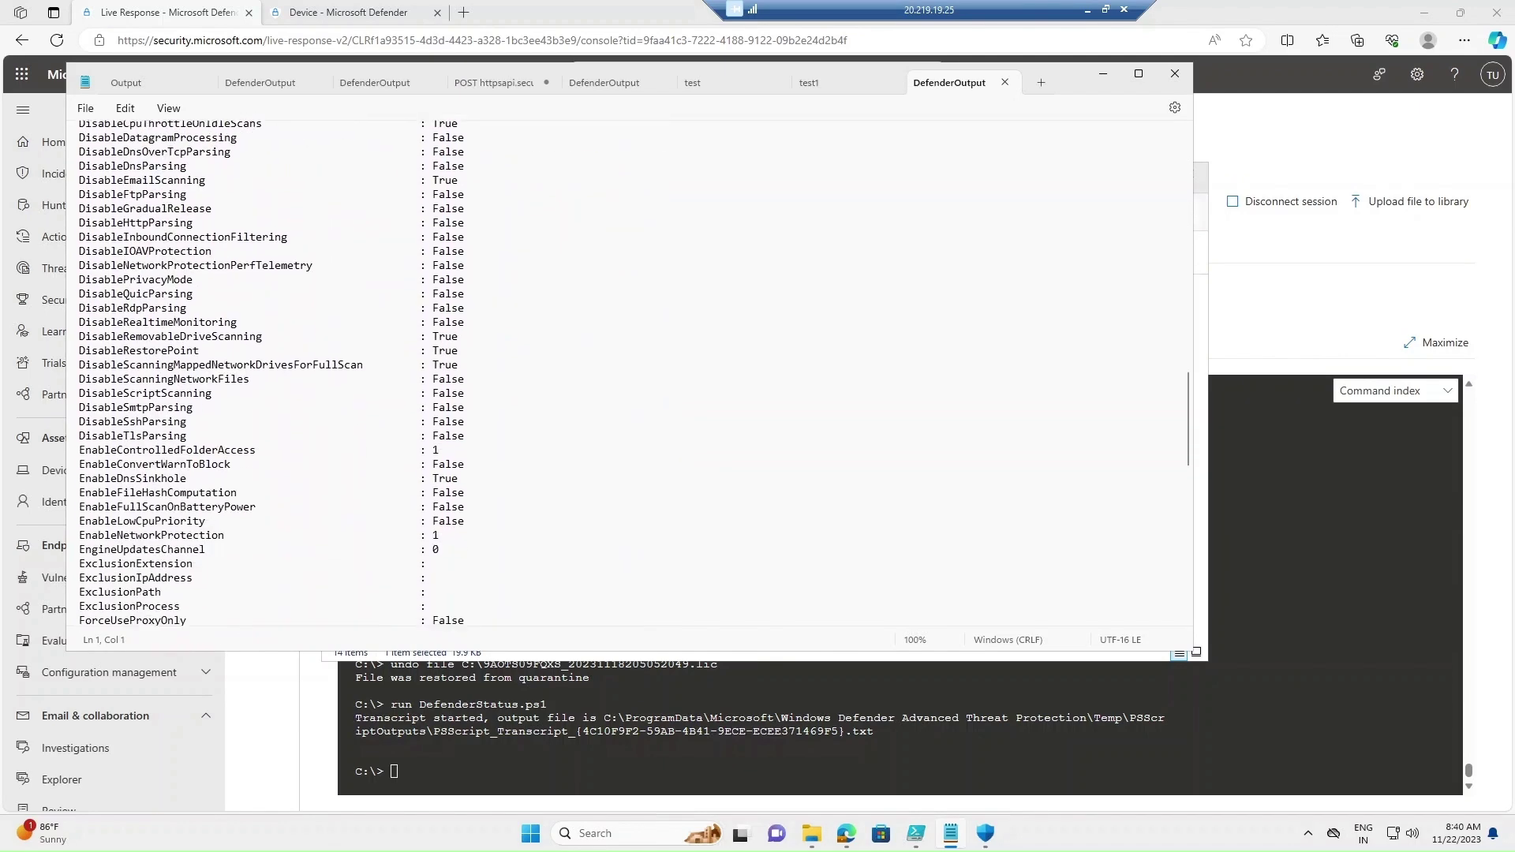
left_click(1103, 73)
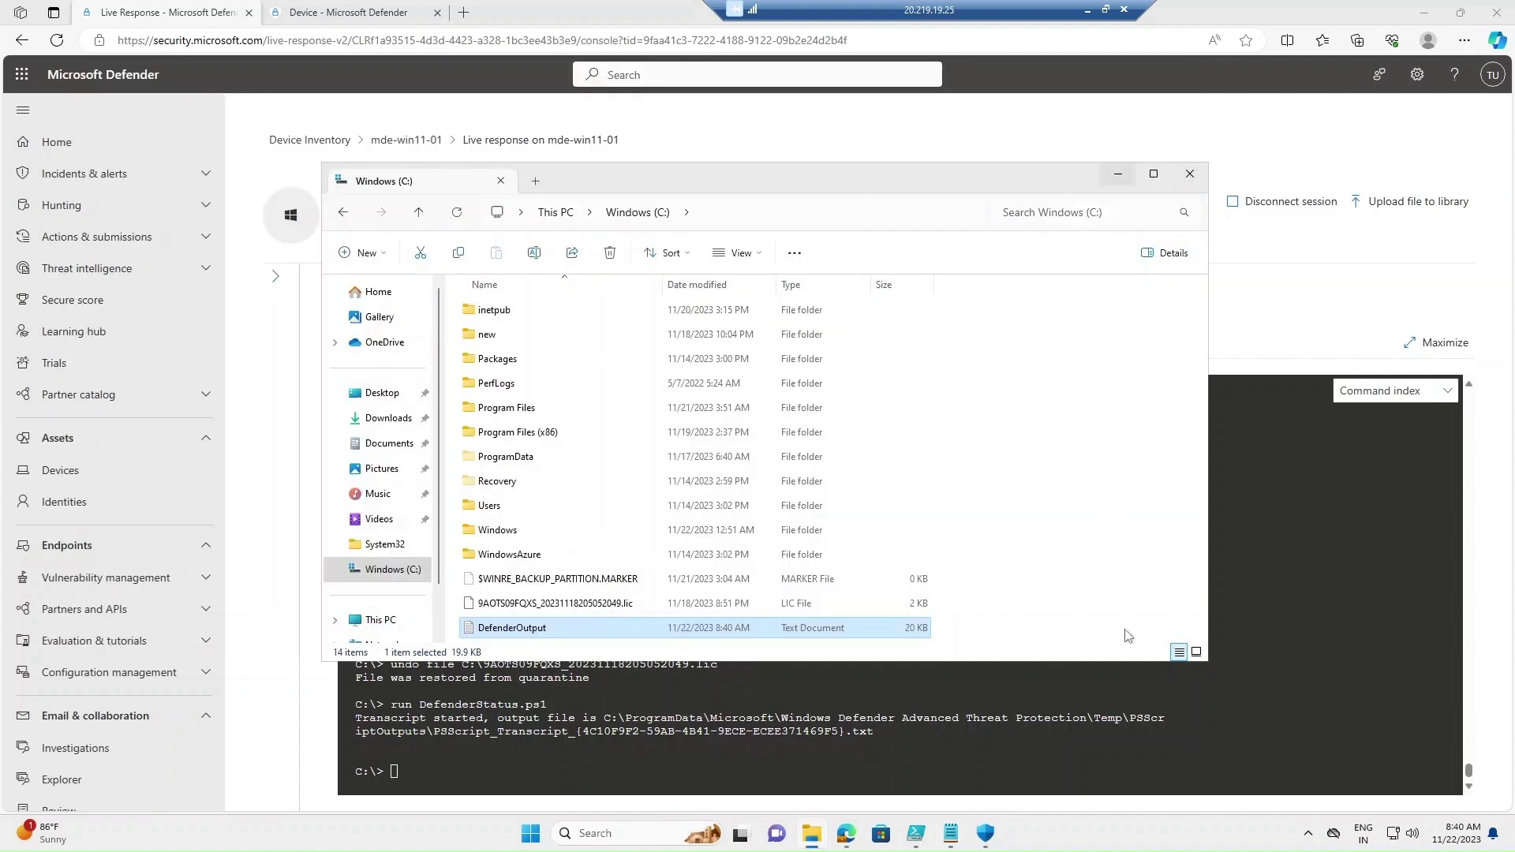
left_click(1120, 178)
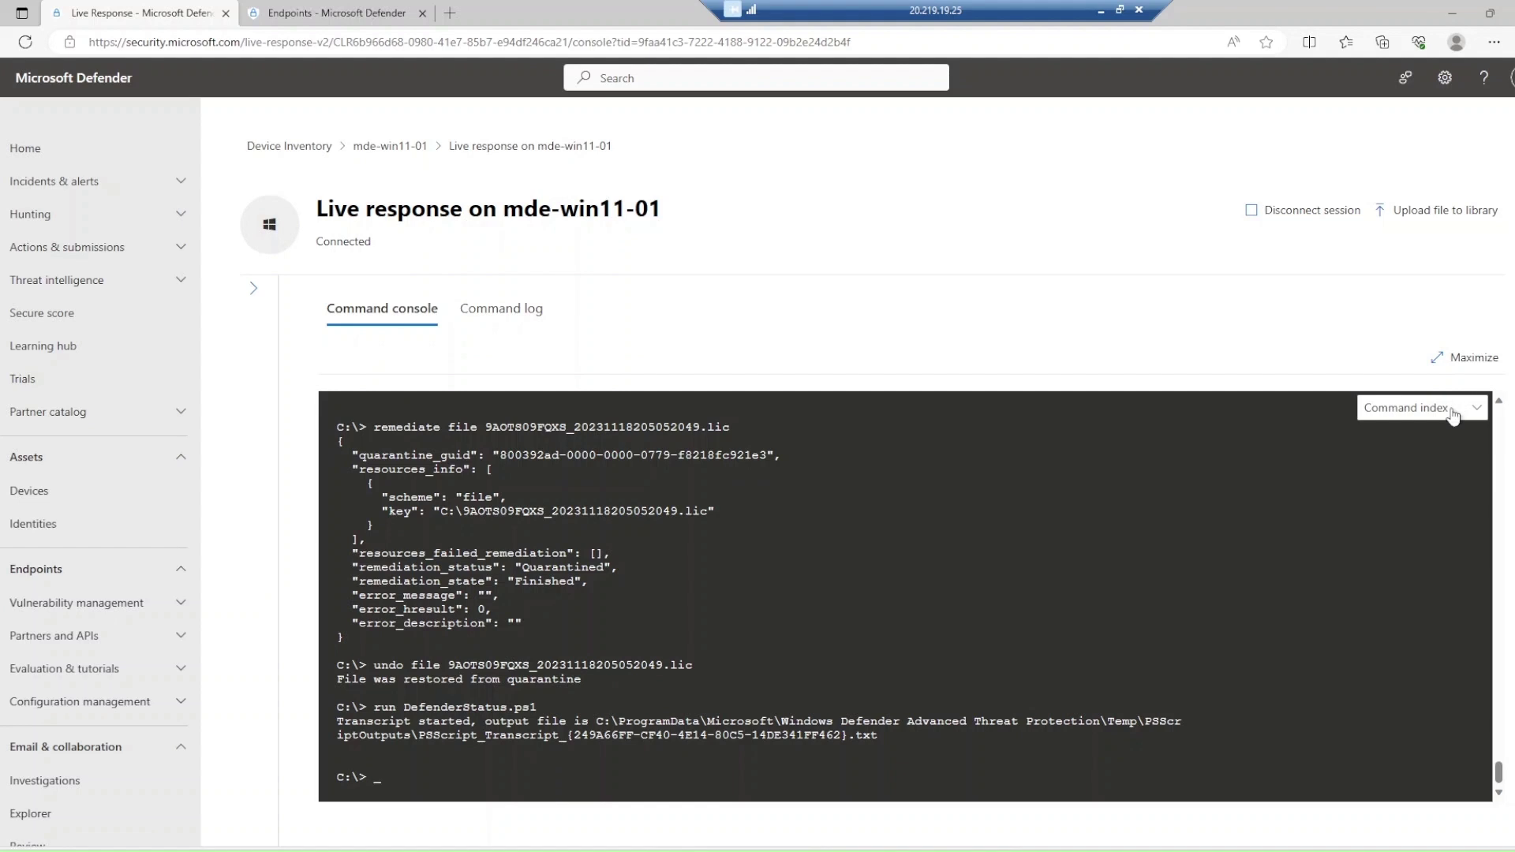
Examine the Command index of executed commands and try the Disconnect session option while keeping the session connected
left_click(1454, 413)
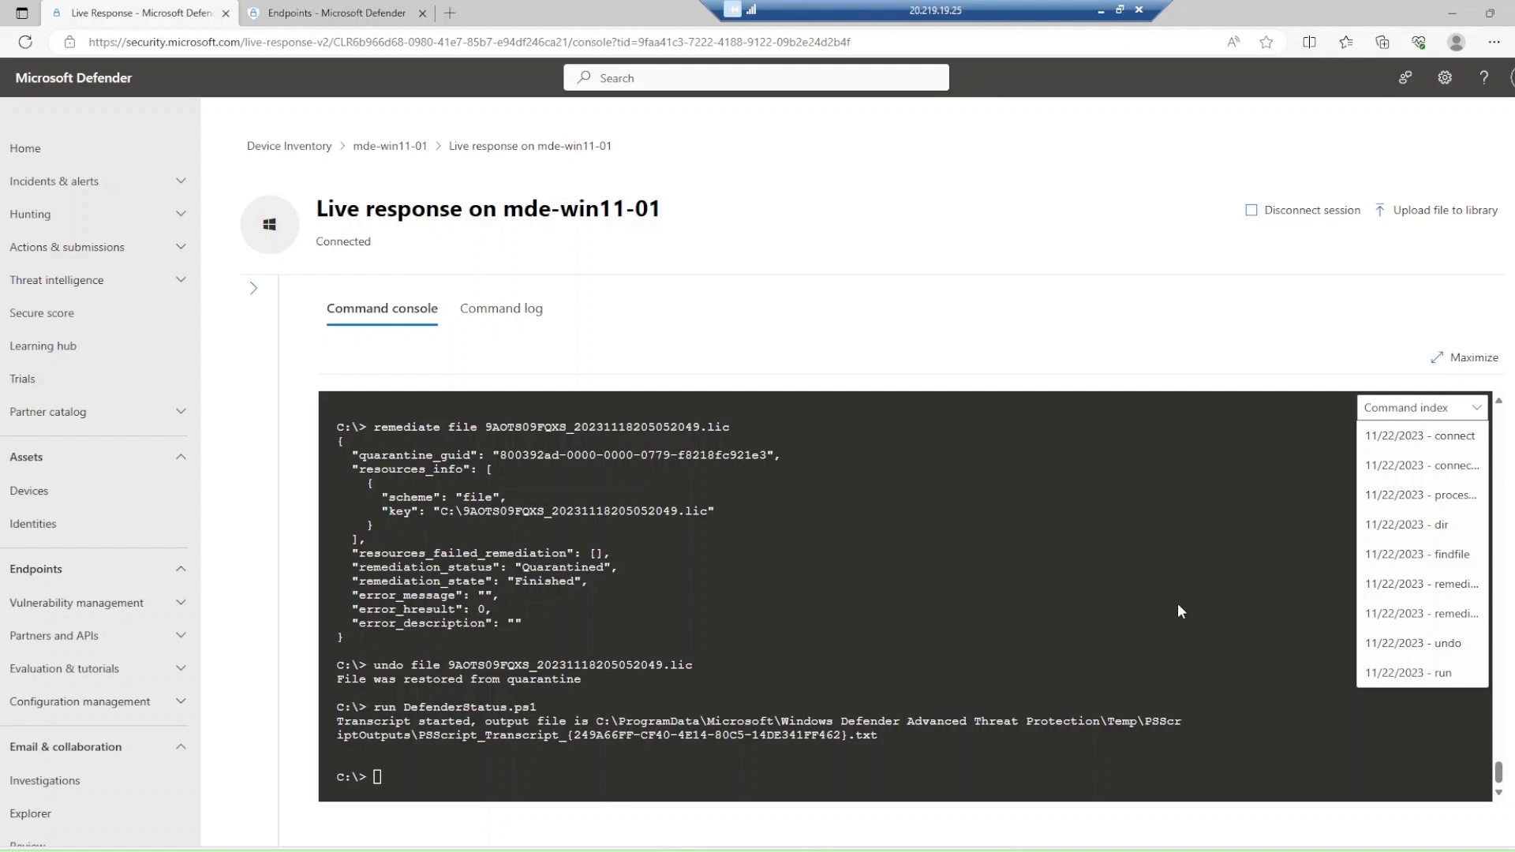
key("Escape")
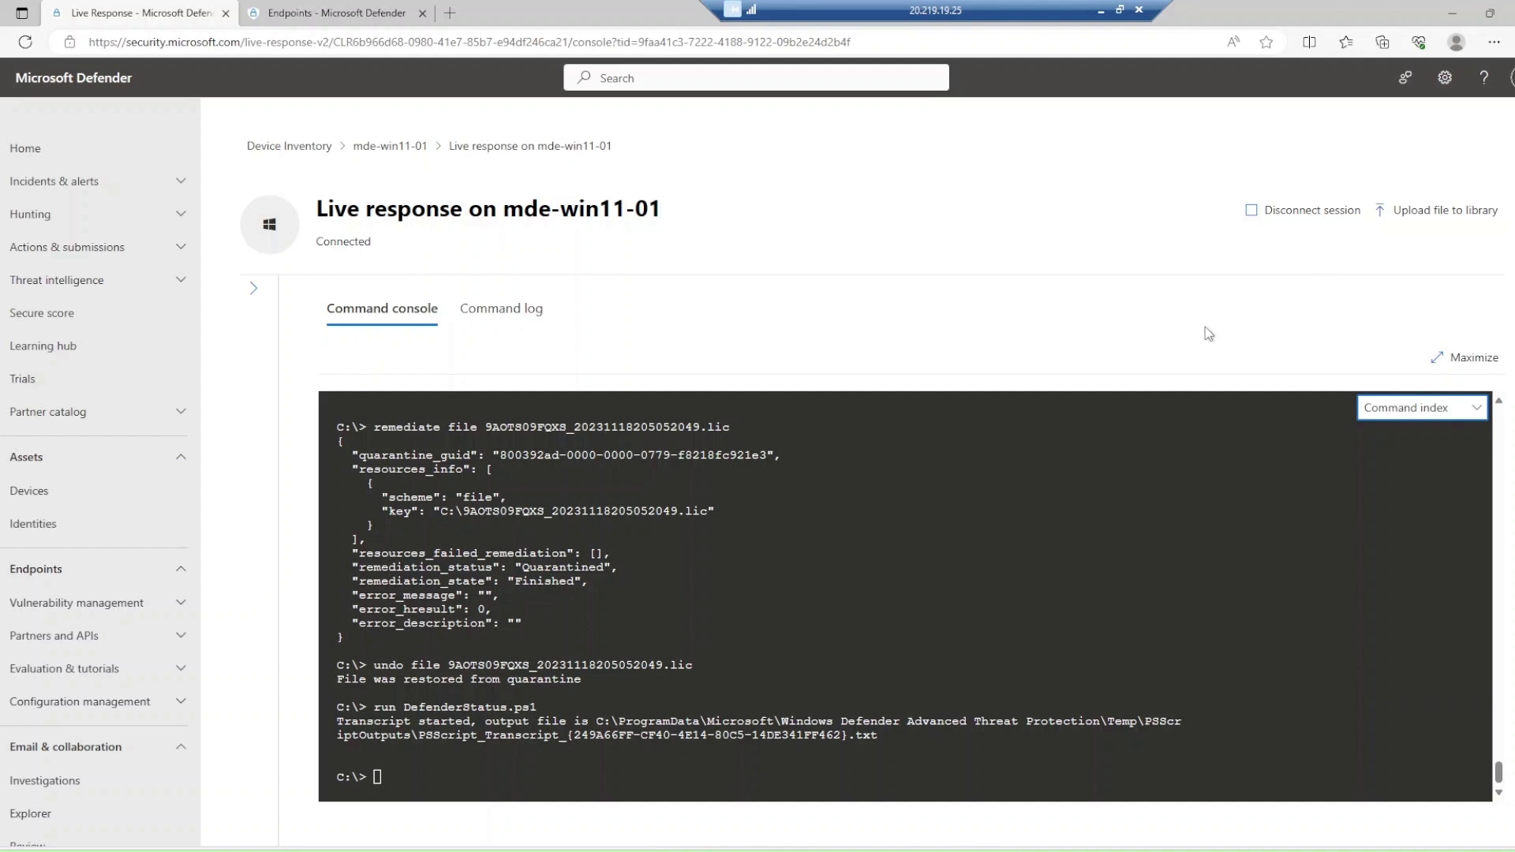
left_click(1312, 213)
left_click(850, 484)
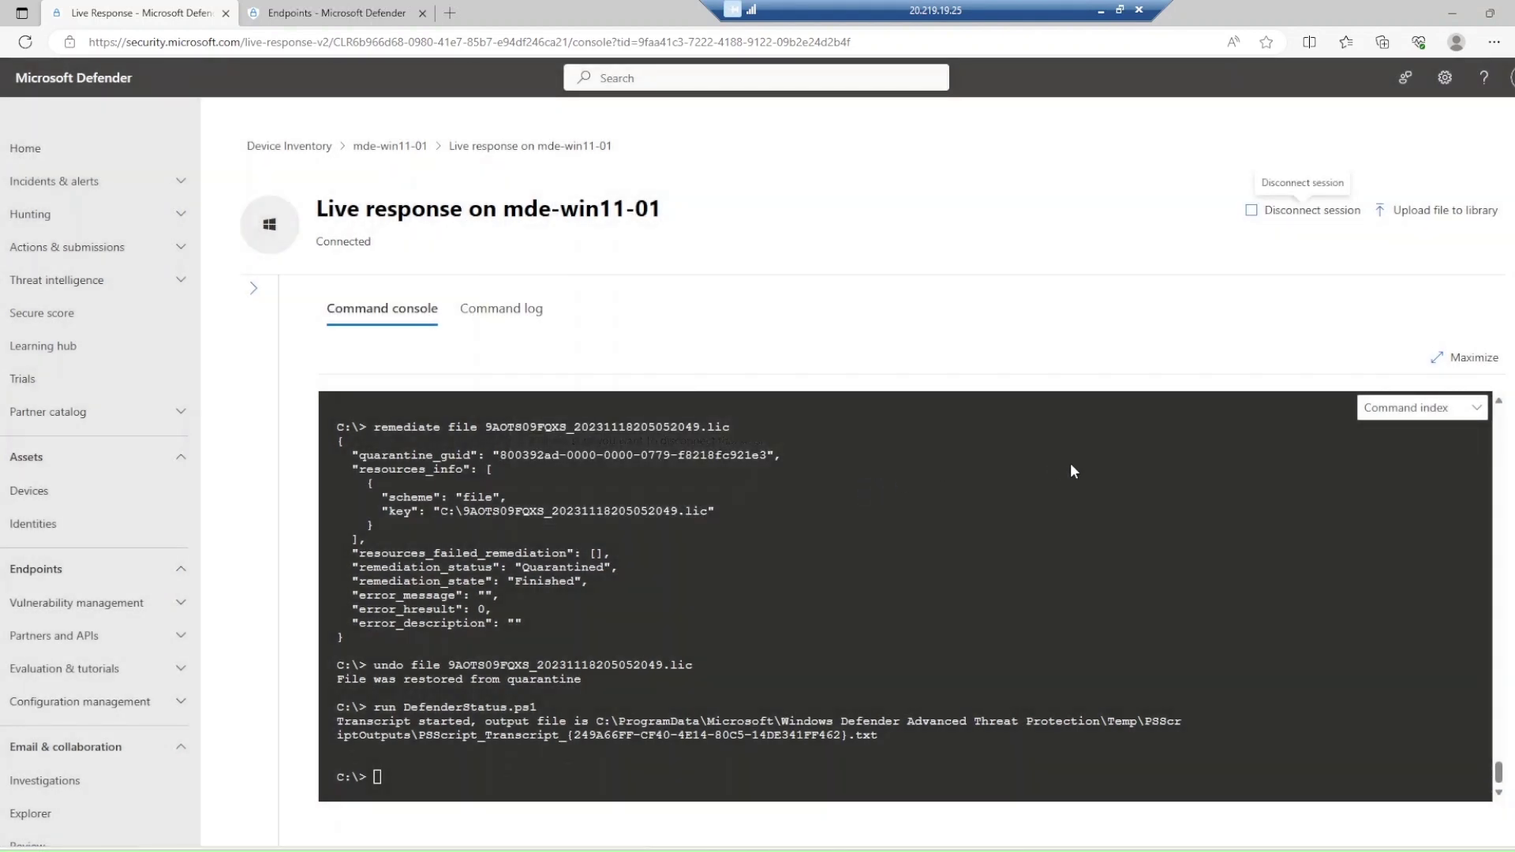